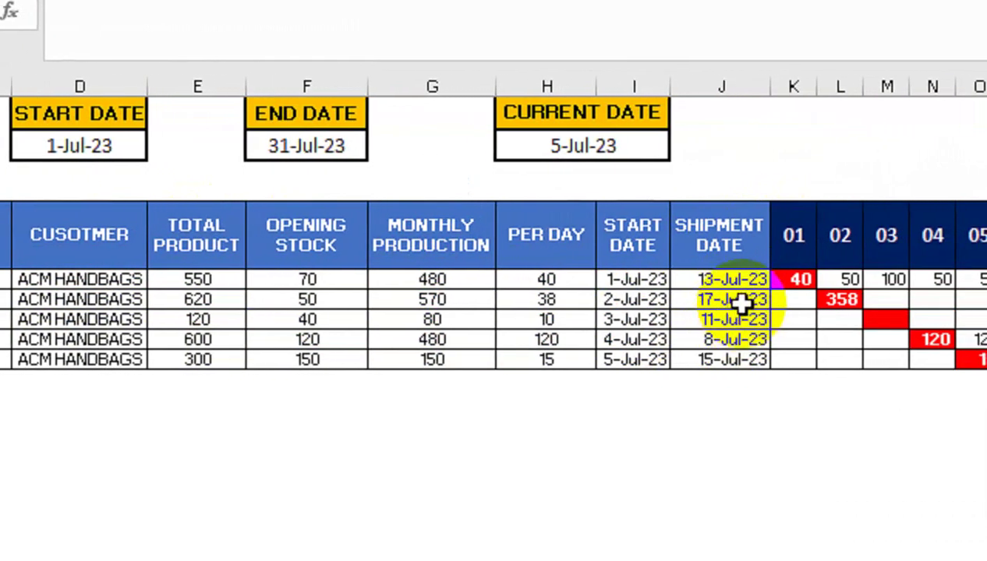
pyautogui.click(761, 280)
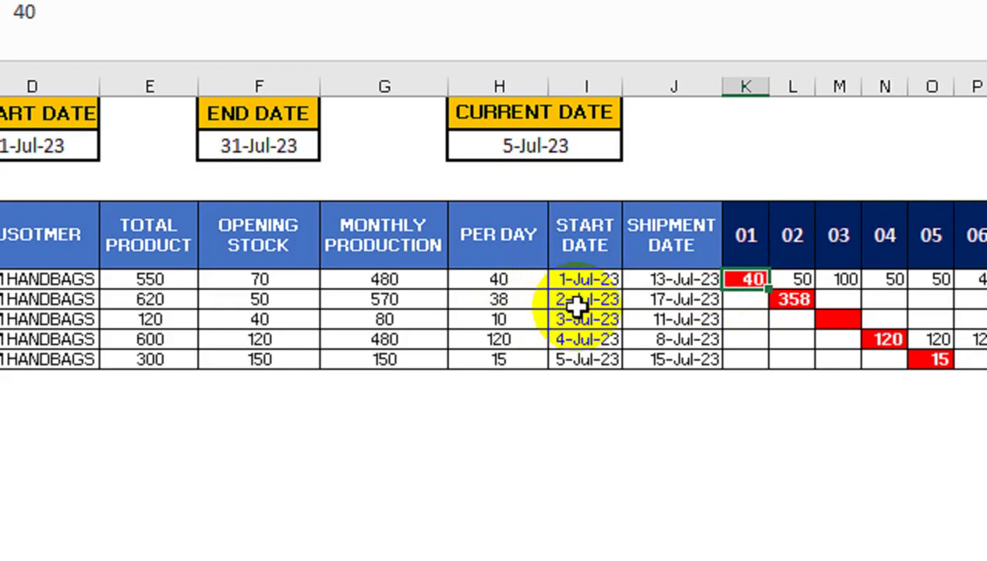
pyautogui.click(636, 300)
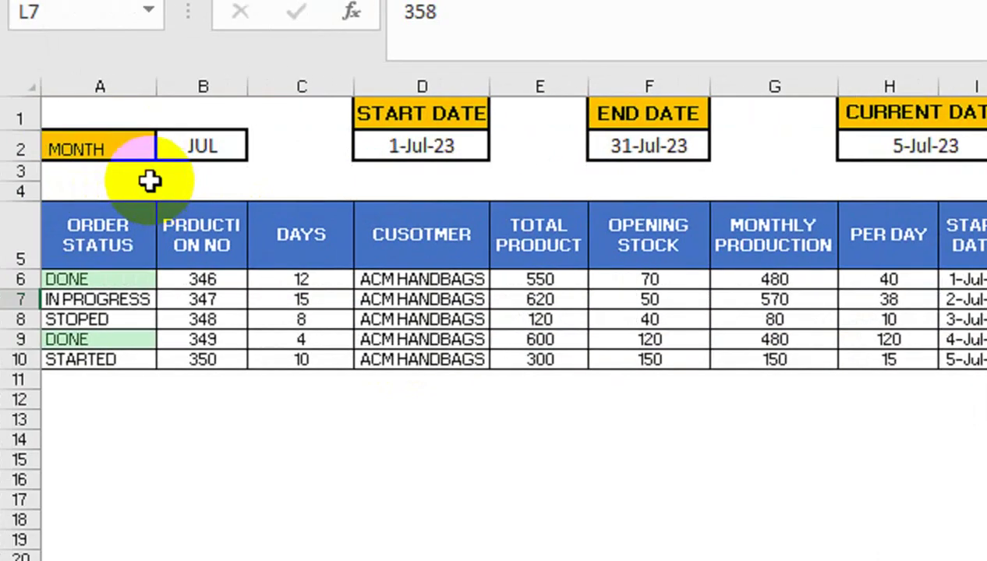
# - Try the month selector in B2 by switching it to AUG and back to JUL
pyautogui.click(203, 143)
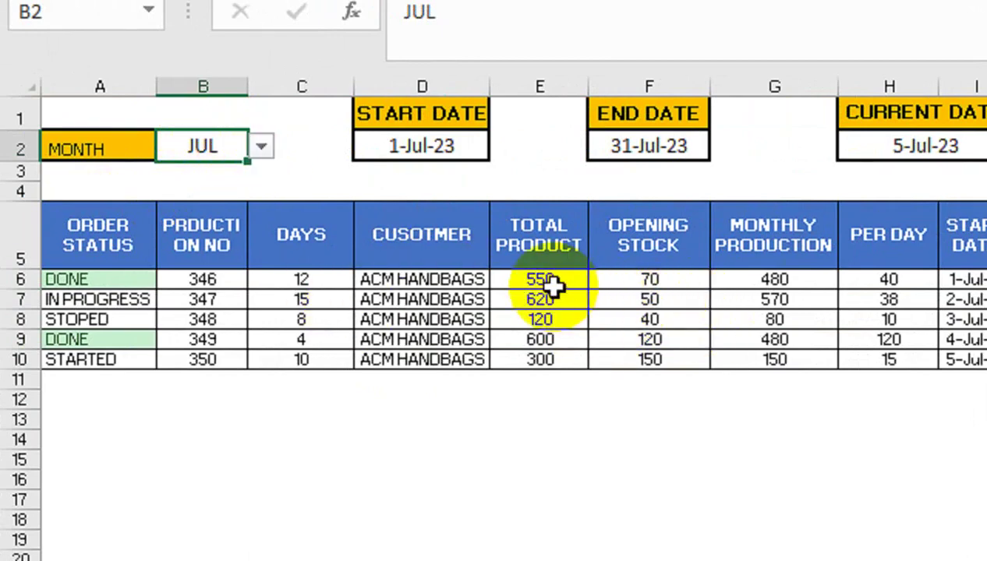
pyautogui.click(261, 147)
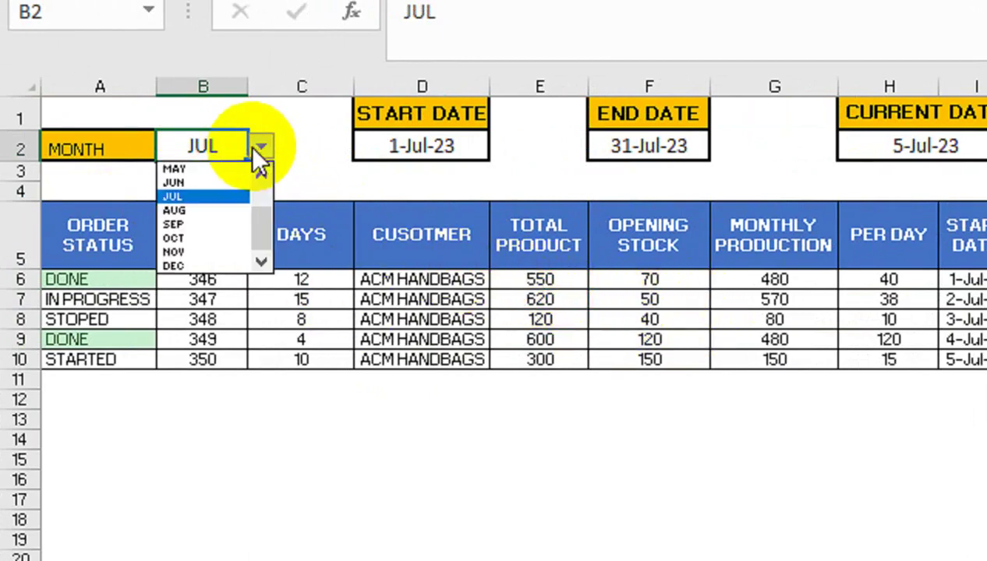
pyautogui.click(230, 211)
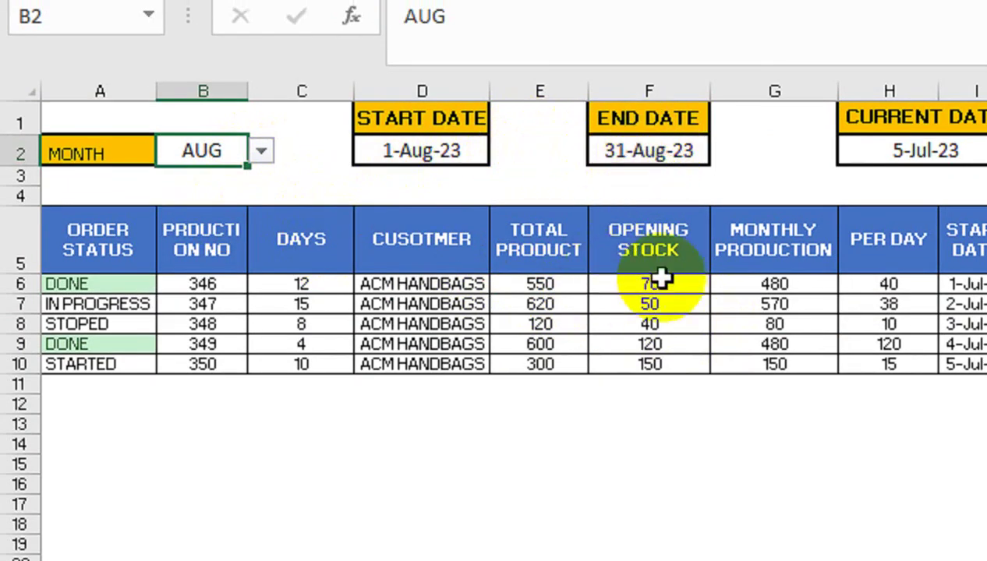
pyautogui.click(261, 152)
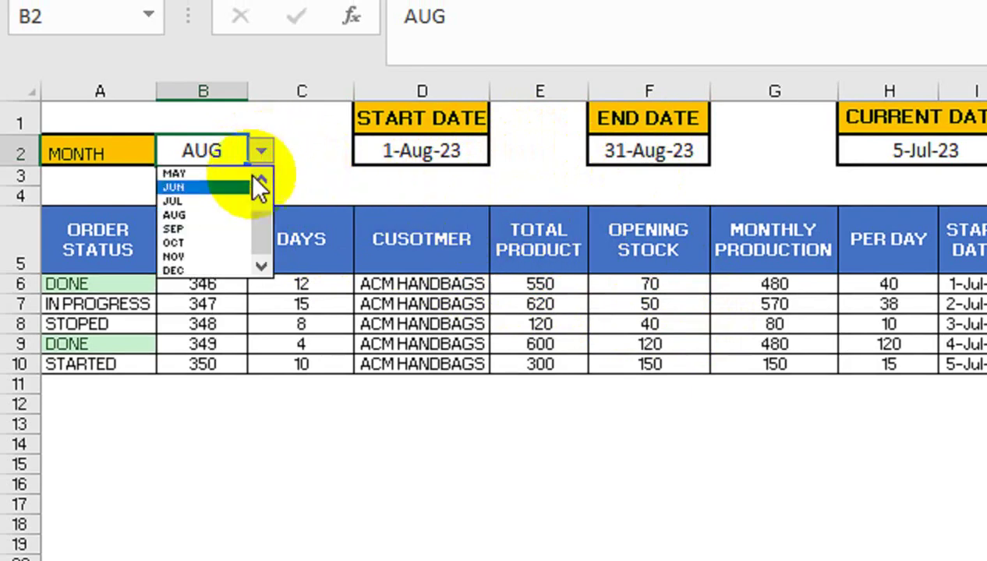
pyautogui.click(244, 202)
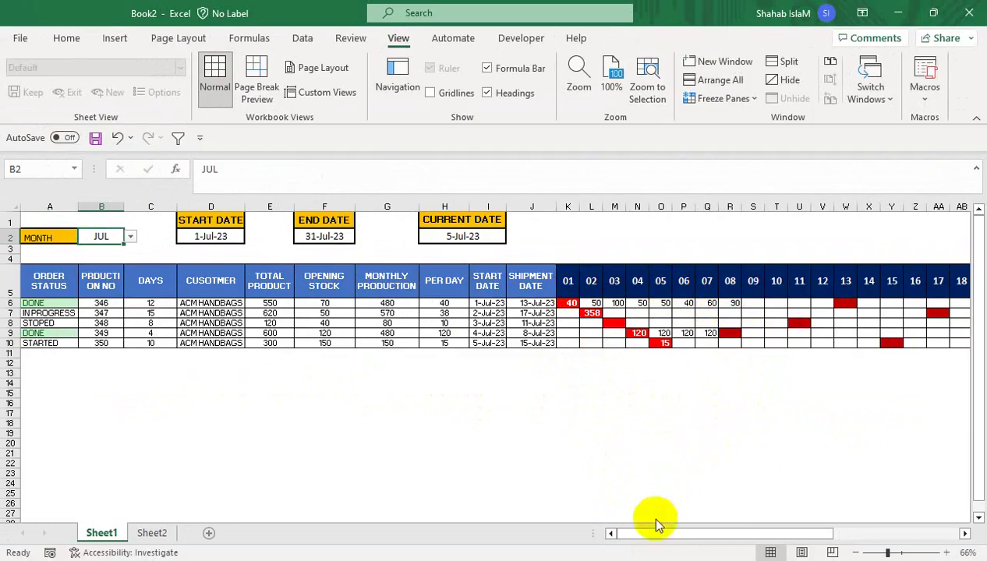
# - Clear the day 08 production entry of order 346 to test the order status, and undo the deletion
pyautogui.moveTo(655, 534); pyautogui.dragTo(779, 533)
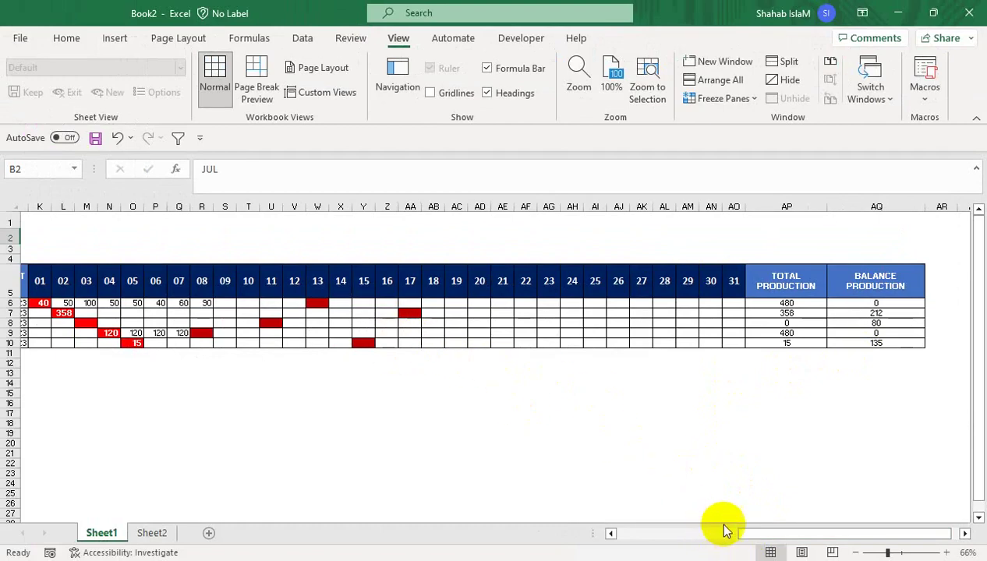
pyautogui.moveTo(752, 535); pyautogui.dragTo(628, 534)
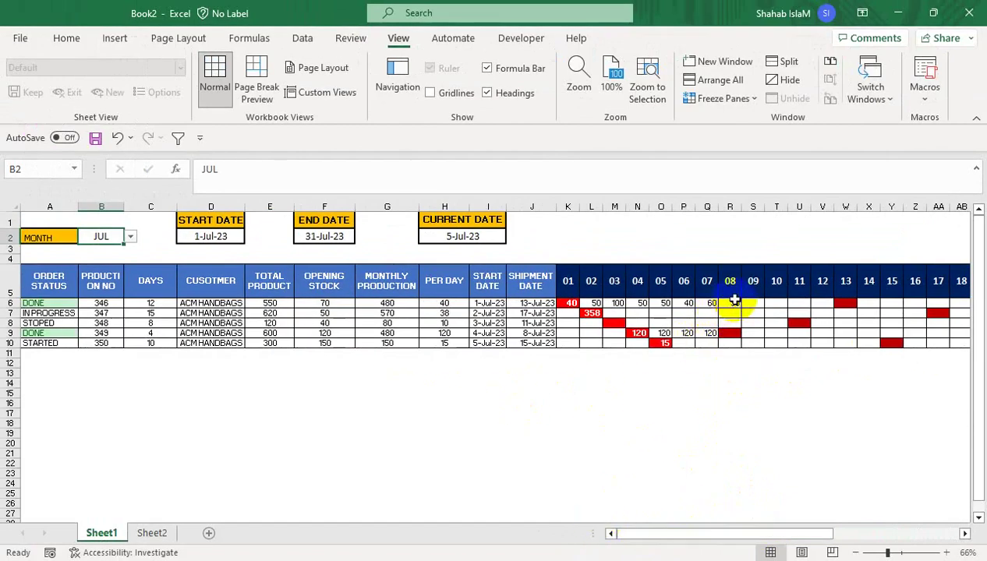
pyautogui.click(719, 303)
pyautogui.moveTo(717, 301); pyautogui.dragTo(715, 304)
pyautogui.press('Delete')
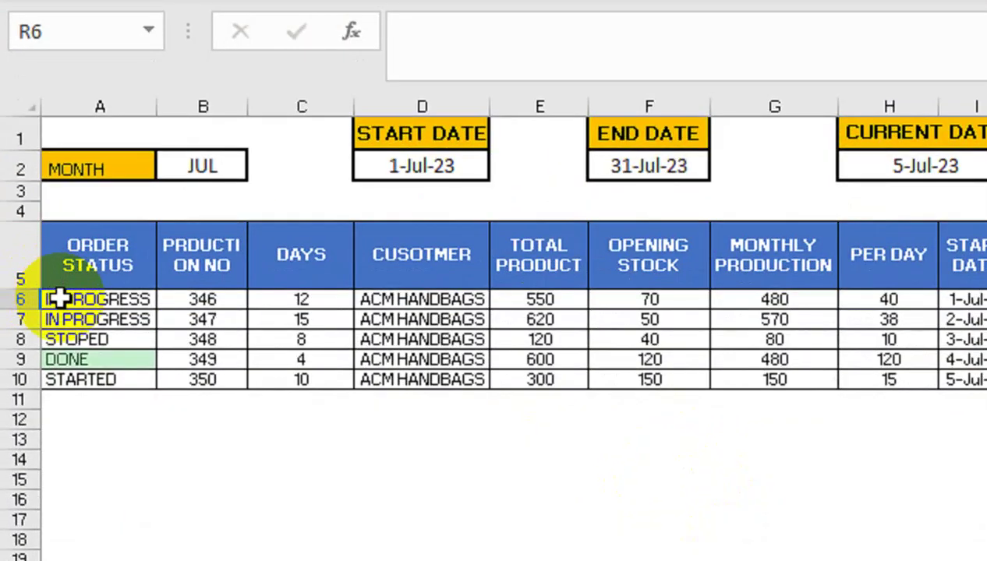
pyautogui.hotkey('ctrl', 'z')
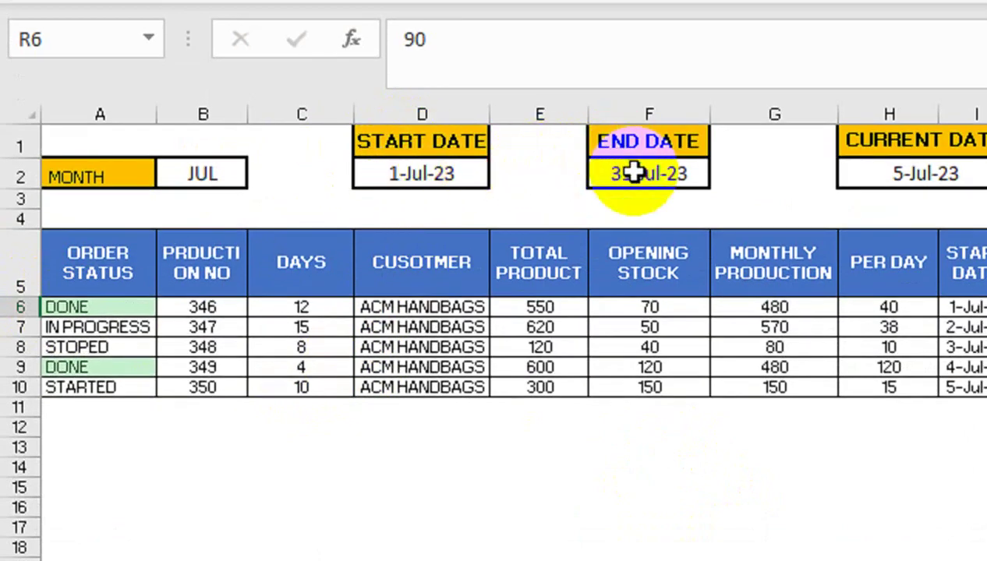
pyautogui.click(887, 177)
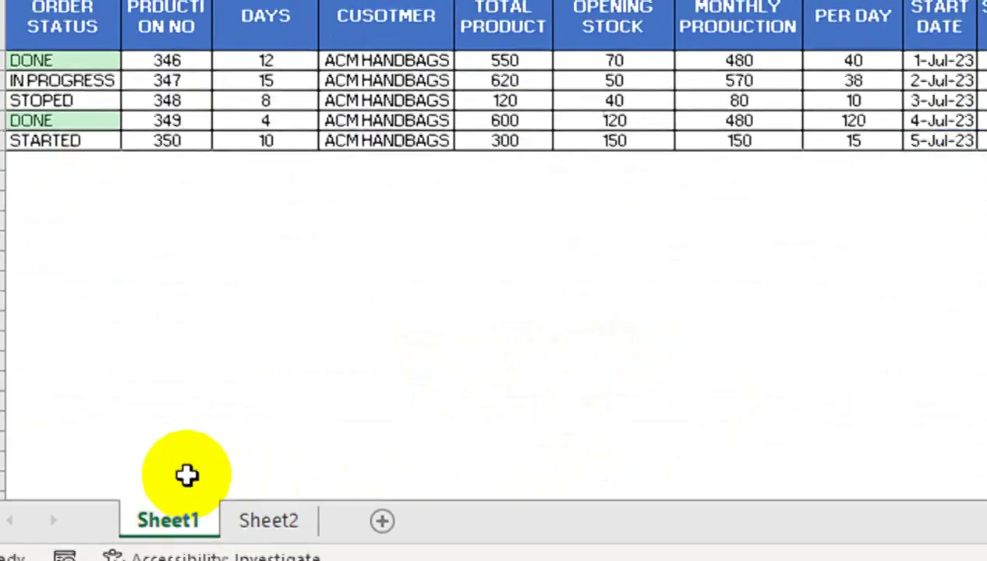
# - Create a copy of Sheet1 placed before the original sheet
pyautogui.rightClick(176, 519)
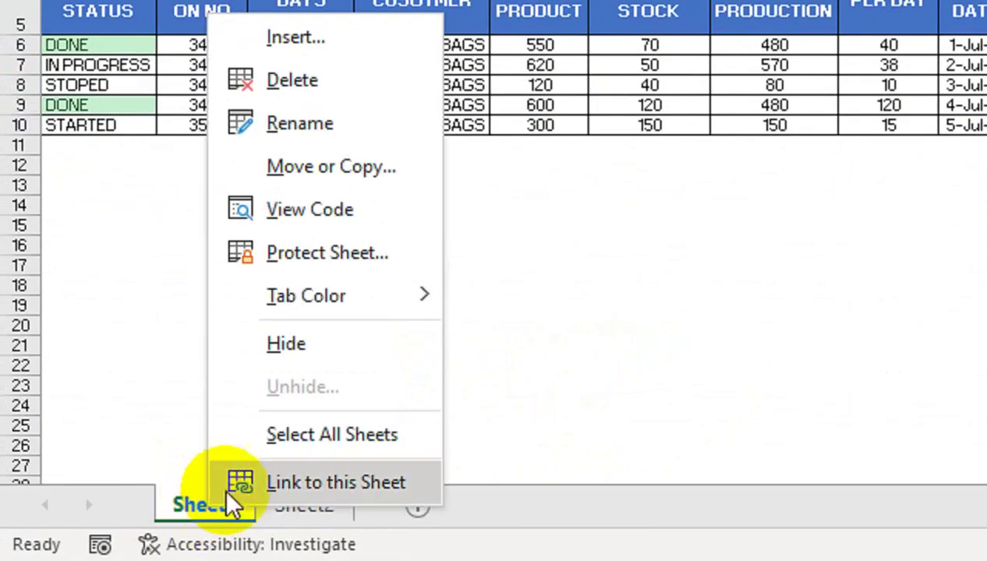
pyautogui.click(419, 173)
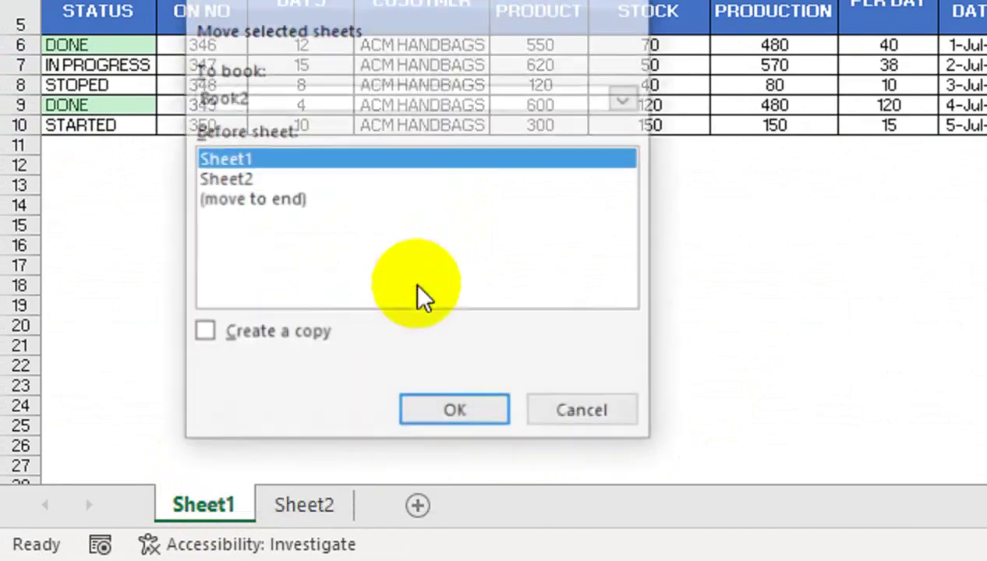
pyautogui.click(236, 339)
pyautogui.click(440, 425)
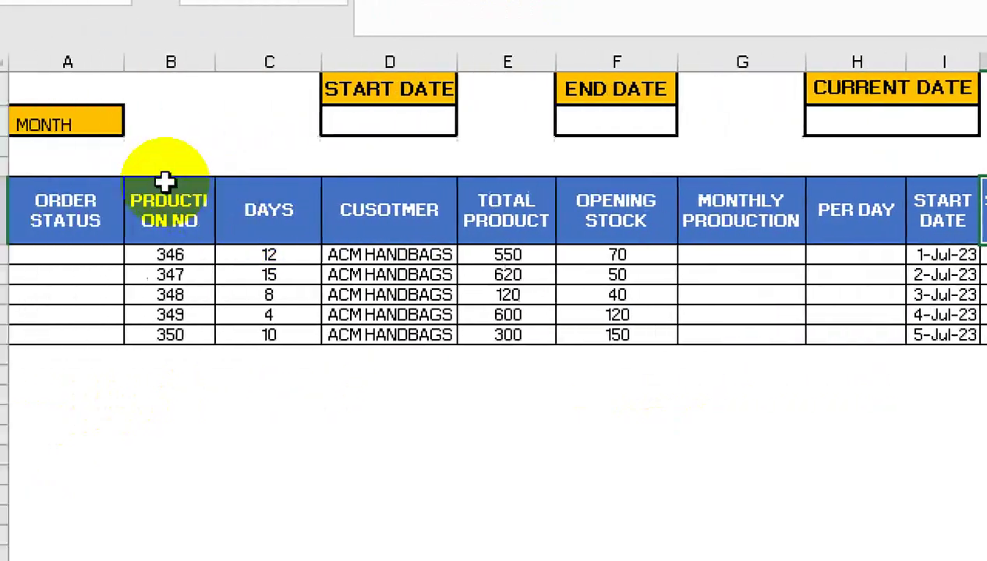
# - Apply thick outside borders to the month cell B2
pyautogui.click(207, 141)
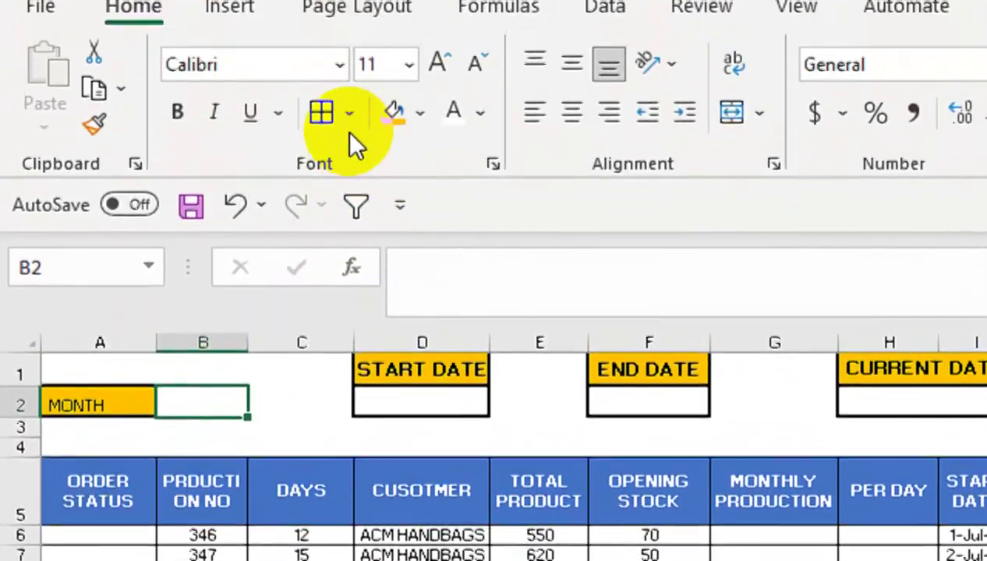
pyautogui.click(347, 134)
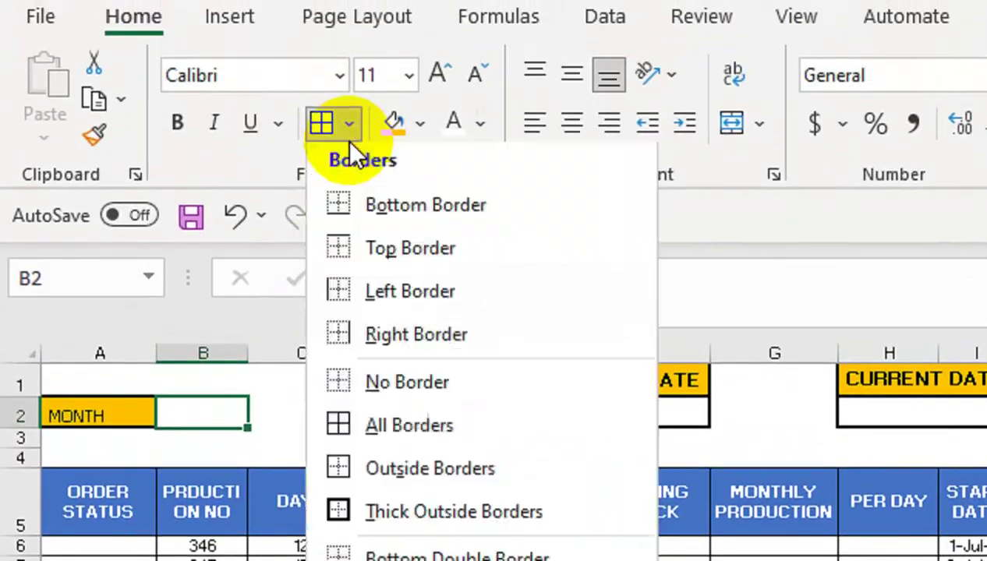
pyautogui.click(386, 437)
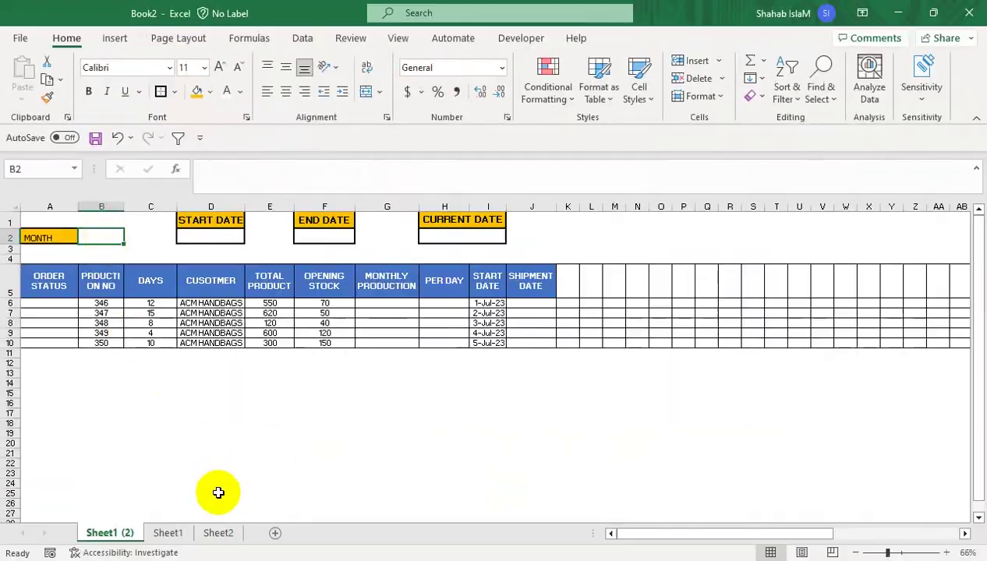
# - Check the month list on Sheet2, return to the Sheet1 (2) worksheet and widen column B slightly
pyautogui.click(220, 533)
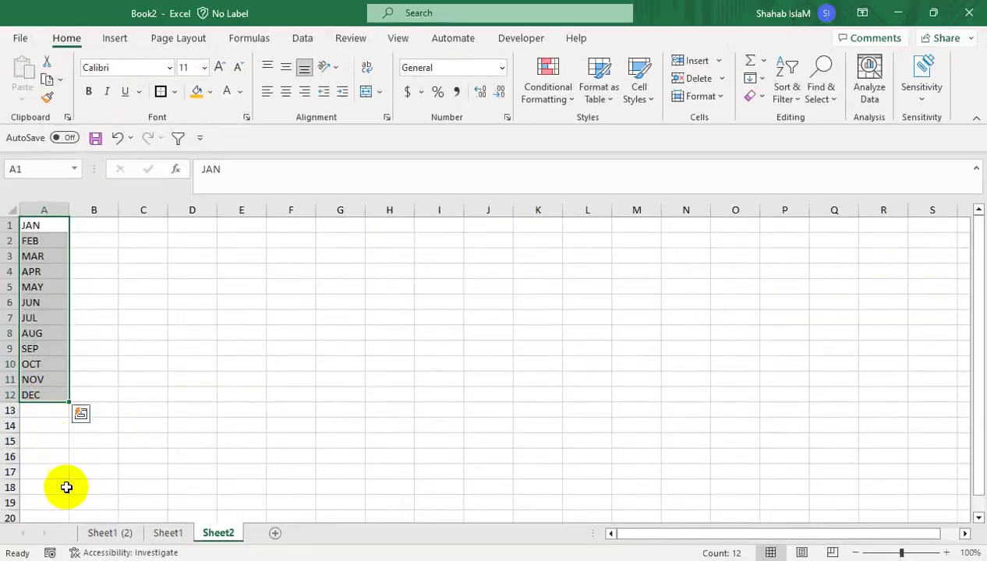
pyautogui.click(99, 533)
pyautogui.moveTo(124, 207); pyautogui.dragTo(127, 207)
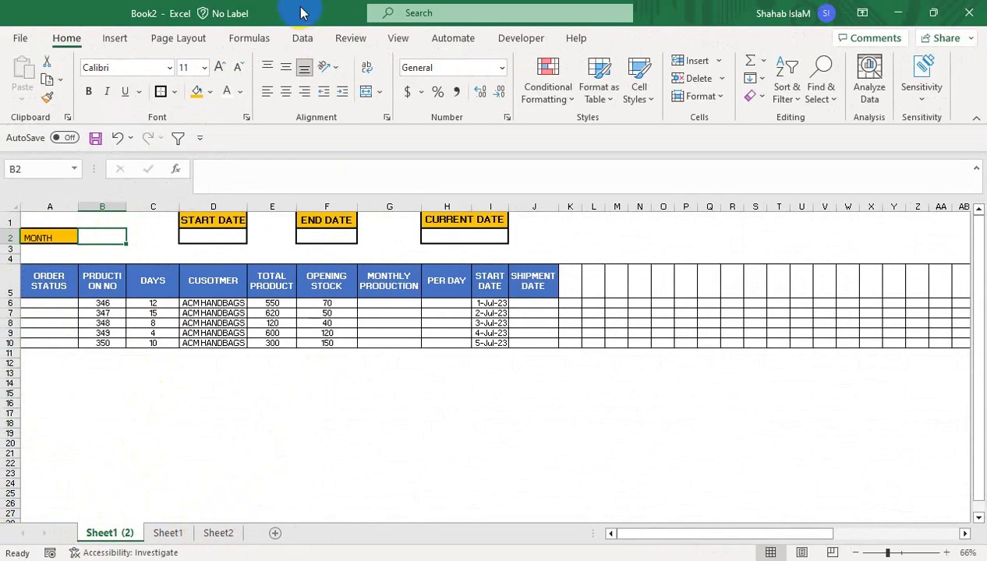
# - Add list data validation to B2 with the source =Sheet2!$A$1:$A$12 and choose JUL as the month
pyautogui.click(301, 41)
pyautogui.click(791, 97)
pyautogui.click(801, 122)
pyautogui.moveTo(503, 281); pyautogui.dragTo(280, 231)
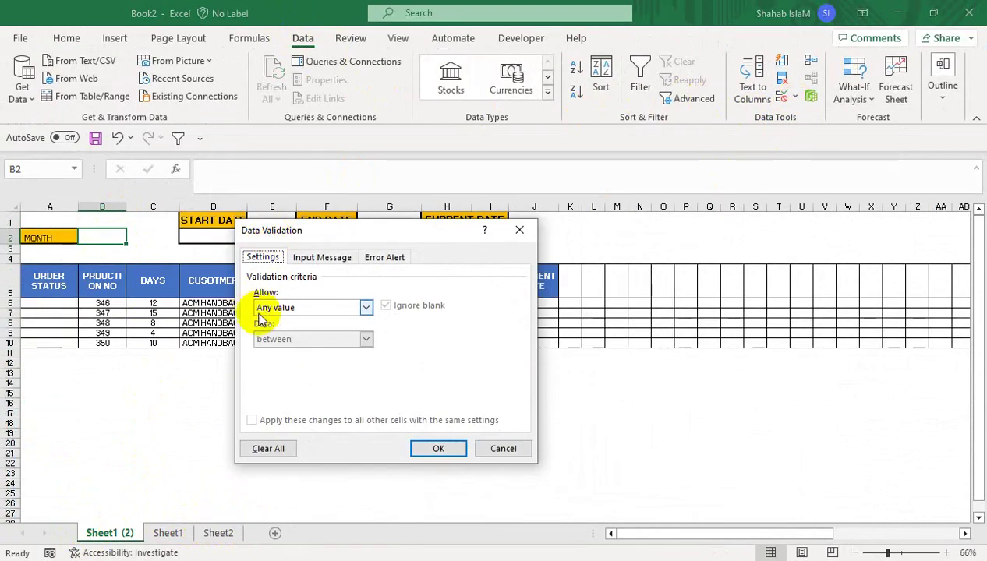
pyautogui.click(274, 308)
pyautogui.click(269, 352)
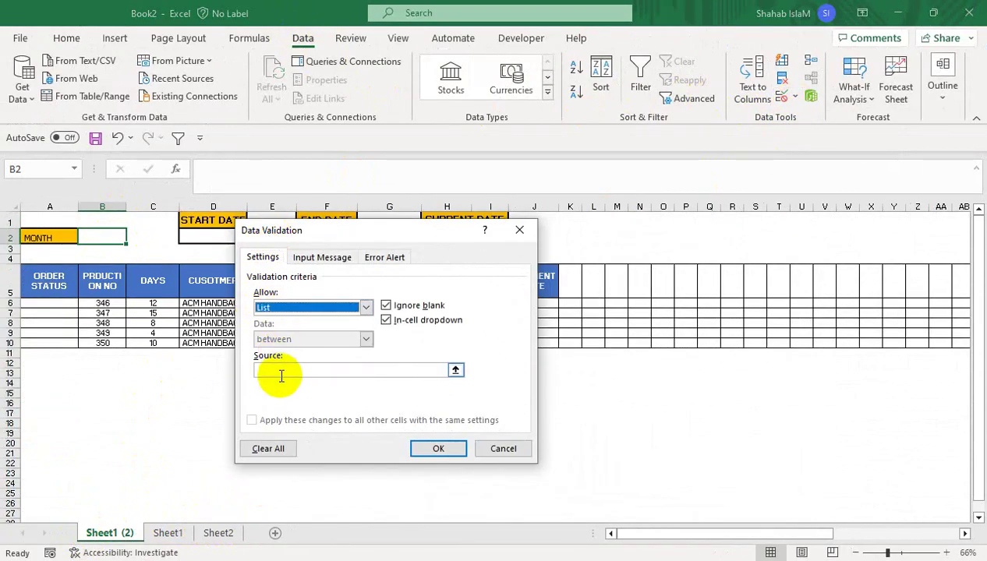
pyautogui.click(282, 376)
pyautogui.click(218, 534)
pyautogui.moveTo(46, 225); pyautogui.dragTo(38, 391)
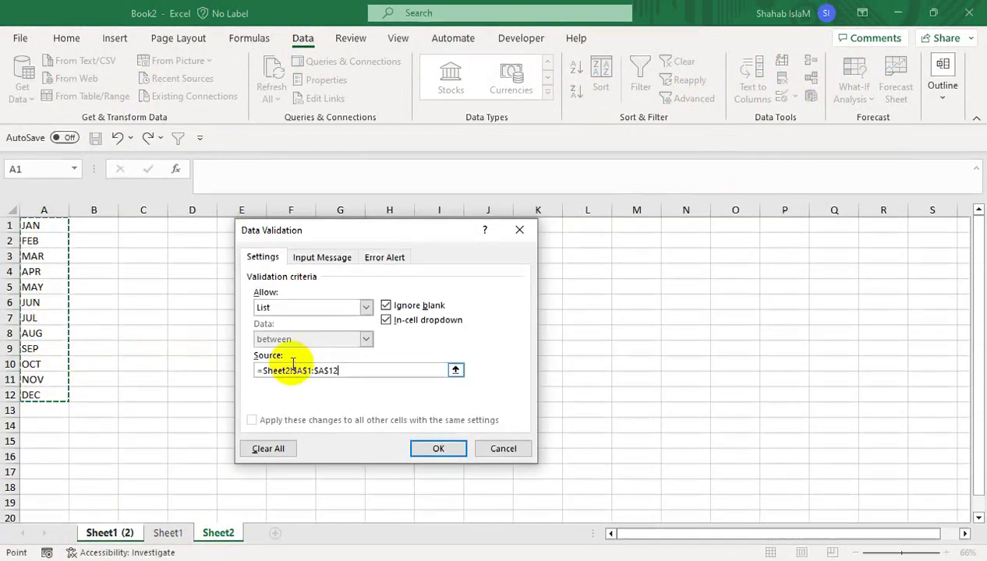
pyautogui.click(421, 446)
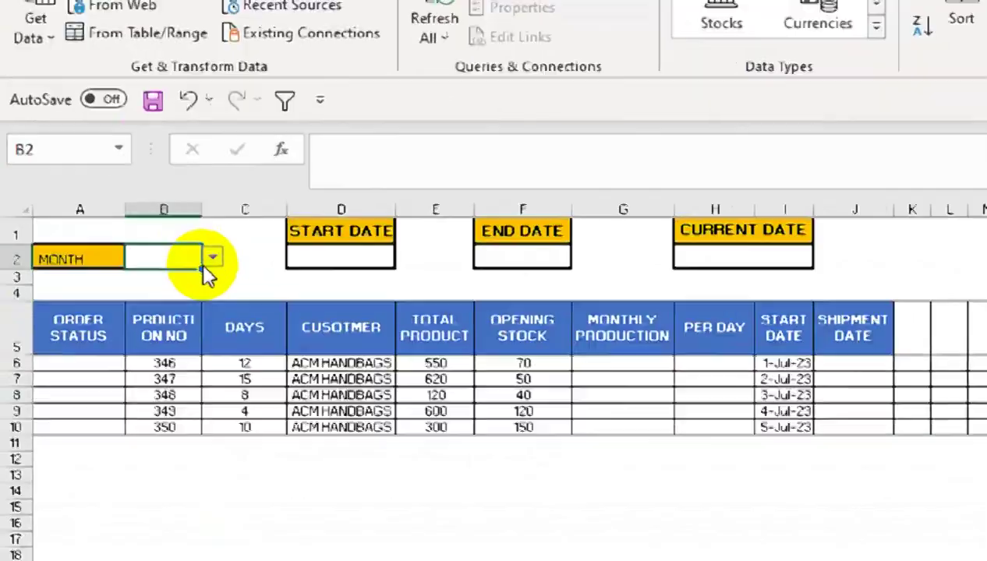
pyautogui.click(209, 260)
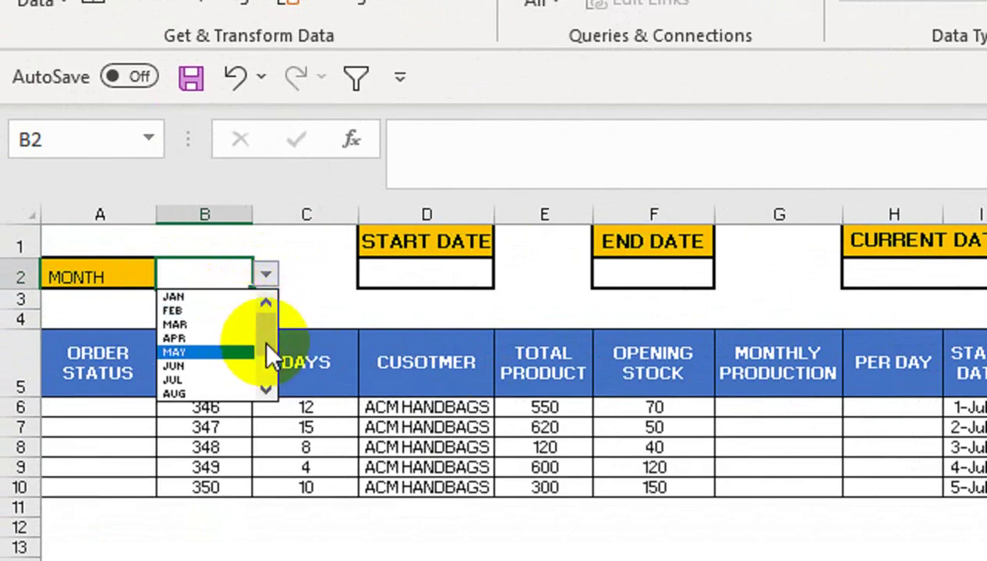
pyautogui.click(210, 379)
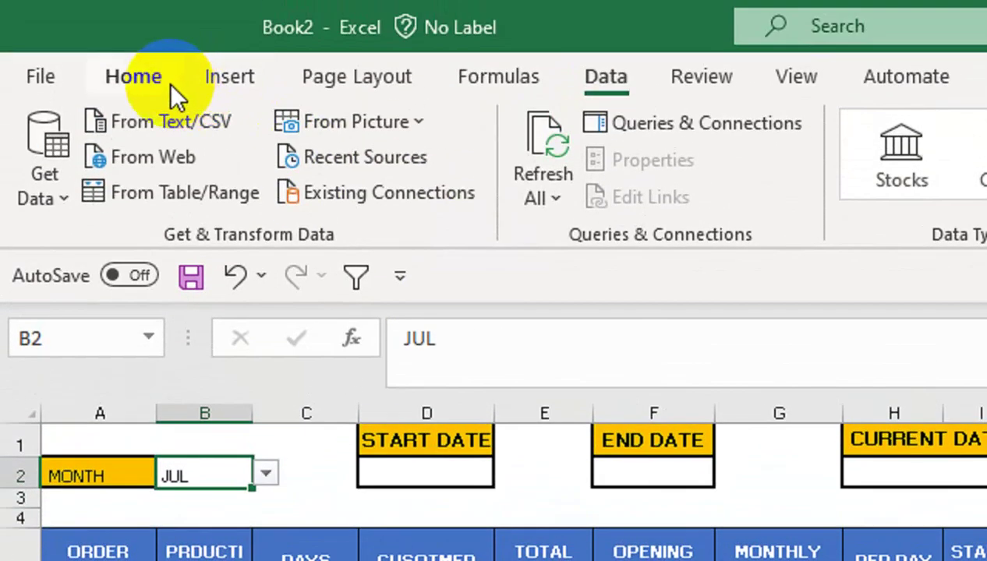
# - Format the month in B2 as bold at font size 12, centred horizontally and vertically
pyautogui.click(168, 82)
pyautogui.click(572, 134)
pyautogui.click(438, 136)
pyautogui.click(438, 135)
pyautogui.click(475, 134)
pyautogui.click(475, 135)
pyautogui.click(177, 183)
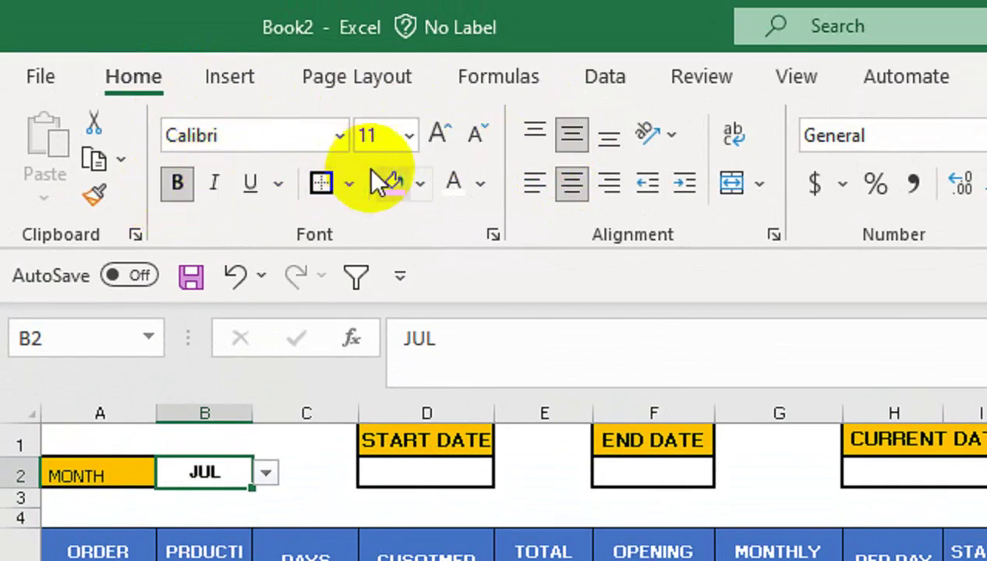
pyautogui.click(437, 131)
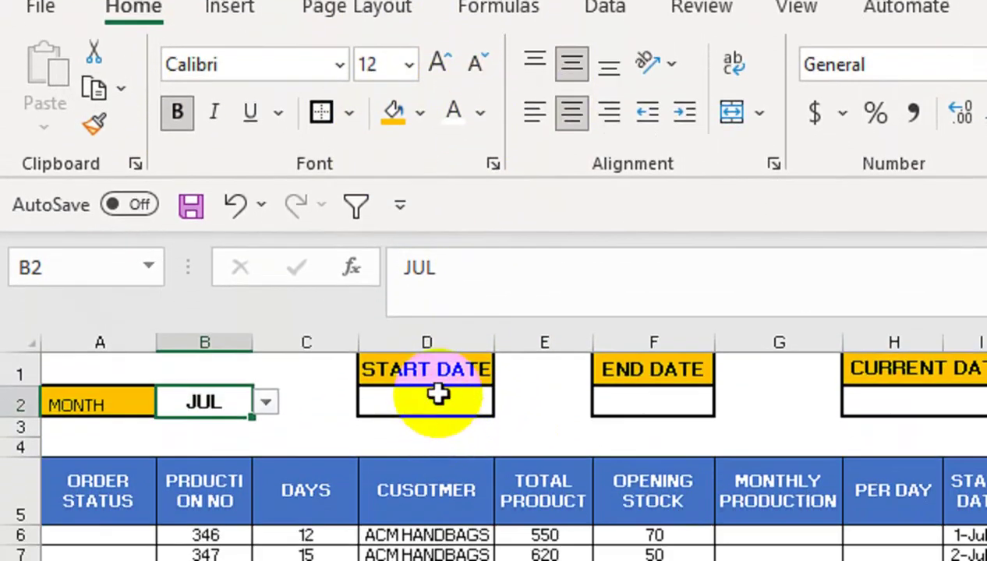
# - Enter the formula =DATEVALUE(1&TEXT(B2,"MM-YY")) in the START DATE cell D2
pyautogui.click(443, 460)
pyautogui.write('=ATE')
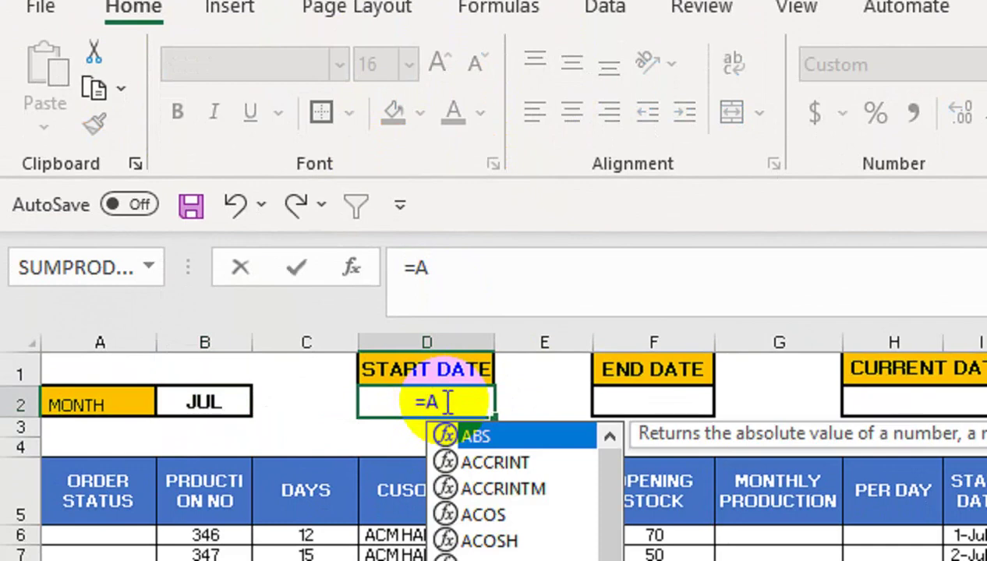
pyautogui.press('BackSpace')
pyautogui.press('BackSpace')
pyautogui.press('BackSpace')
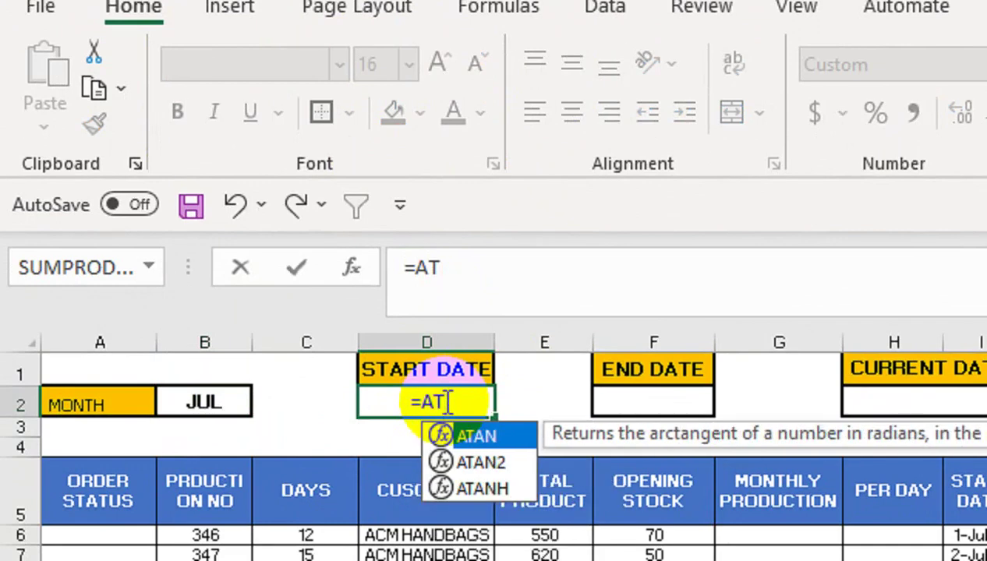
pyautogui.write('DATE')
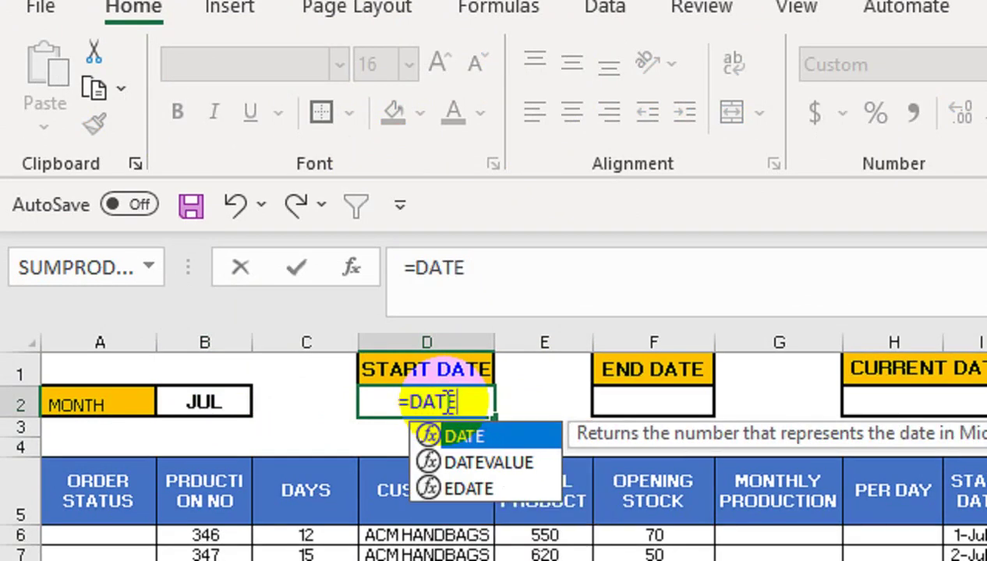
pyautogui.press('Down')
pyautogui.press('Tab')
pyautogui.click(231, 399)
pyautogui.write('1')
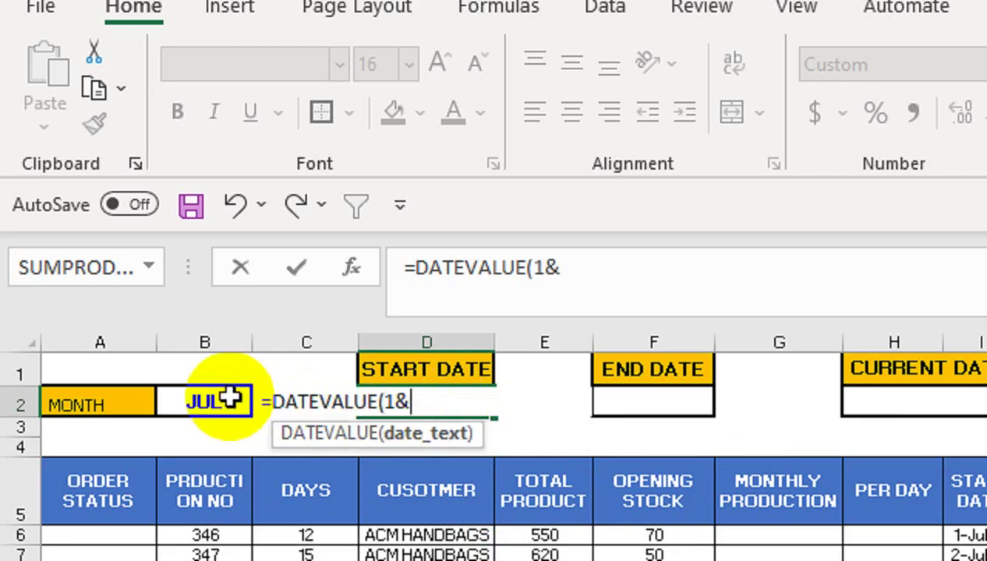
pyautogui.write('&TEXT(')
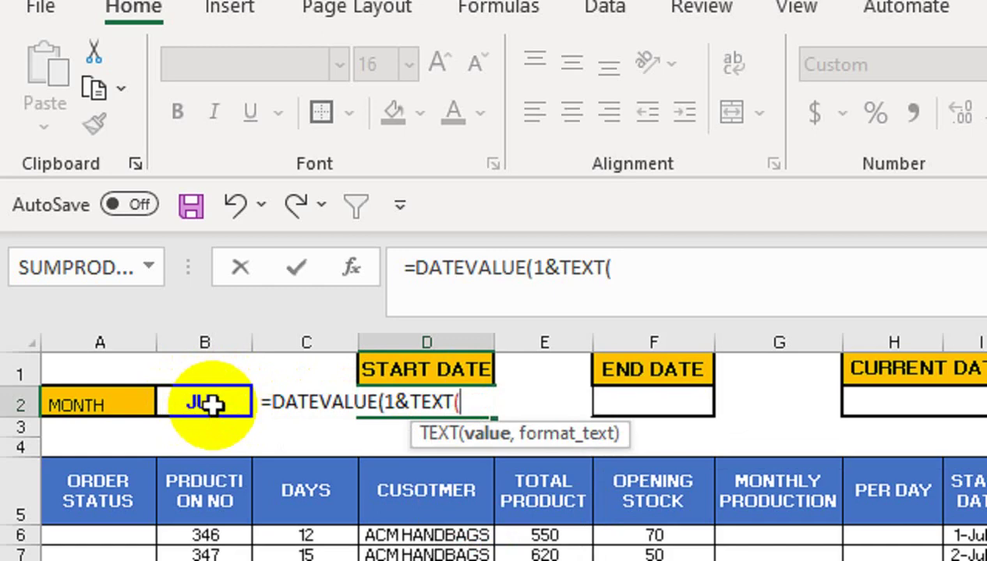
pyautogui.click(211, 403)
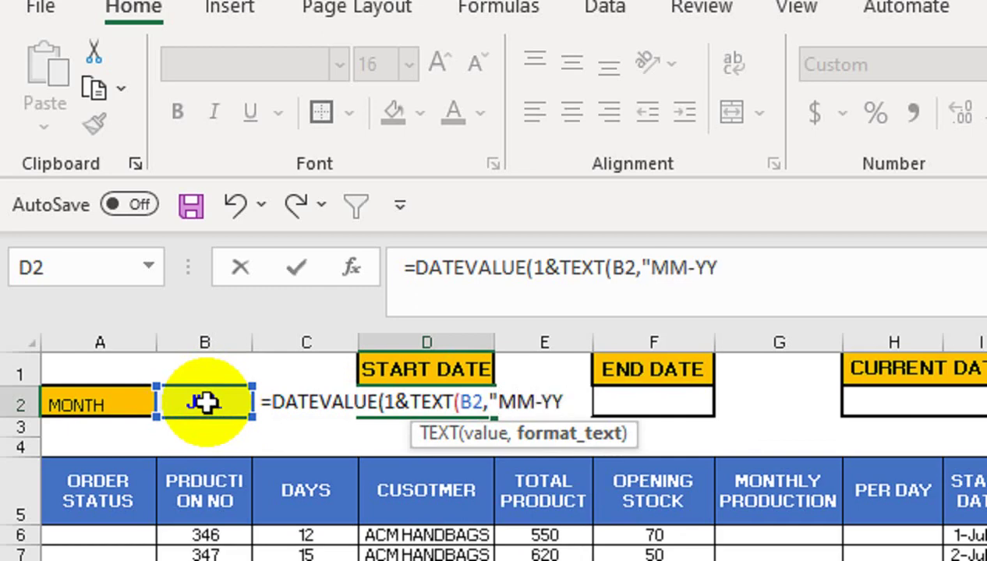
pyautogui.write(')')
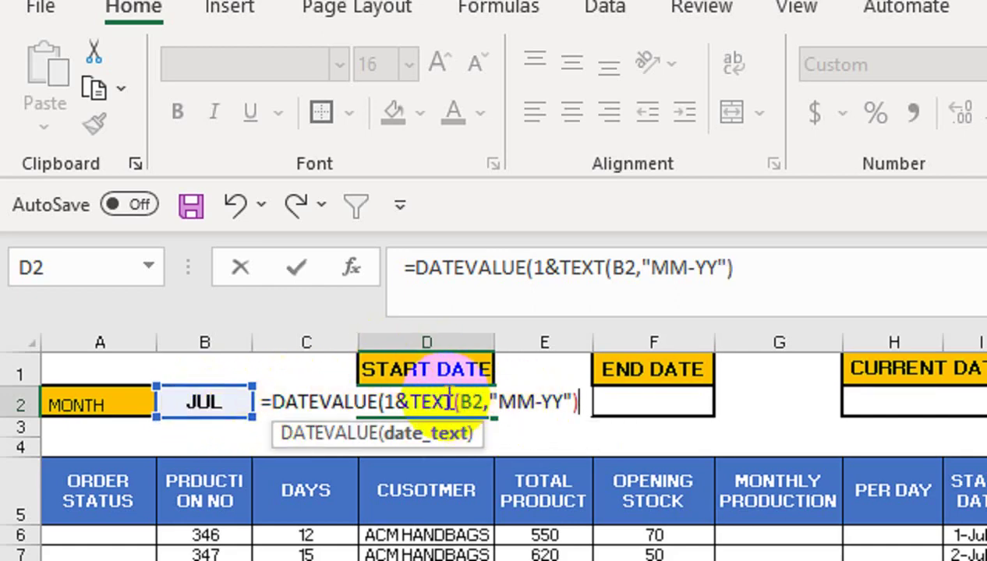
pyautogui.press('Return')
pyautogui.press('Return')
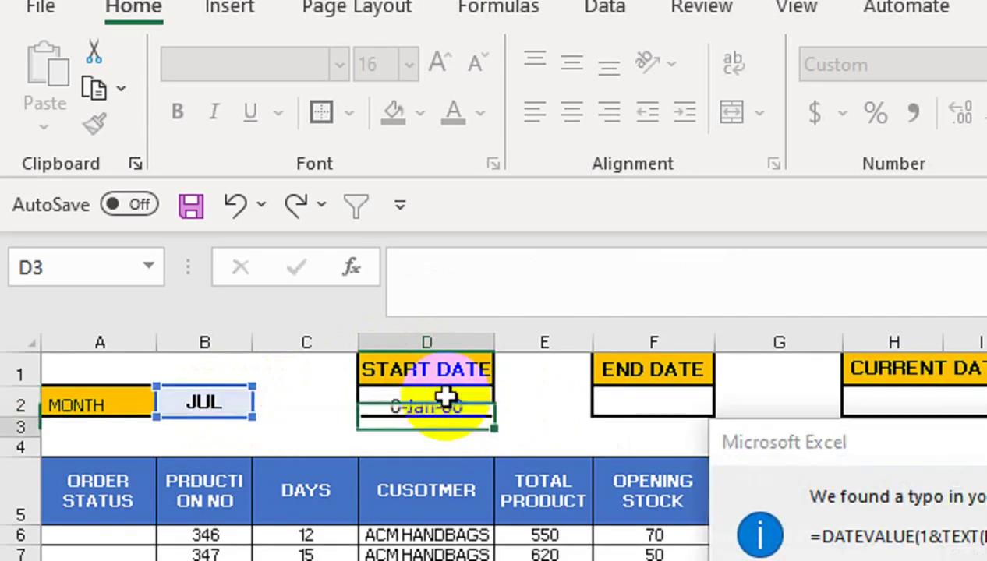
# - Try the General number format on the start date in D2 and undo it
pyautogui.click(446, 399)
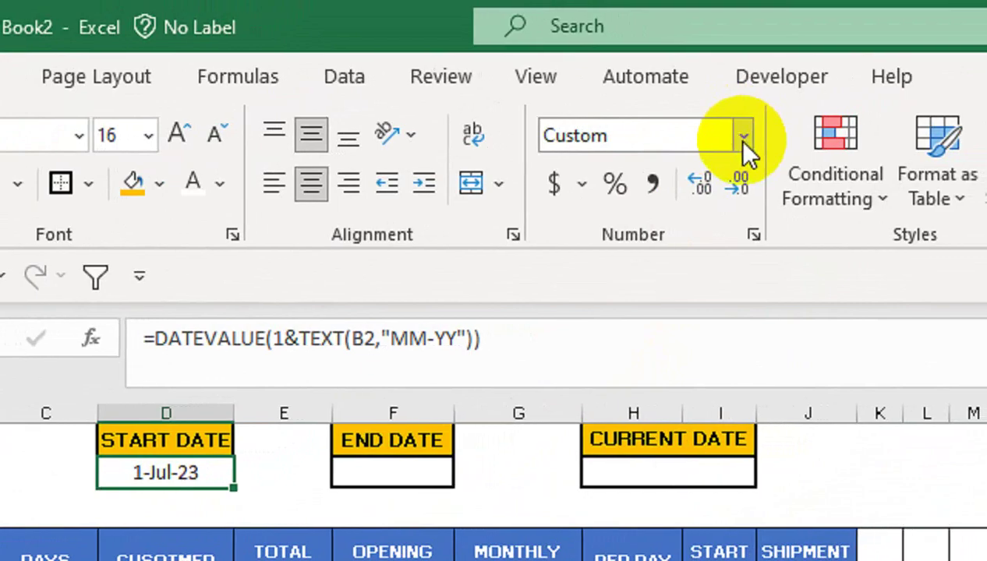
pyautogui.click(986, 27)
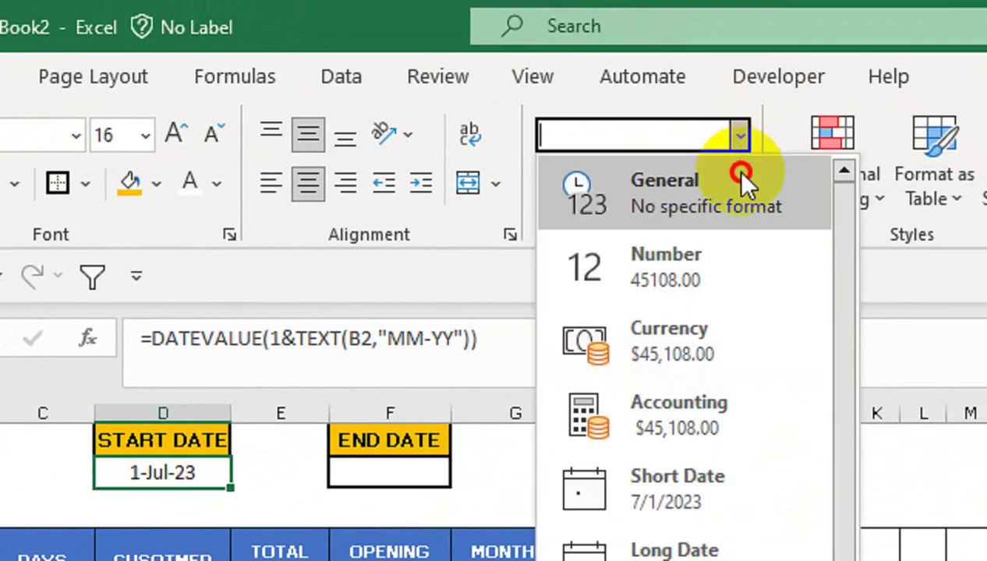
pyautogui.click(986, 69)
pyautogui.hotkey('ctrl', 'z')
# - Enter the formula =EOMONTH(D2,0) in the END DATE cell F2
pyautogui.click(392, 428)
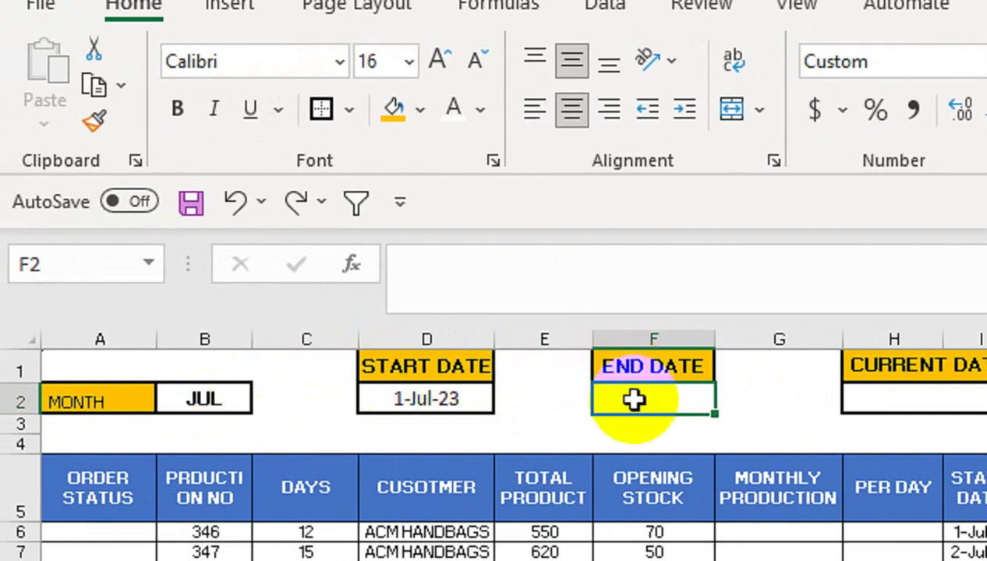
pyautogui.write('=')
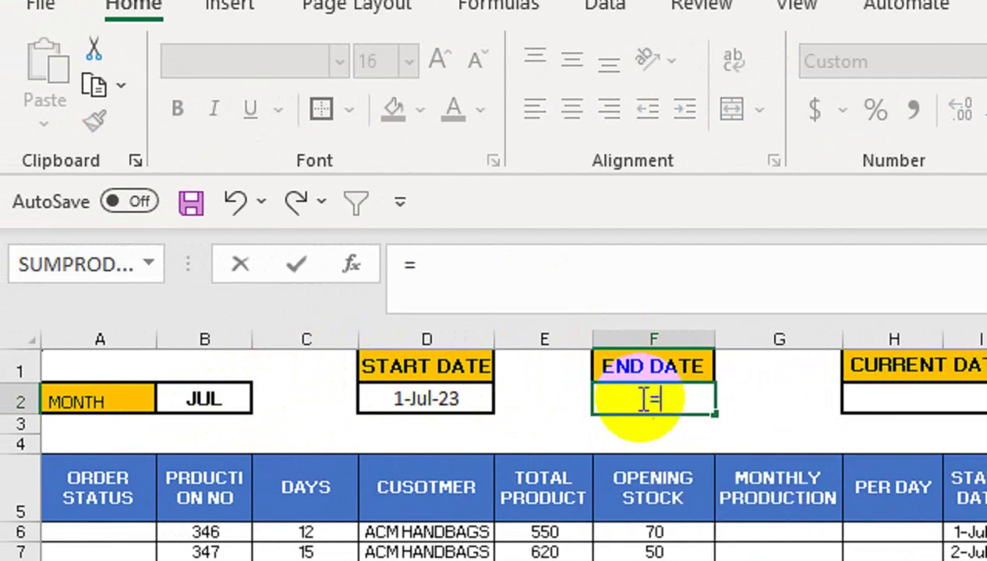
pyautogui.write('OMEOM')
pyautogui.press('Tab')
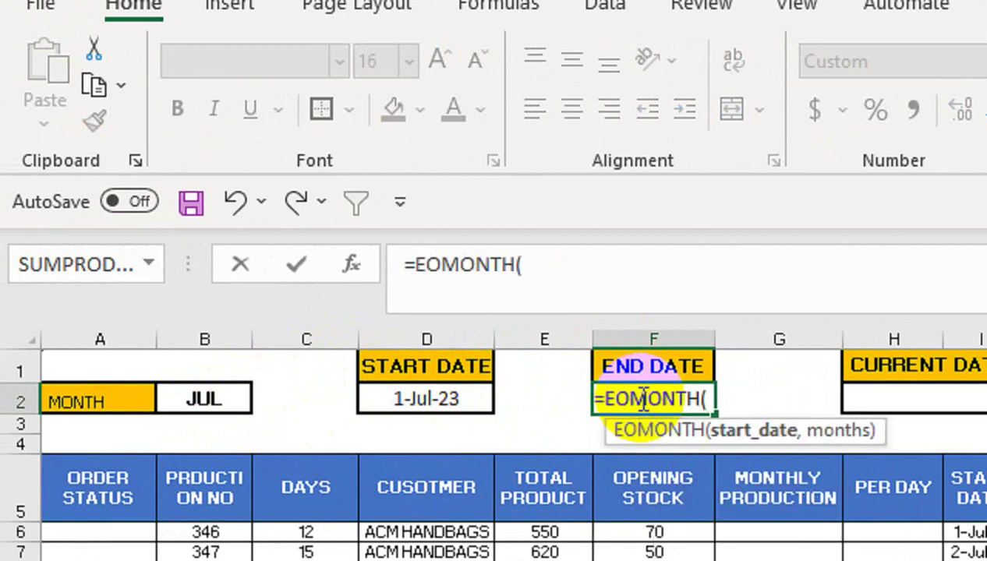
pyautogui.click(401, 398)
pyautogui.write(',')
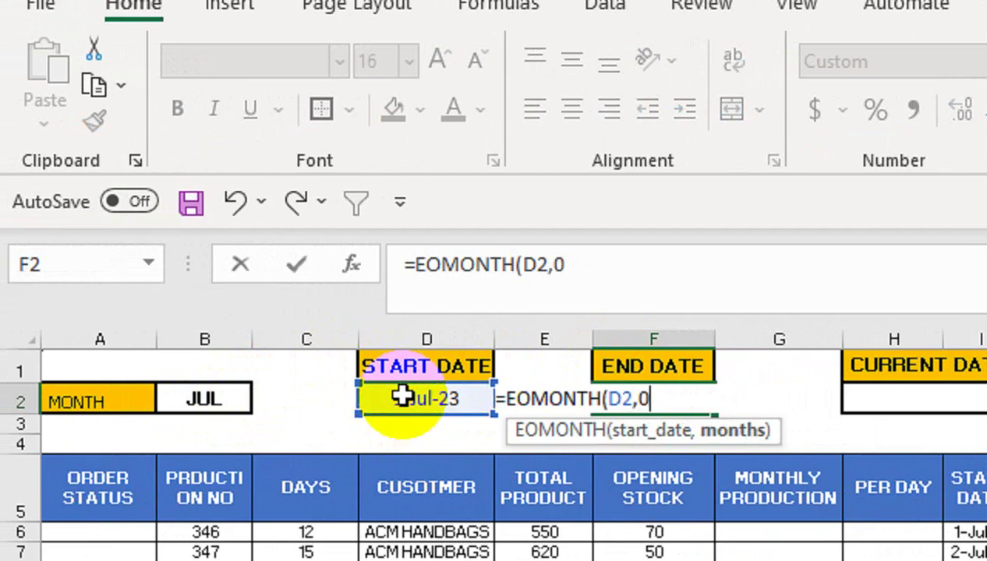
pyautogui.write('0)')
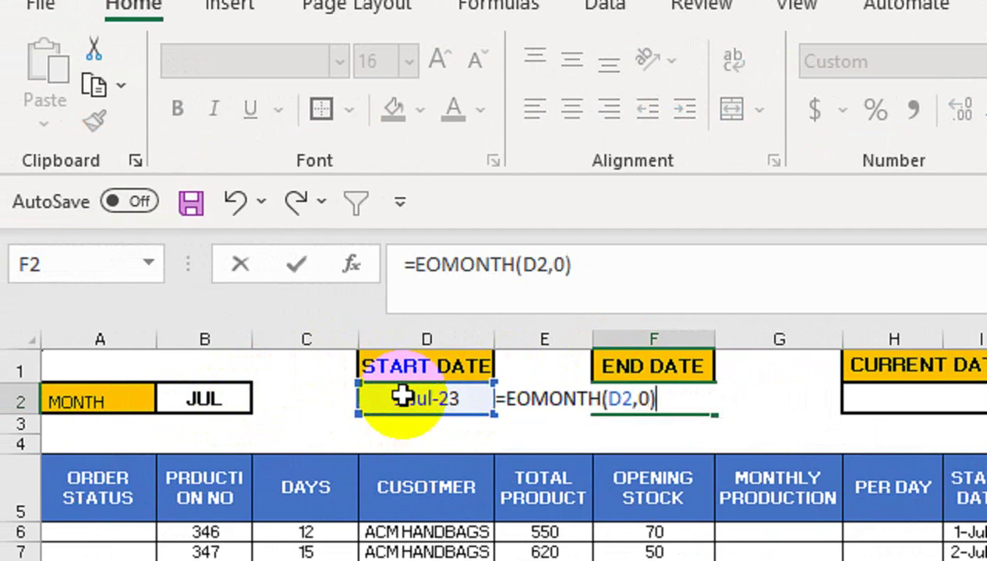
pyautogui.press('Return')
pyautogui.click(672, 396)
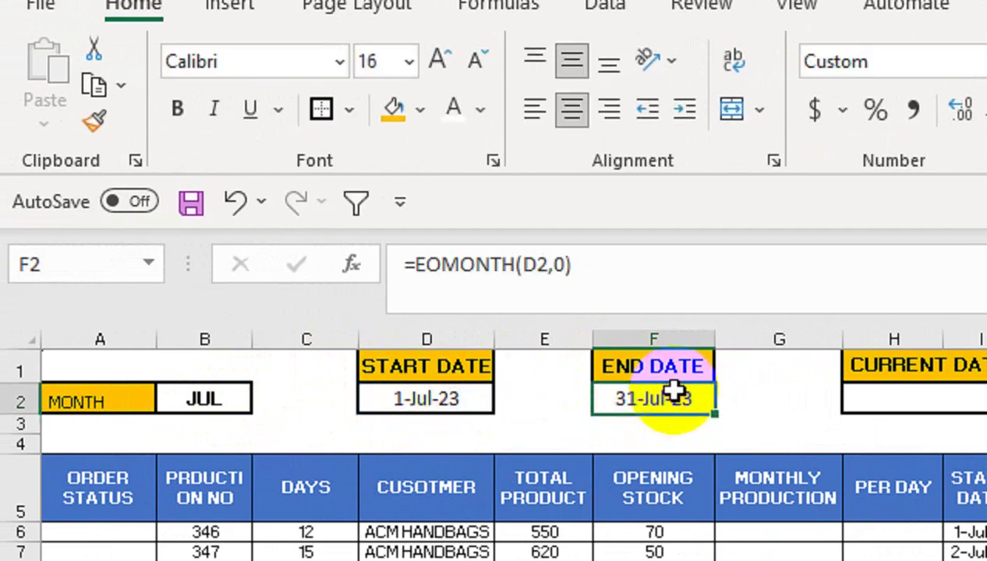
# - Enter the formula =TODAY() in the CURRENT DATE cell H2
pyautogui.click(880, 398)
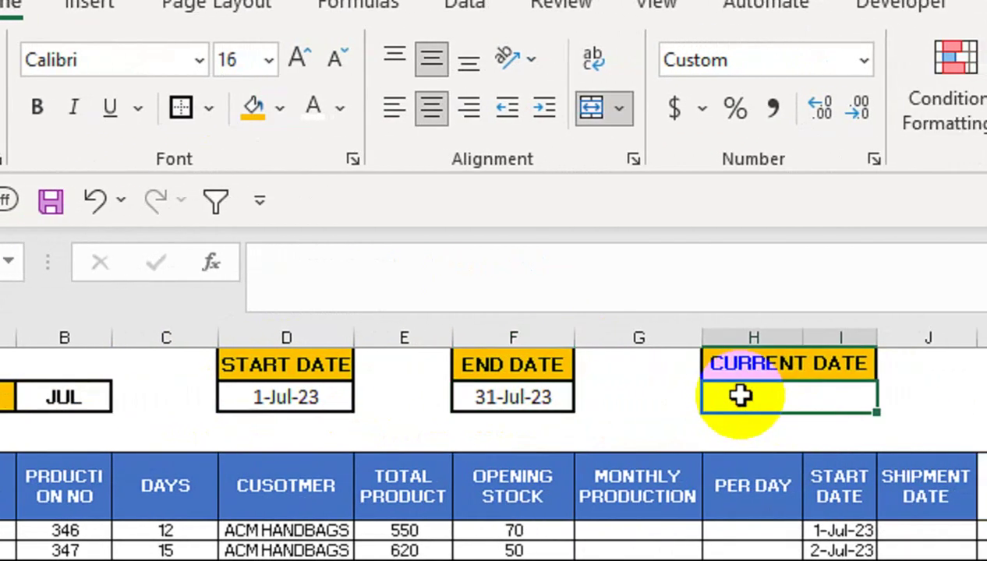
pyautogui.write('=TODAY')
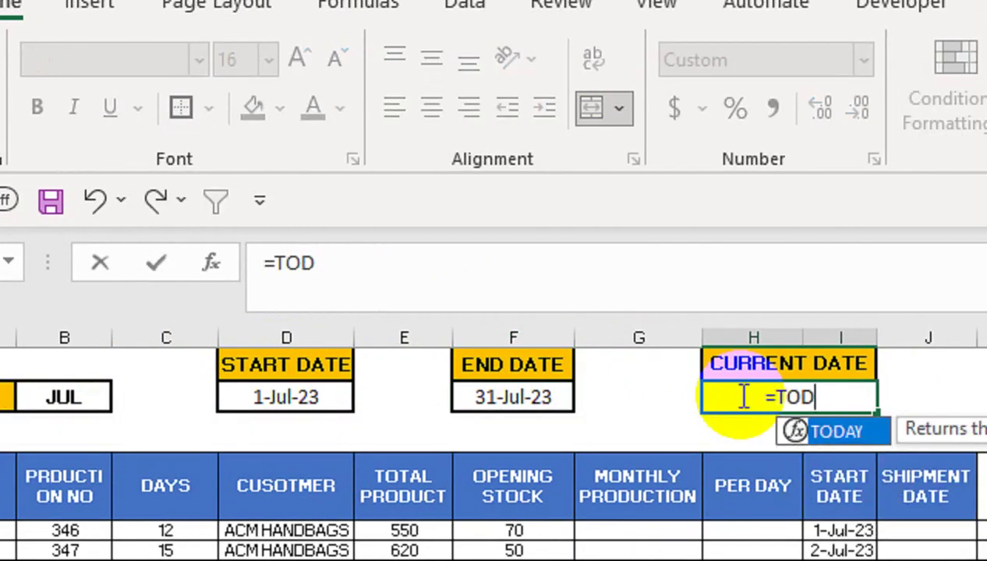
pyautogui.write('(')
pyautogui.press('Return')
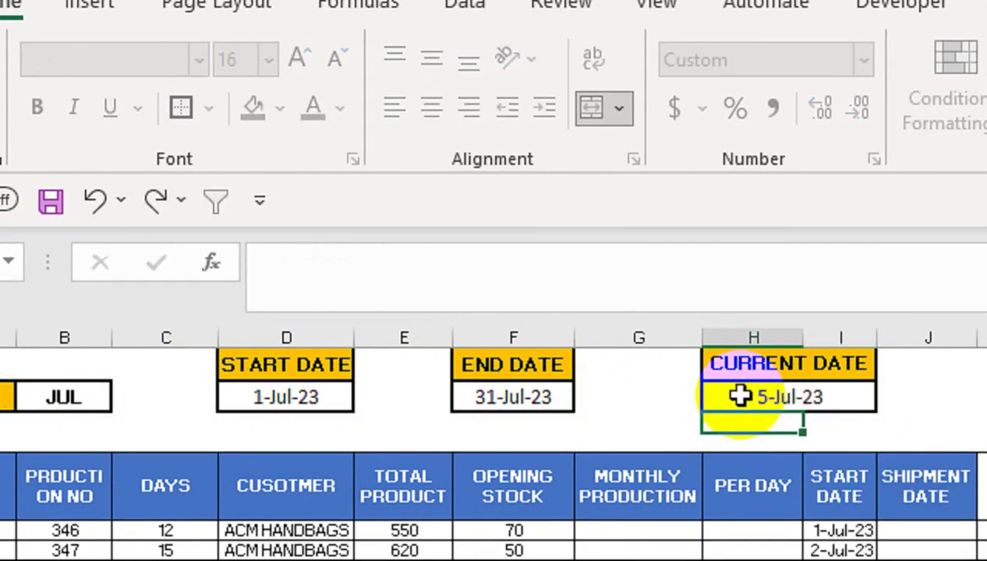
pyautogui.click(745, 399)
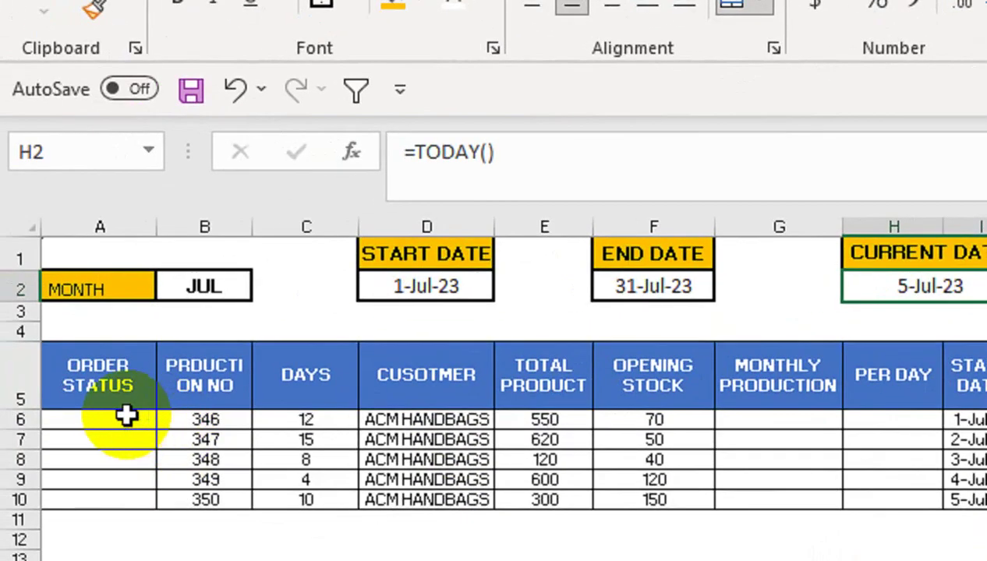
pyautogui.click(136, 423)
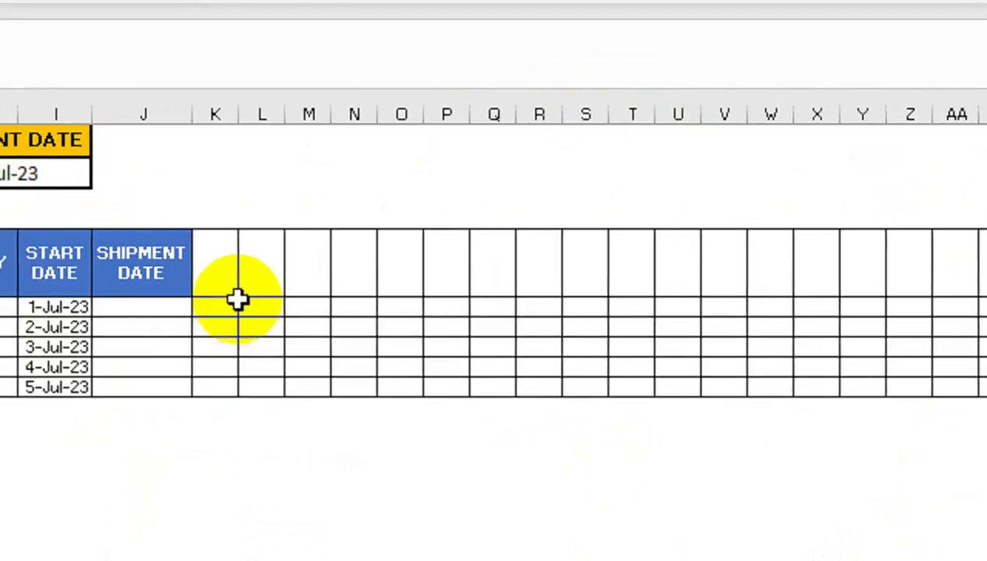
pyautogui.click(315, 262)
pyautogui.moveTo(316, 262); pyautogui.dragTo(967, 353)
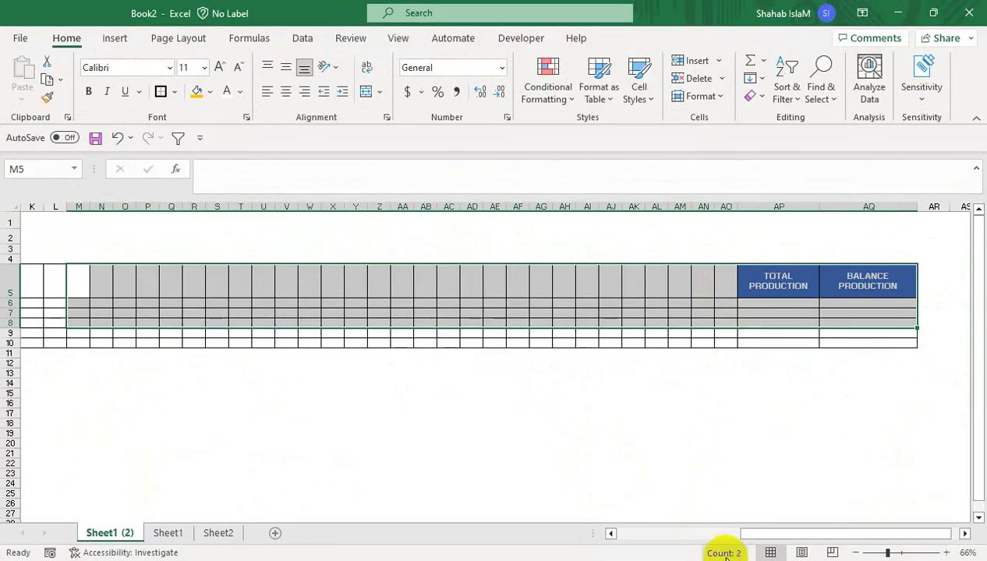
pyautogui.moveTo(744, 534); pyautogui.dragTo(616, 533)
# - Link the first day header K5 to the start date with =D2 and widen column K to fit the full date
pyautogui.click(523, 315)
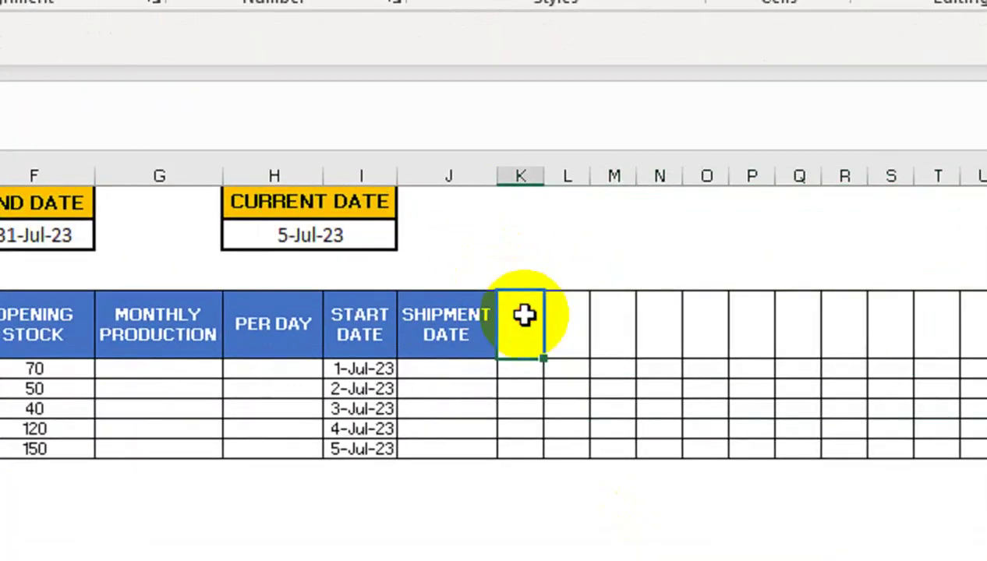
pyautogui.write('=')
pyautogui.click(246, 236)
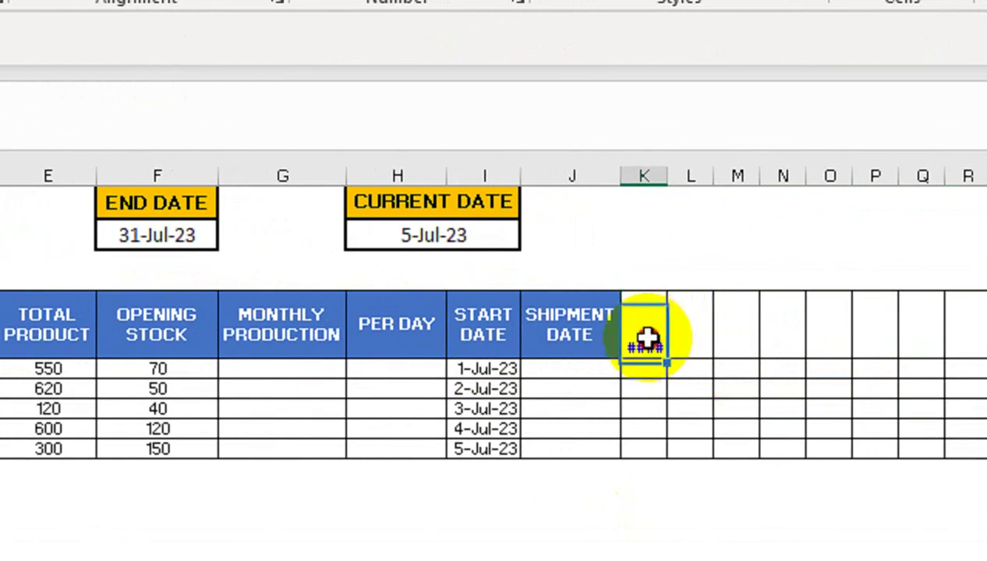
pyautogui.click(646, 337)
pyautogui.moveTo(669, 181); pyautogui.dragTo(692, 182)
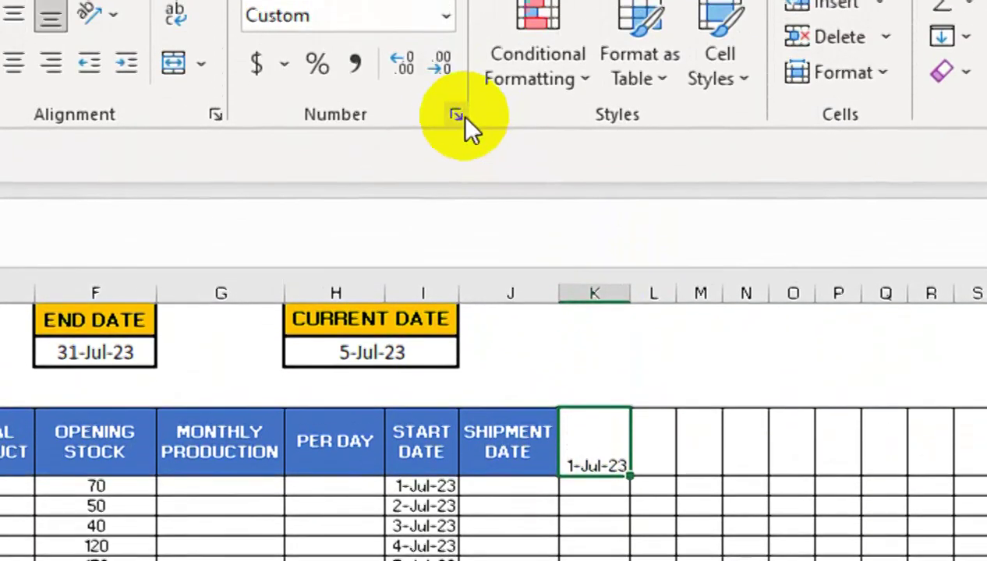
# - Apply the custom number format DD to the day header K5
pyautogui.click(459, 118)
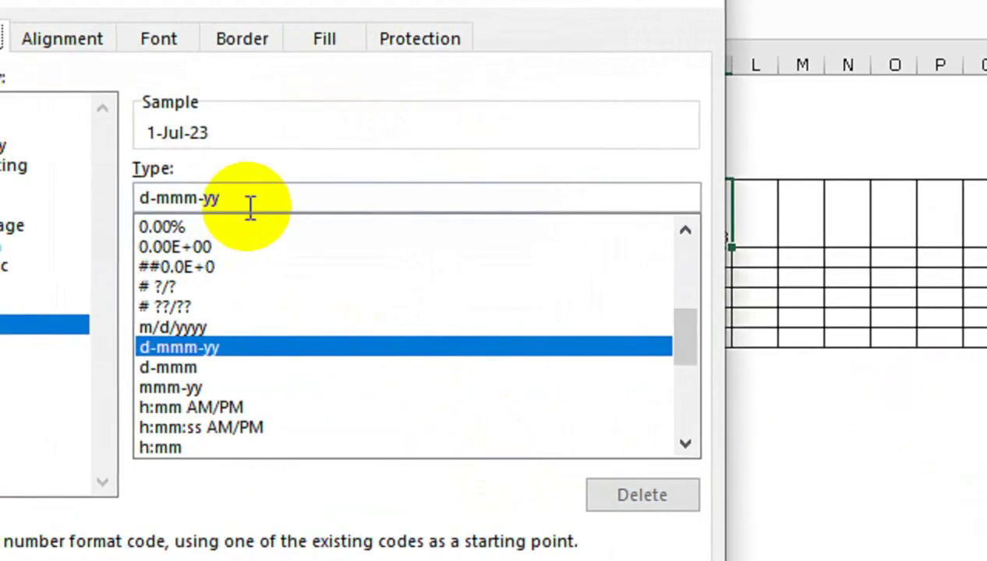
pyautogui.moveTo(251, 205); pyautogui.dragTo(108, 196)
pyautogui.write('DD')
pyautogui.press('Return')
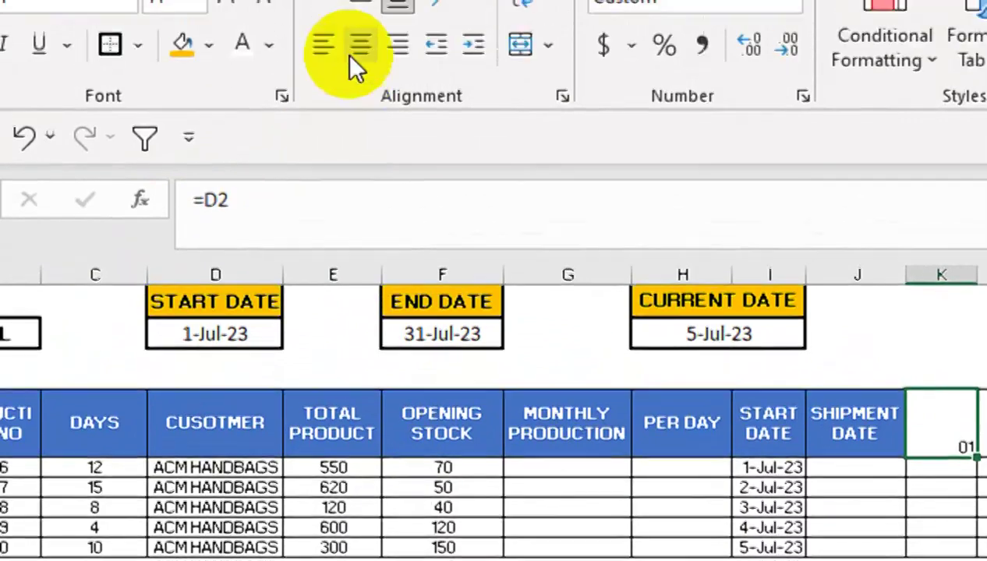
# - Centre the day number in K5 horizontally and vertically and make column K slightly narrower
pyautogui.click(360, 162)
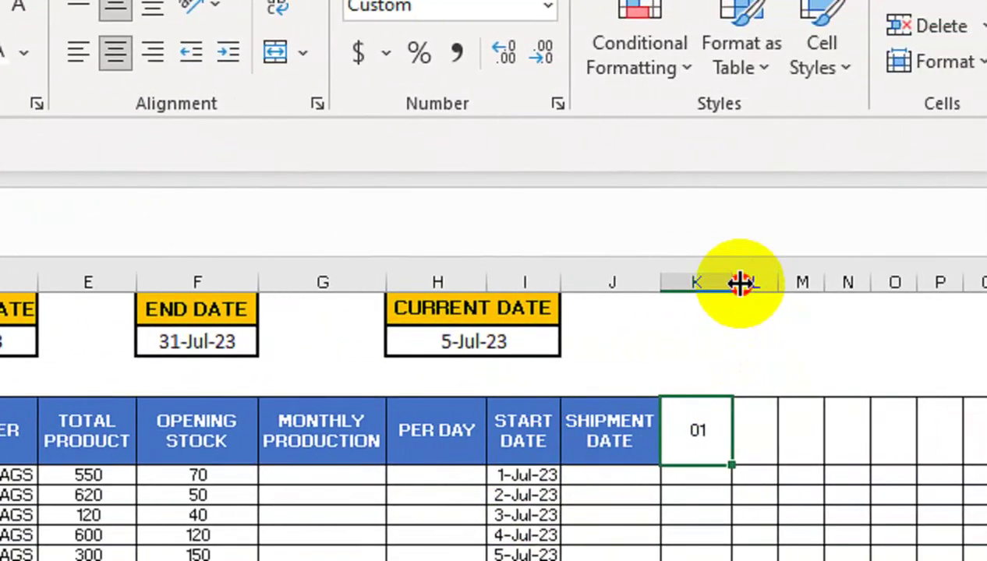
pyautogui.doubleClick(733, 282)
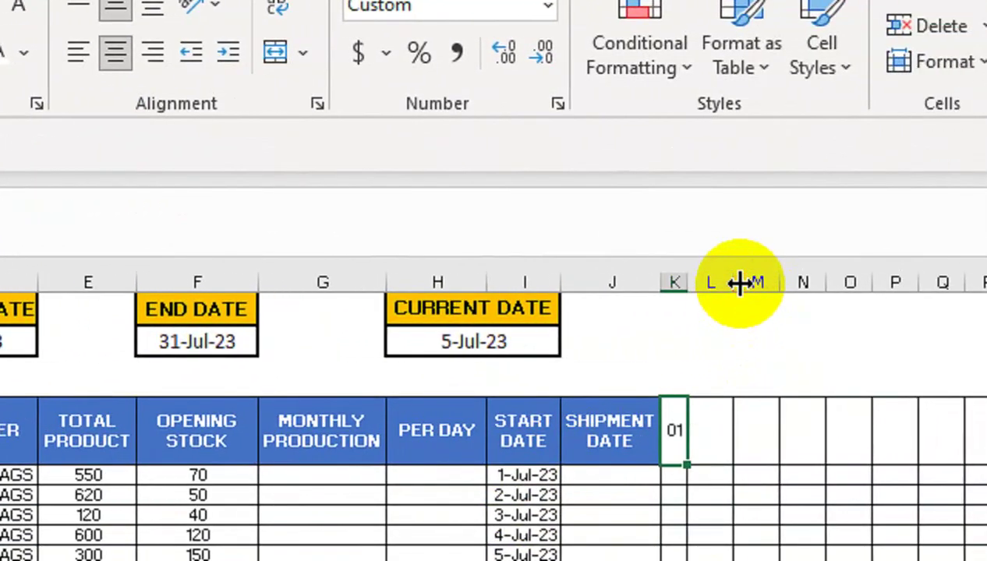
pyautogui.moveTo(709, 282); pyautogui.dragTo(721, 286)
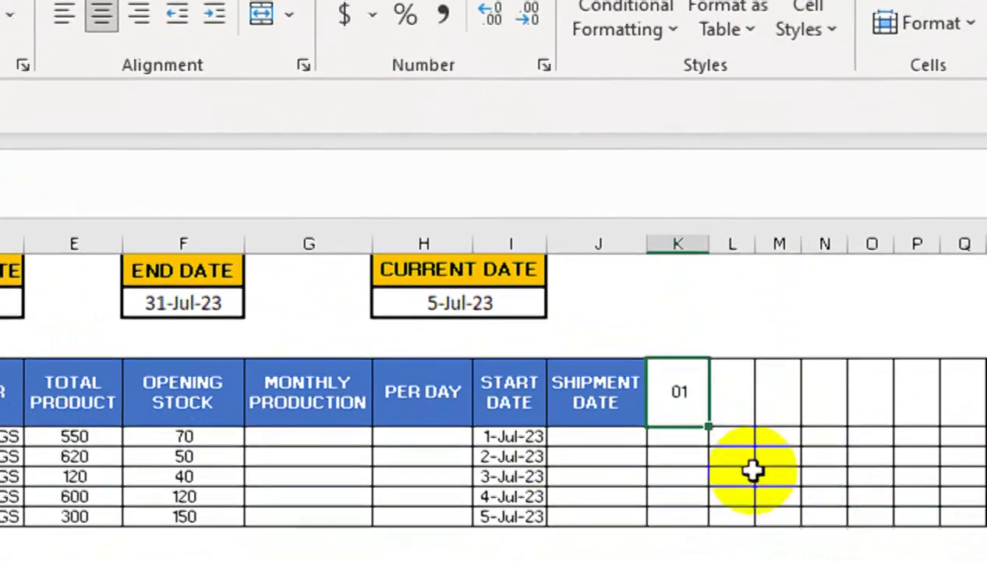
# - Enter the formula =IF(K5<$F$2,K5+1,"") in the second day header L5
pyautogui.click(737, 404)
pyautogui.write('=IF(')
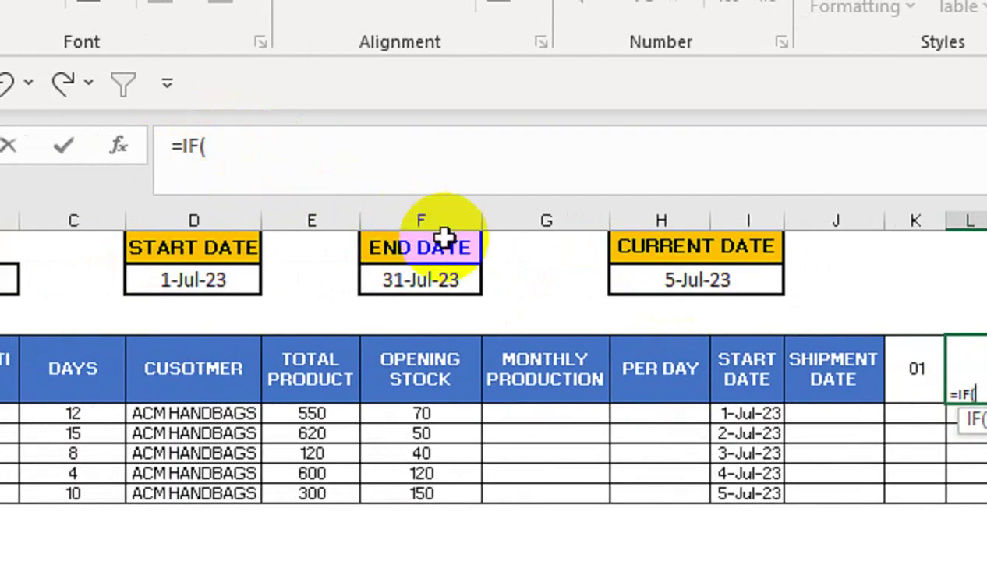
pyautogui.click(901, 370)
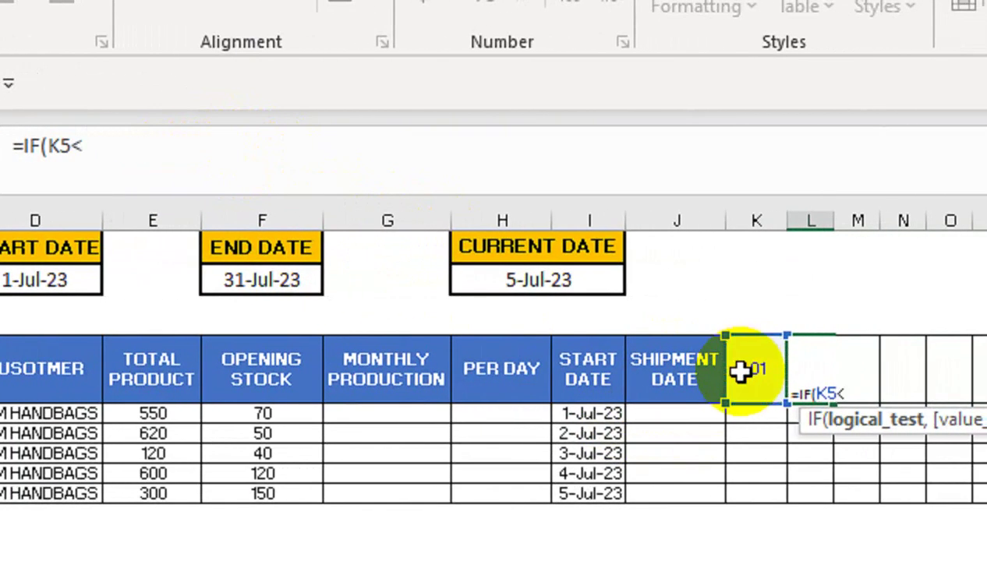
pyautogui.click(248, 277)
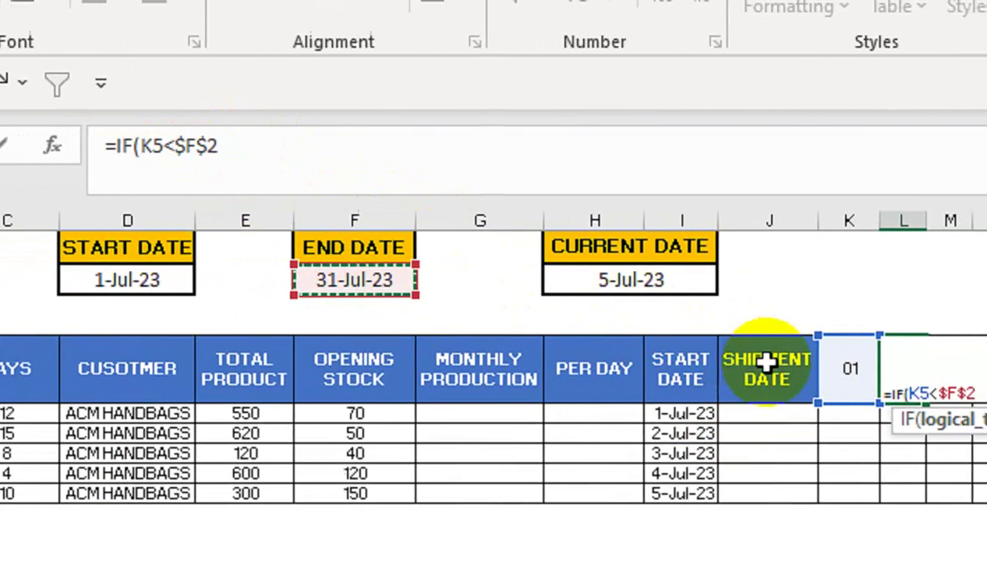
pyautogui.write(',')
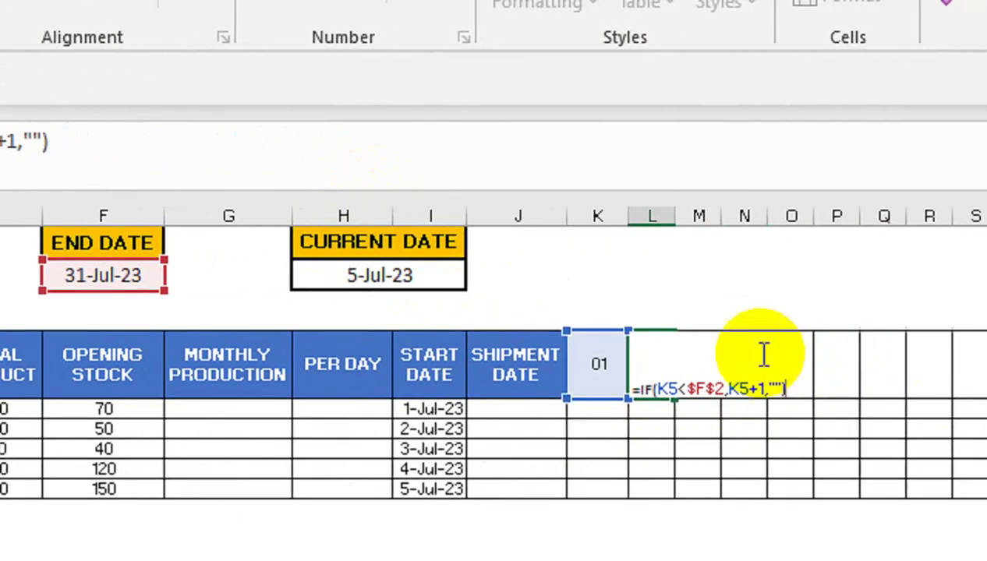
pyautogui.press('Return')
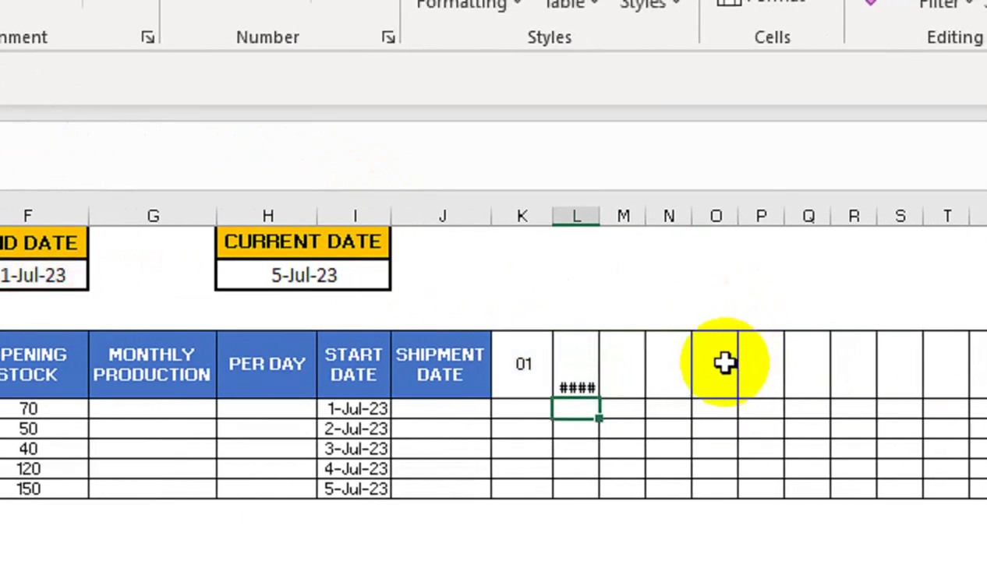
# - Copy the formatting of the first day header K5 onto the second day header L5
pyautogui.click(540, 368)
pyautogui.moveTo(572, 384); pyautogui.dragTo(576, 365)
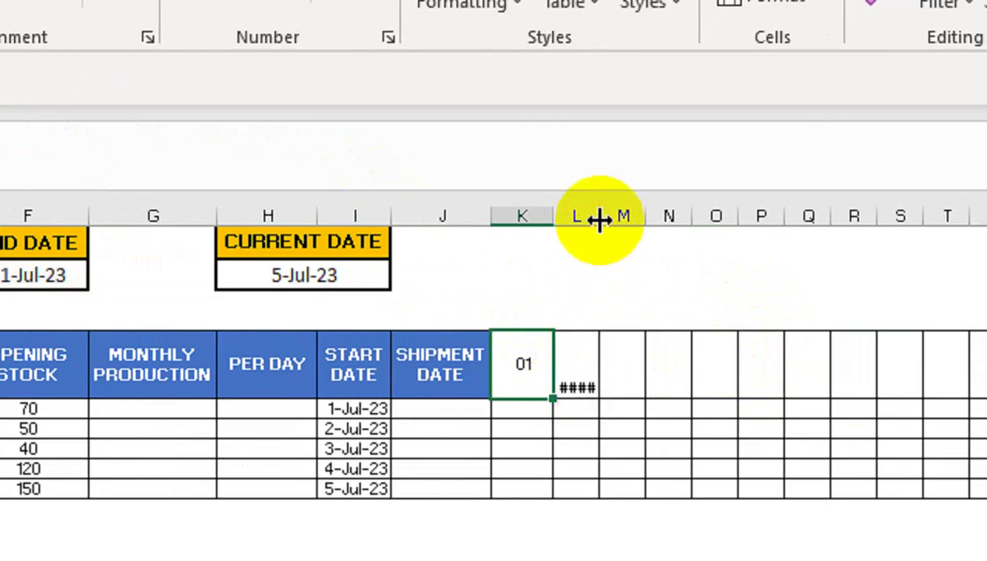
pyautogui.doubleClick(599, 219)
pyautogui.hotkey('ctrl', 'z')
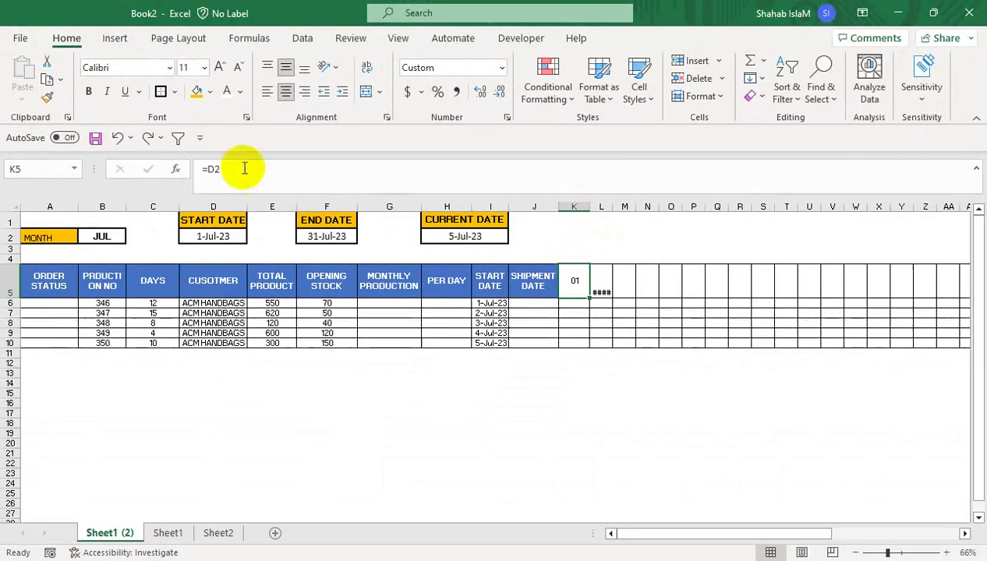
pyautogui.click(47, 98)
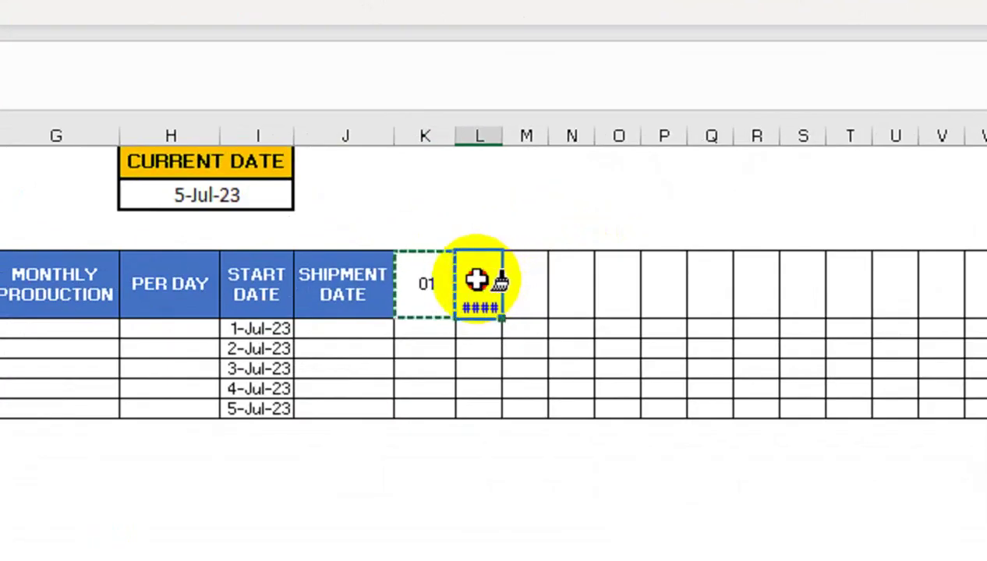
pyautogui.click(601, 282)
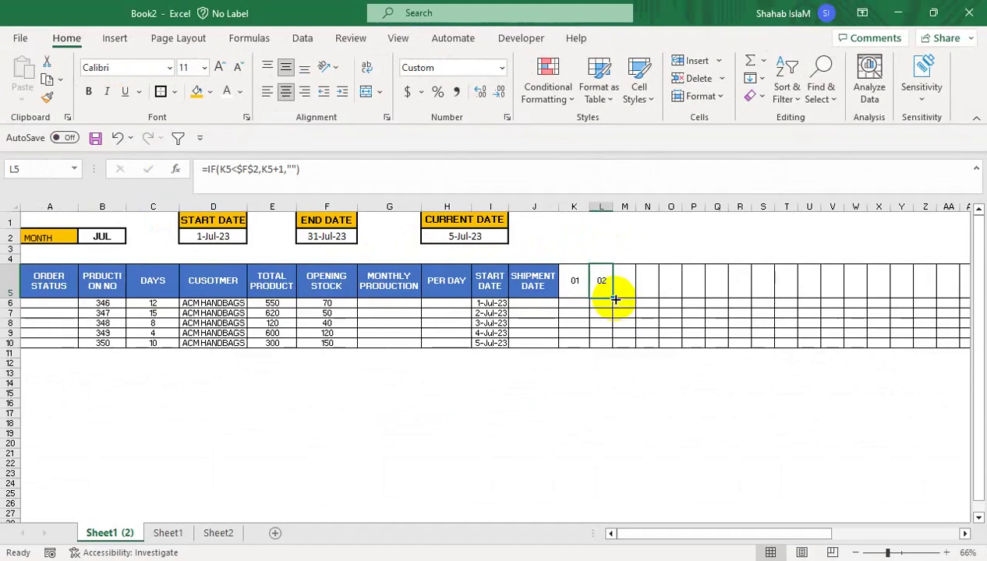
# - Fill the day header formula from L5 across the row to AO5
pyautogui.moveTo(507, 324); pyautogui.dragTo(986, 270)
pyautogui.moveTo(864, 274); pyautogui.dragTo(704, 269)
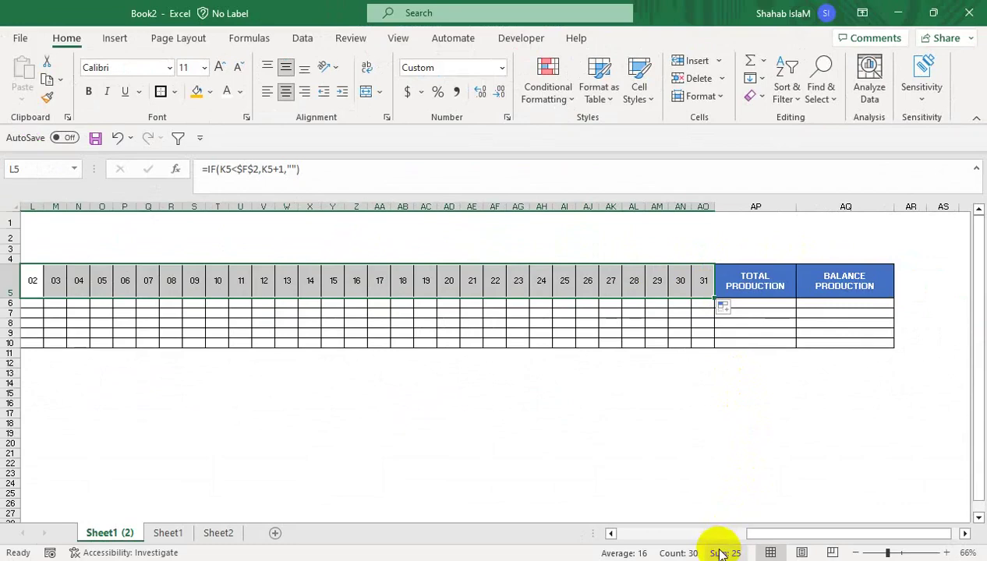
pyautogui.moveTo(716, 533); pyautogui.dragTo(616, 533)
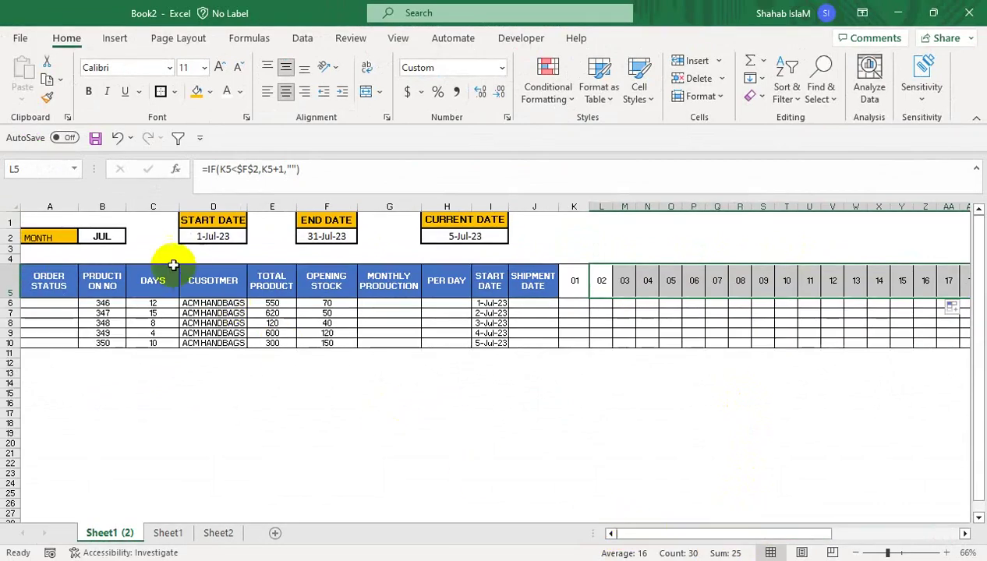
# - Set the month in B2 to FEB, check the day headers through AO5, and set the month back to JUL
pyautogui.click(102, 236)
pyautogui.click(133, 236)
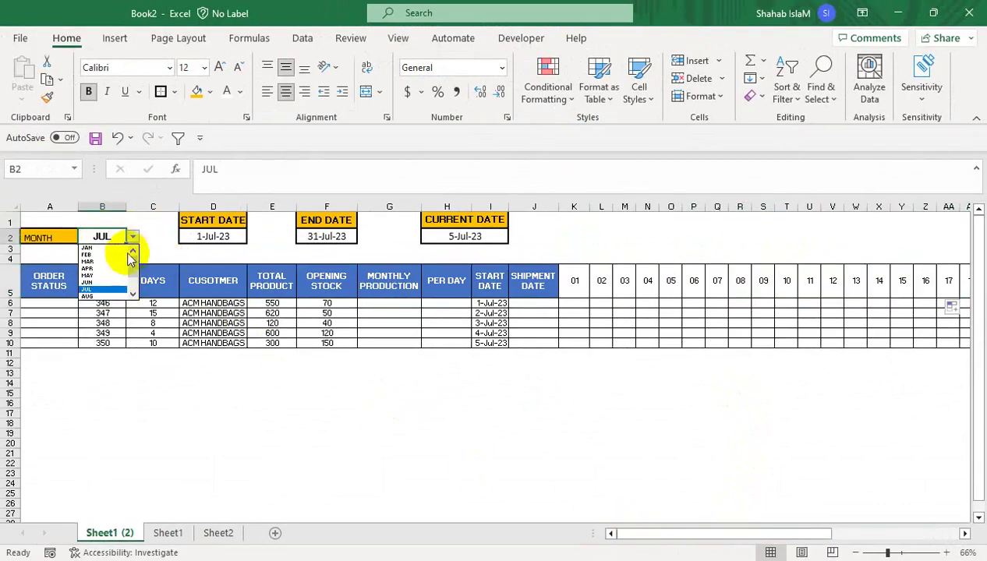
pyautogui.click(116, 254)
pyautogui.moveTo(704, 535); pyautogui.dragTo(881, 534)
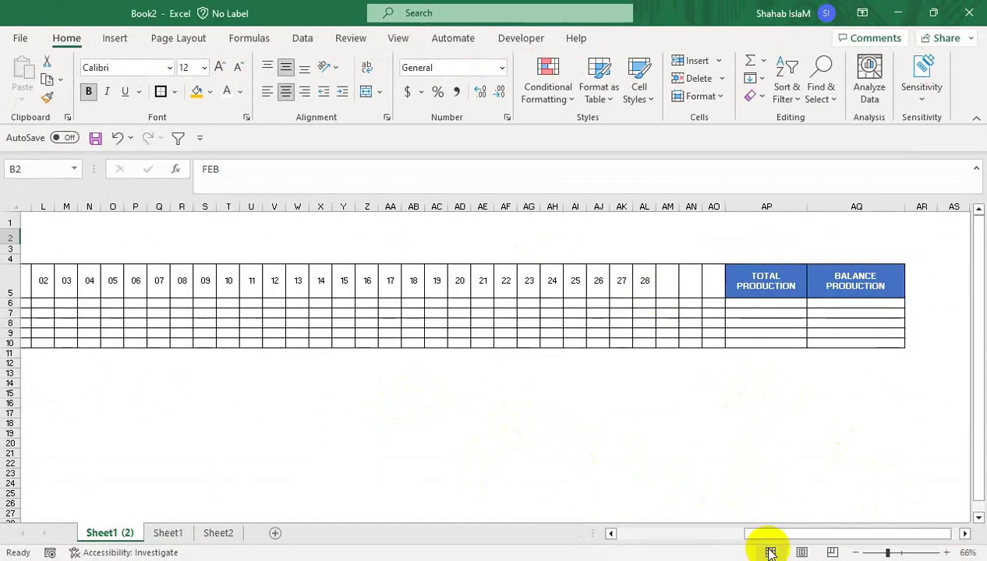
pyautogui.moveTo(767, 539); pyautogui.dragTo(624, 535)
pyautogui.click(266, 256)
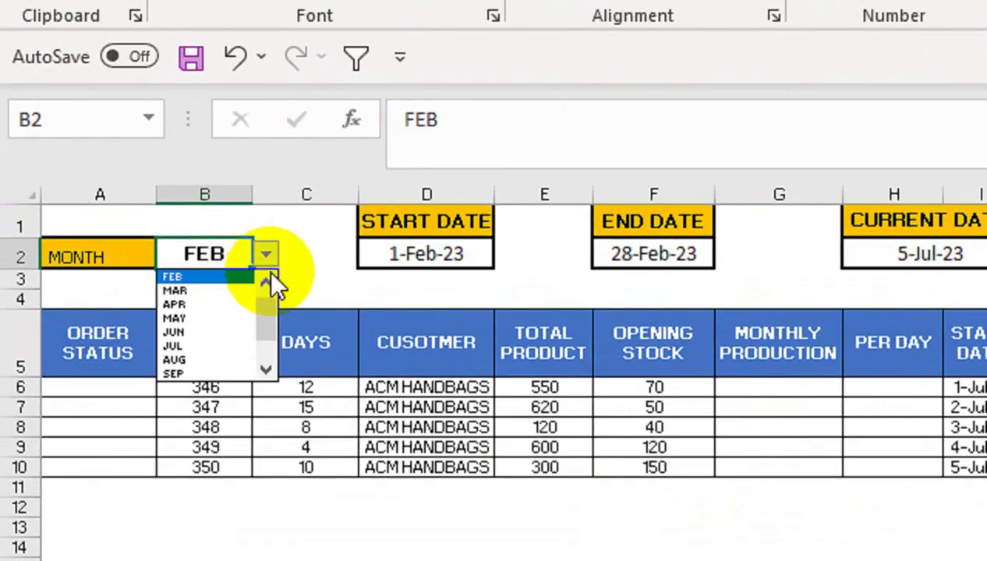
pyautogui.click(235, 346)
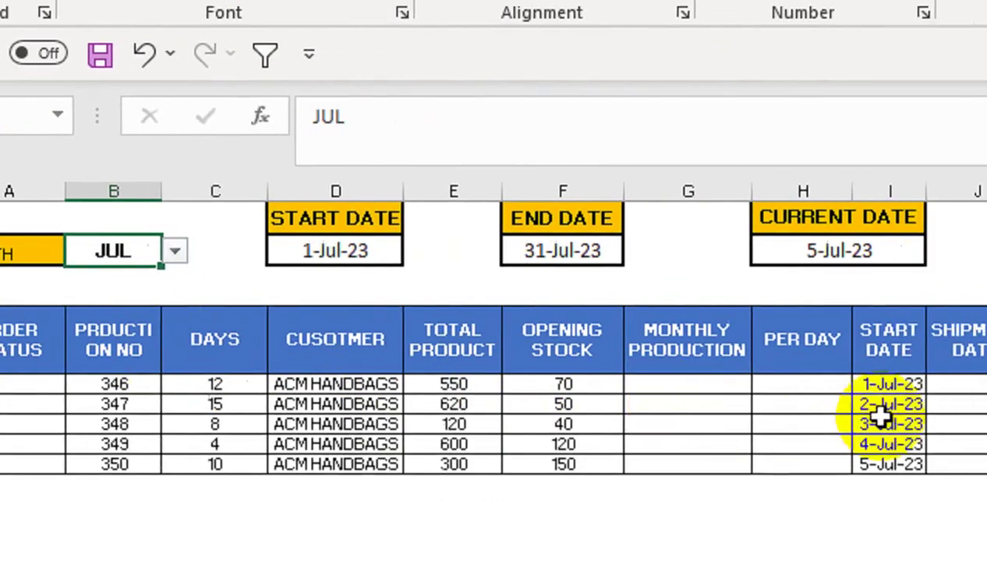
# - Apply the gold fill colour to the day headers K5:AO5
pyautogui.moveTo(738, 337); pyautogui.dragTo(930, 277)
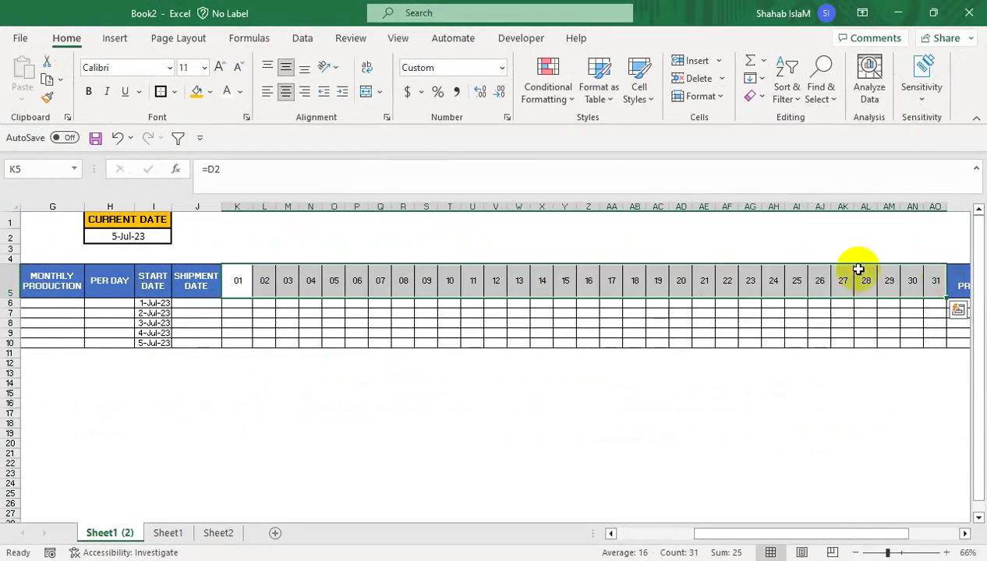
pyautogui.click(198, 91)
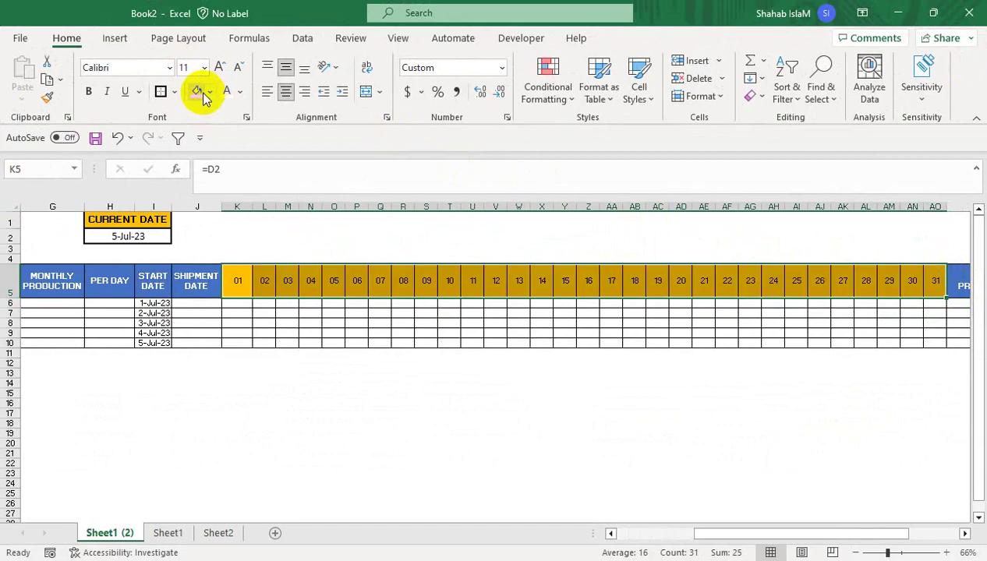
pyautogui.click(256, 322)
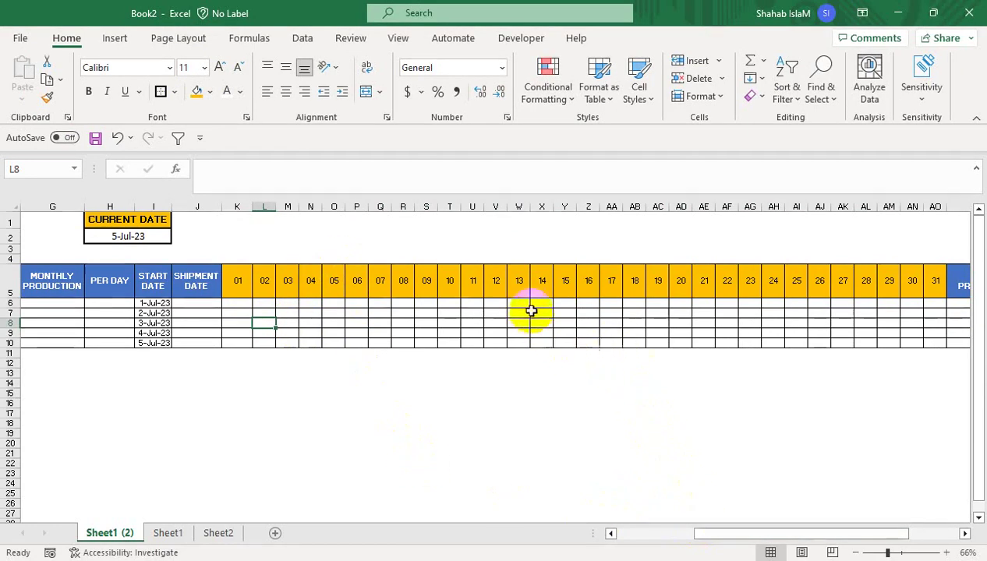
# - Enter a SUM formula over the daily cells K6:AO6 in the first Total Production cell, AP6
pyautogui.moveTo(755, 533); pyautogui.dragTo(647, 534)
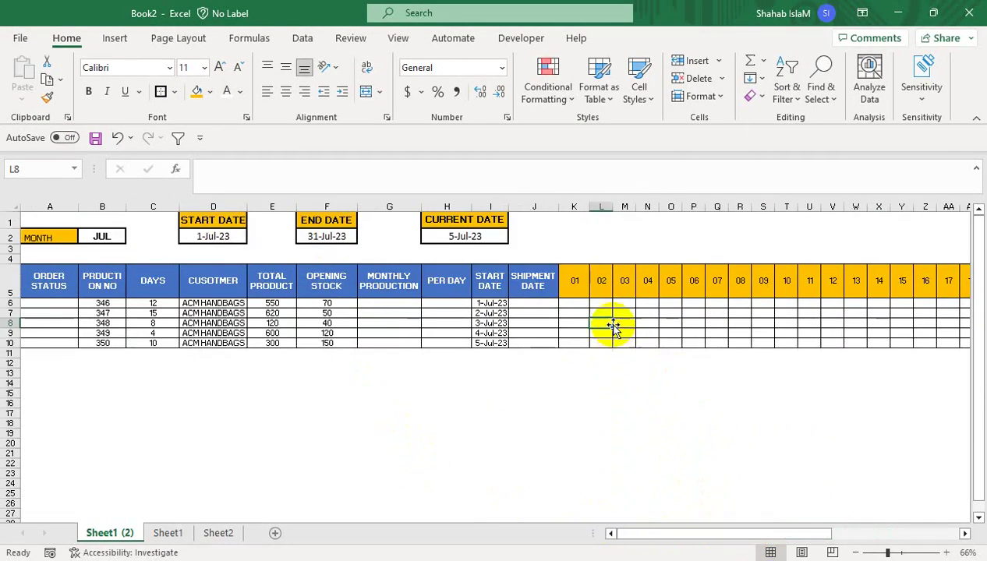
pyautogui.moveTo(647, 333); pyautogui.dragTo(874, 305)
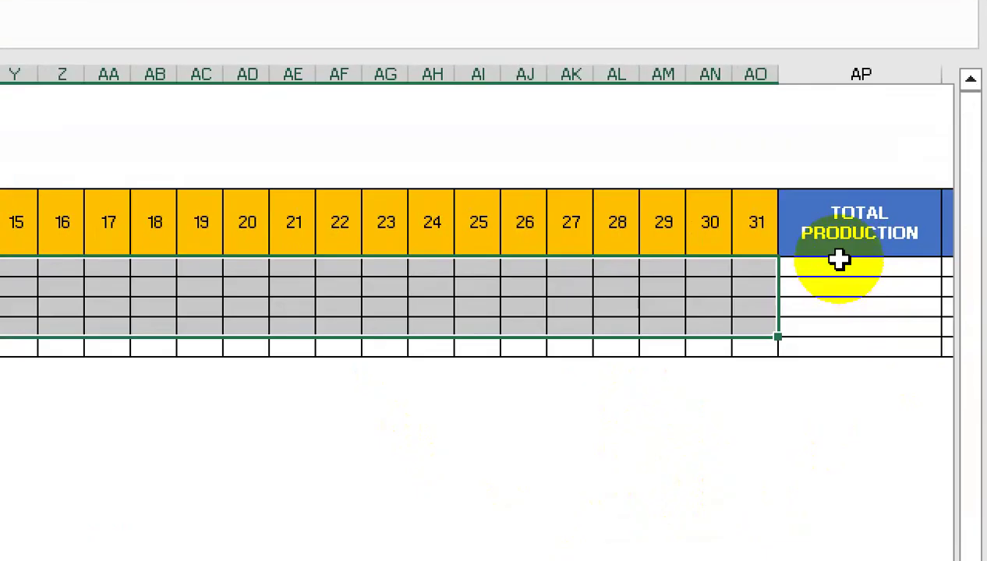
pyautogui.click(840, 265)
pyautogui.write('=SUM(')
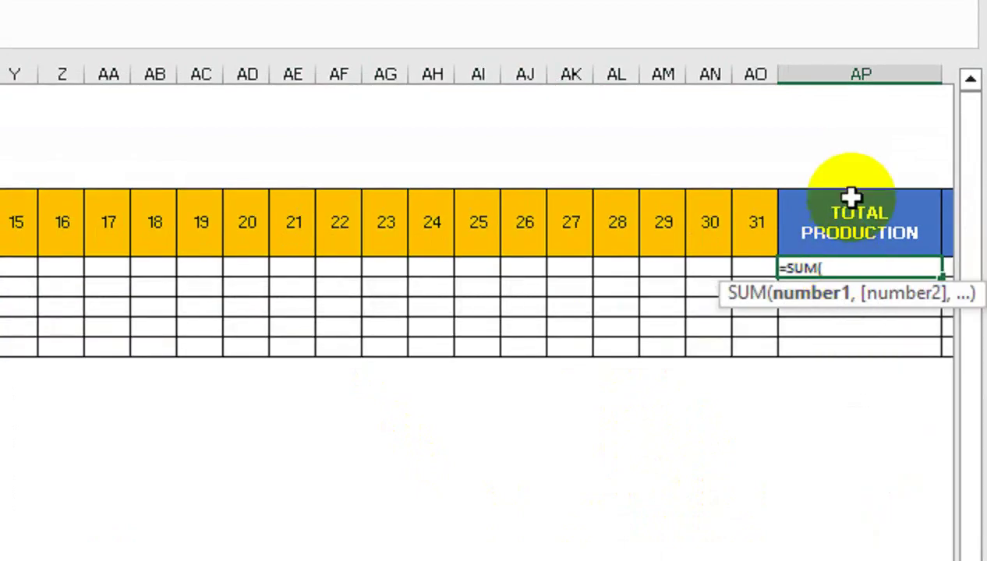
pyautogui.moveTo(752, 265); pyautogui.dragTo(237, 263)
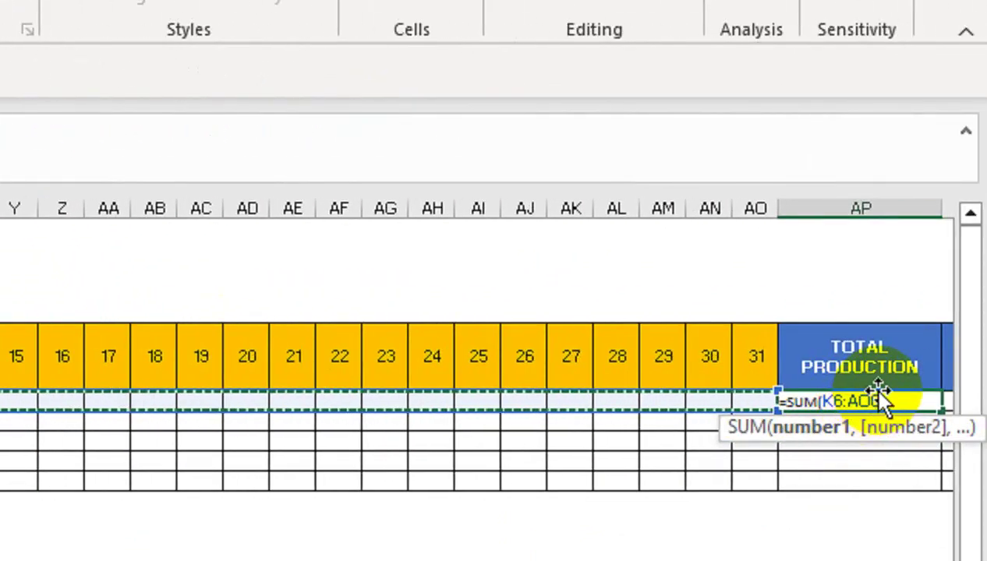
pyautogui.press('Return')
# - Fill the Total Production formula from AP6 down to AP10
pyautogui.click(882, 394)
pyautogui.hotkey('shift', 'Down')
pyautogui.hotkey('shift', 'Down')
pyautogui.hotkey('shift', 'Down')
pyautogui.hotkey('shift', 'Down')
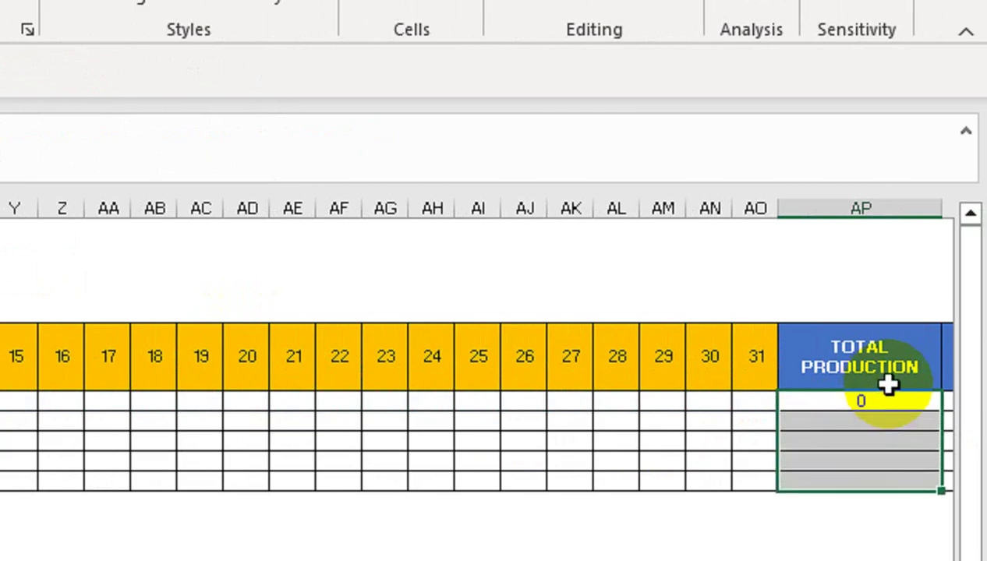
pyautogui.hotkey('ctrl', 'd')
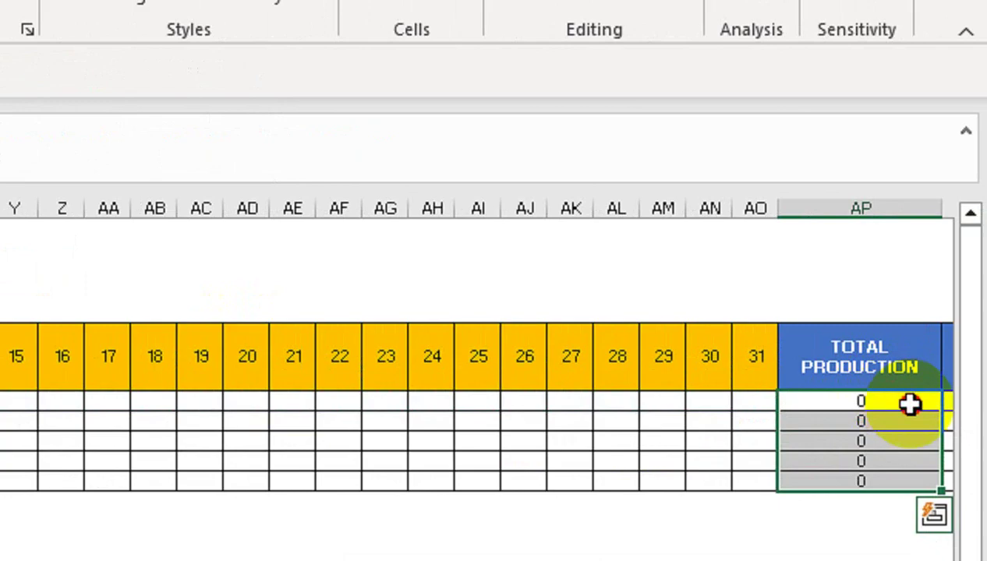
# - Enter the formula =G6-AP6 in the first Balance Production cell, AQ6
pyautogui.click(910, 404)
pyautogui.moveTo(901, 429); pyautogui.dragTo(969, 425)
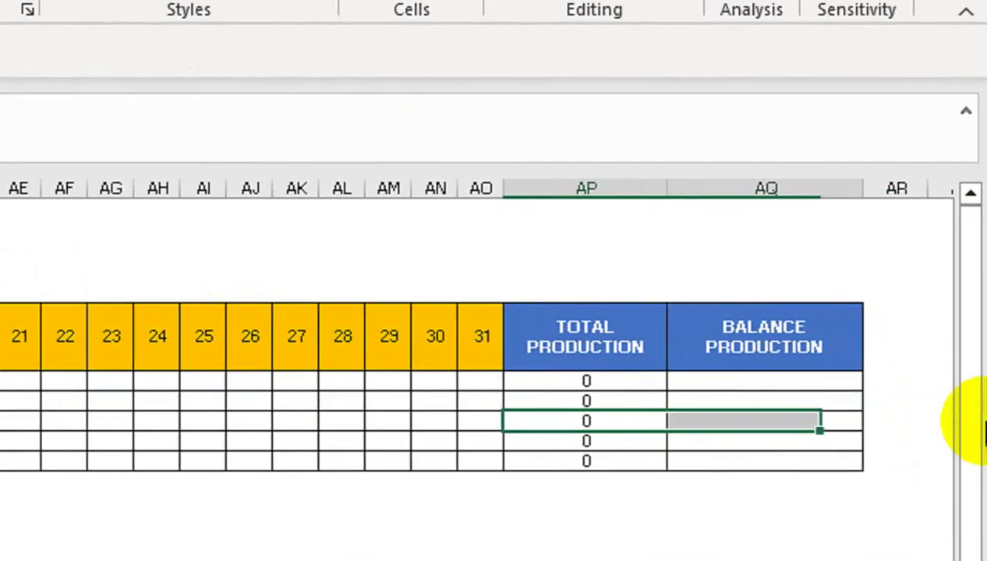
pyautogui.click(804, 383)
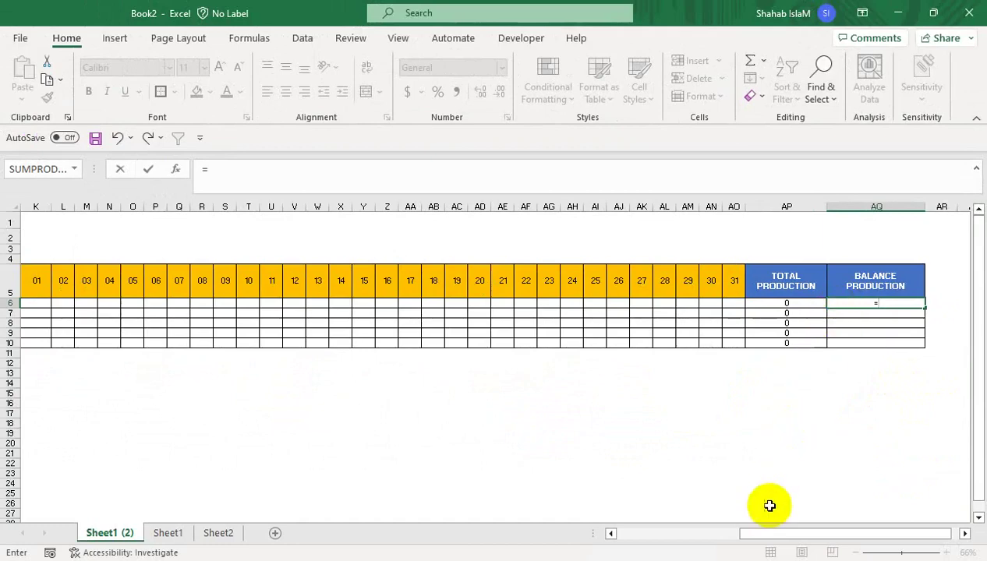
pyautogui.moveTo(766, 535); pyautogui.dragTo(616, 532)
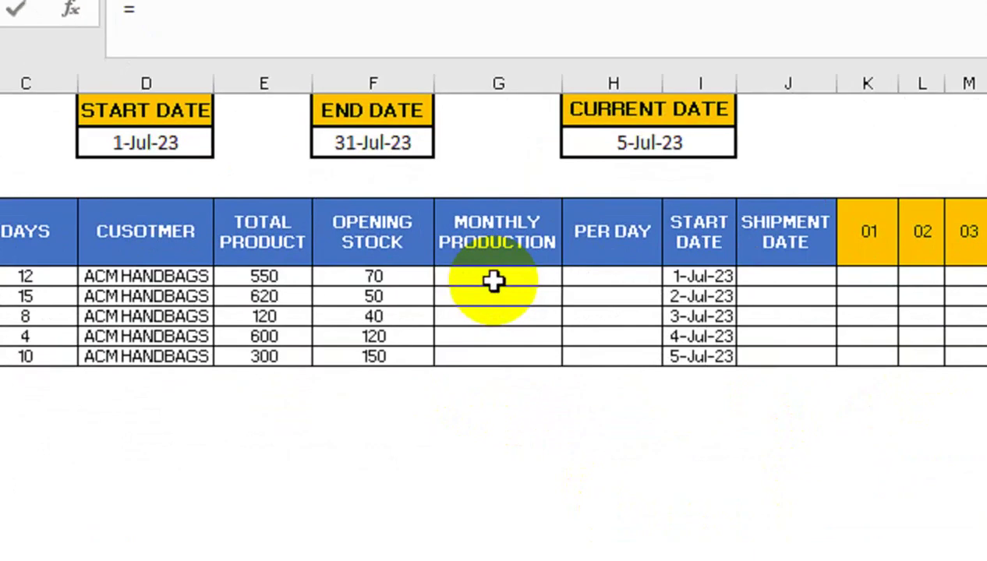
pyautogui.click(388, 306)
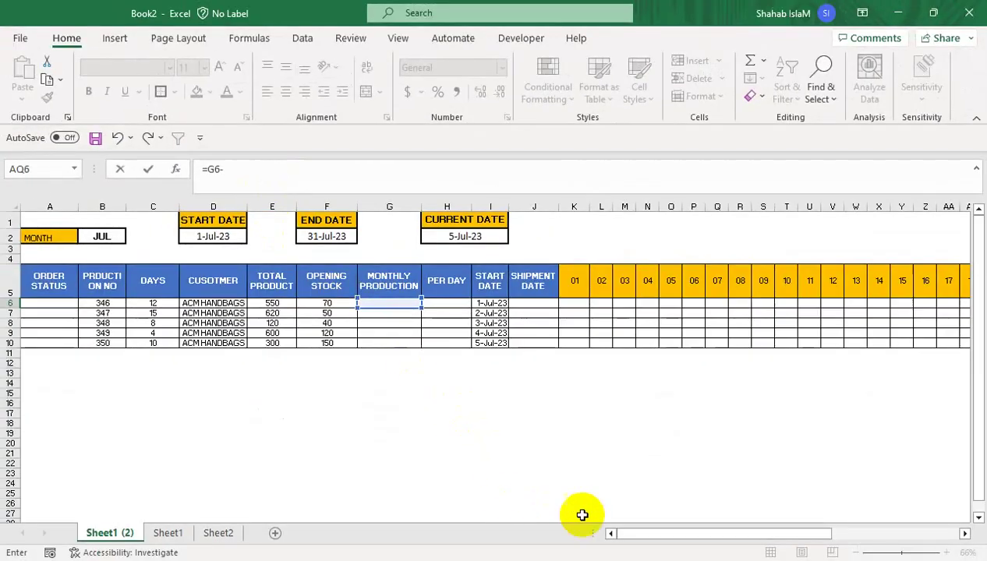
pyautogui.moveTo(715, 535); pyautogui.dragTo(871, 533)
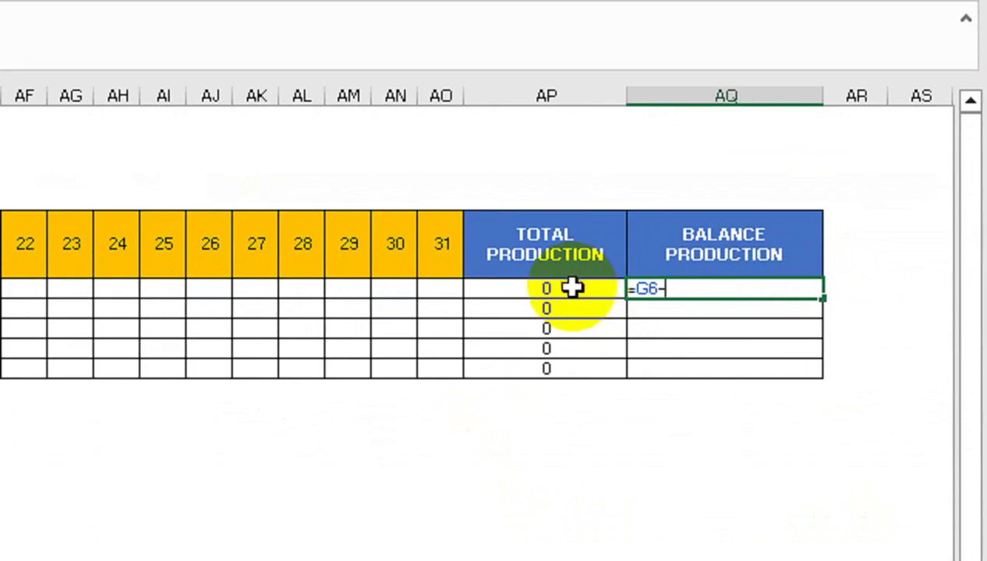
pyautogui.click(780, 302)
pyautogui.press('Return')
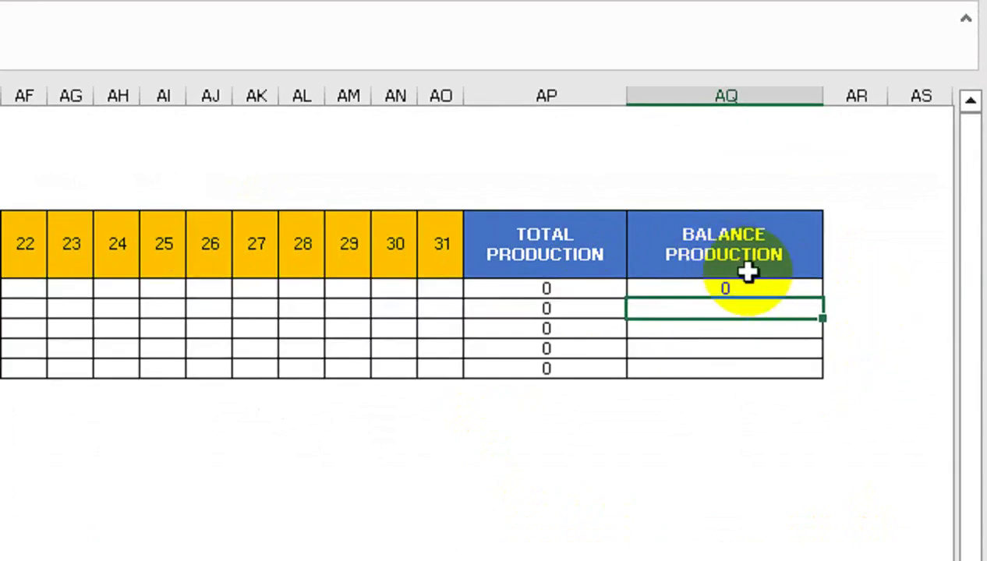
# - Fill the Balance Production formula from AQ6 down to AQ10
pyautogui.click(749, 269)
pyautogui.click(809, 290)
pyautogui.moveTo(809, 290); pyautogui.dragTo(793, 385)
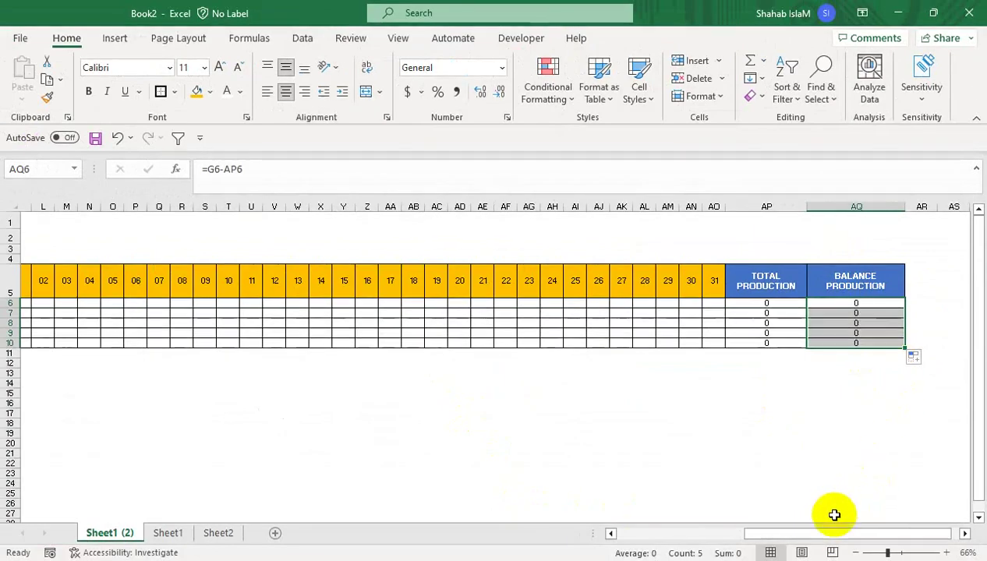
# - Enter the formula =E6-F6 in the first Monthly Production cell, G6
pyautogui.moveTo(833, 534); pyautogui.dragTo(637, 494)
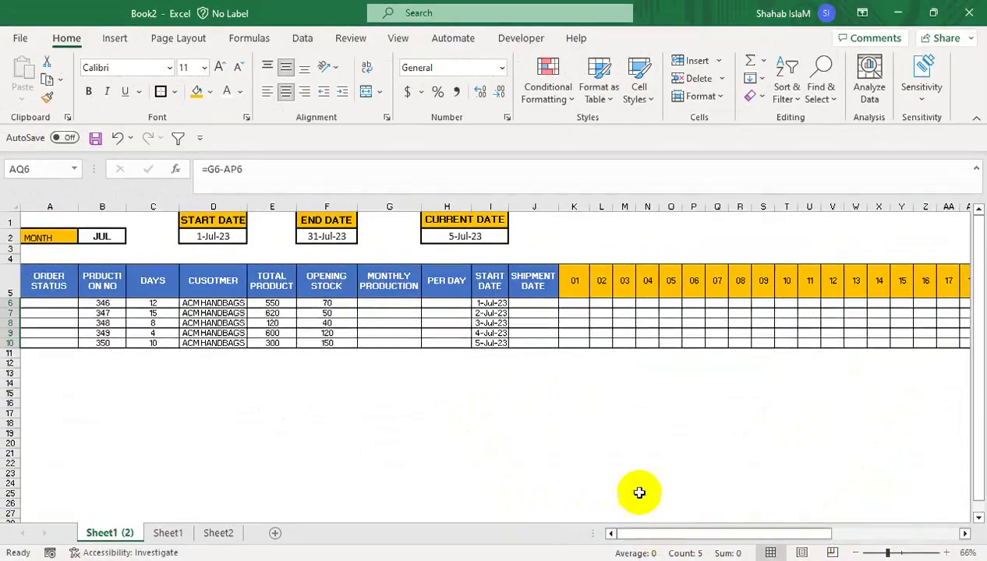
pyautogui.click(477, 264)
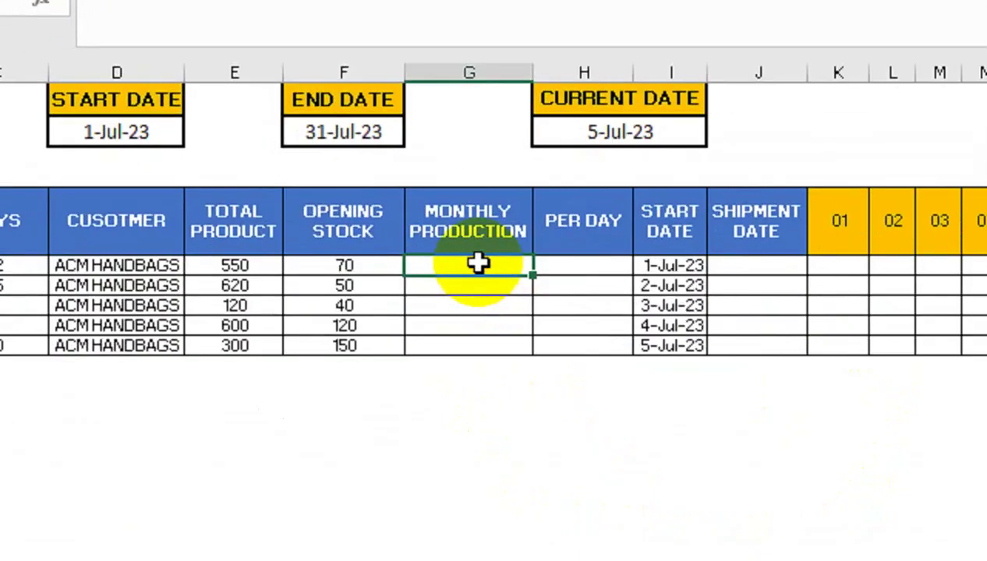
pyautogui.write('=')
pyautogui.click(216, 264)
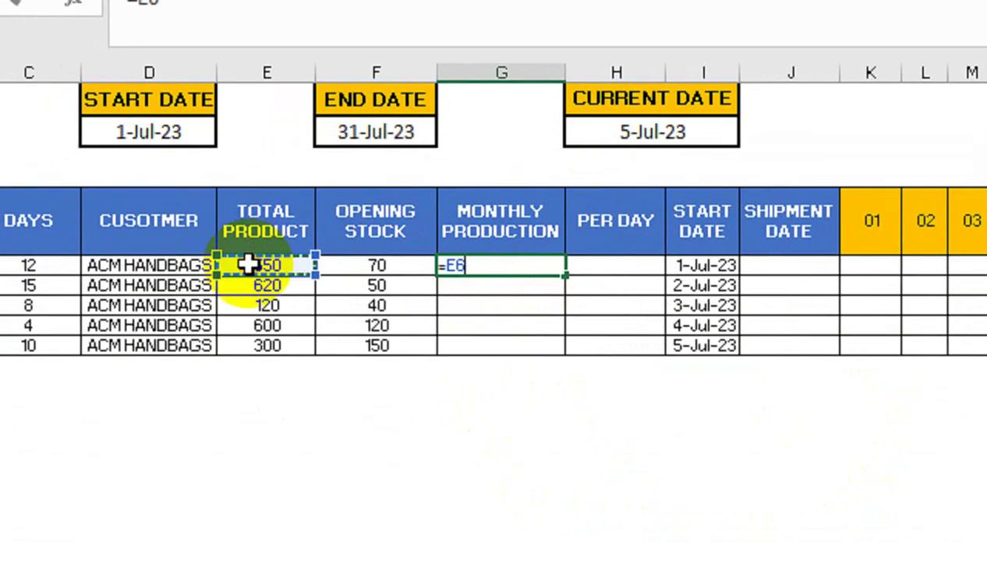
pyautogui.write('-')
pyautogui.click(359, 265)
pyautogui.press('Return')
# - Fill the Monthly Production formula from G6 down to G10
pyautogui.click(496, 249)
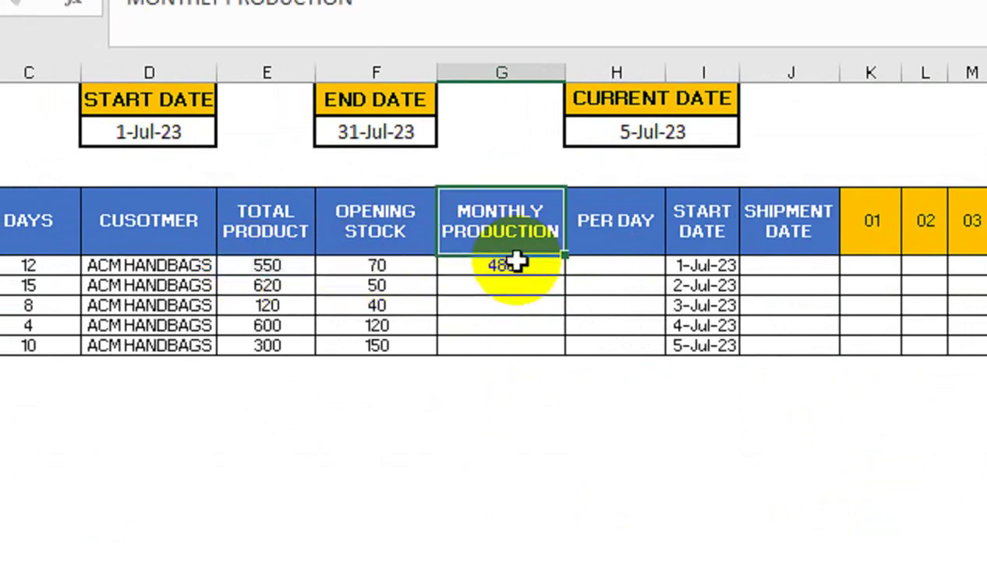
pyautogui.click(511, 261)
pyautogui.doubleClick(564, 275)
# - Enter the formula =G6/C6 in the first Per Day cell, H6, and reselect that cell
pyautogui.click(597, 268)
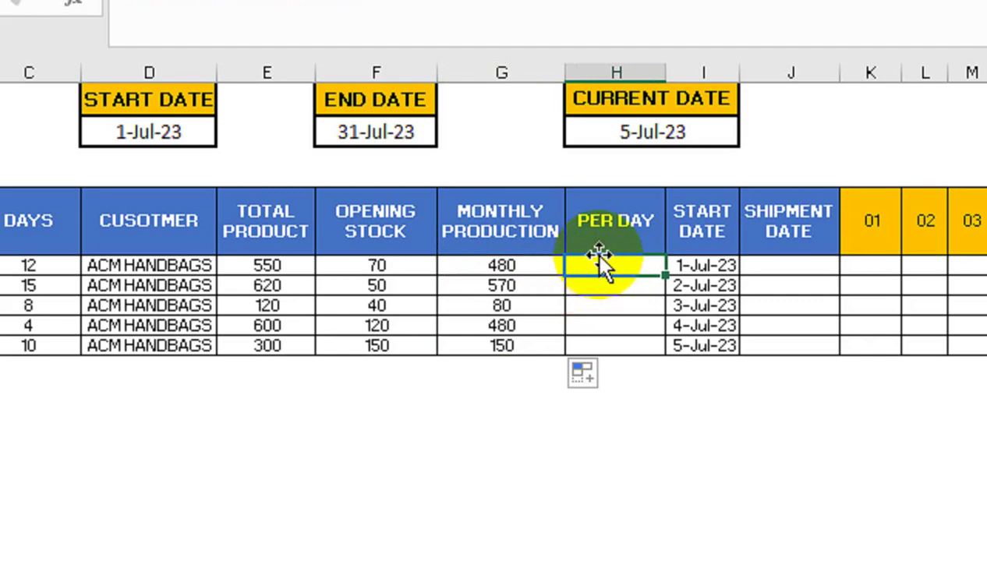
pyautogui.write('=')
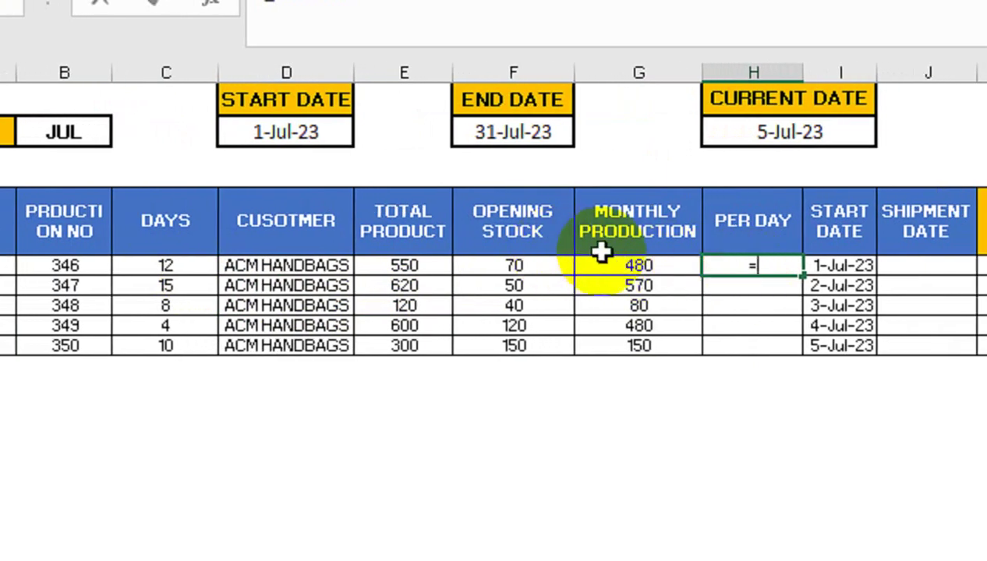
pyautogui.click(622, 271)
pyautogui.write('/')
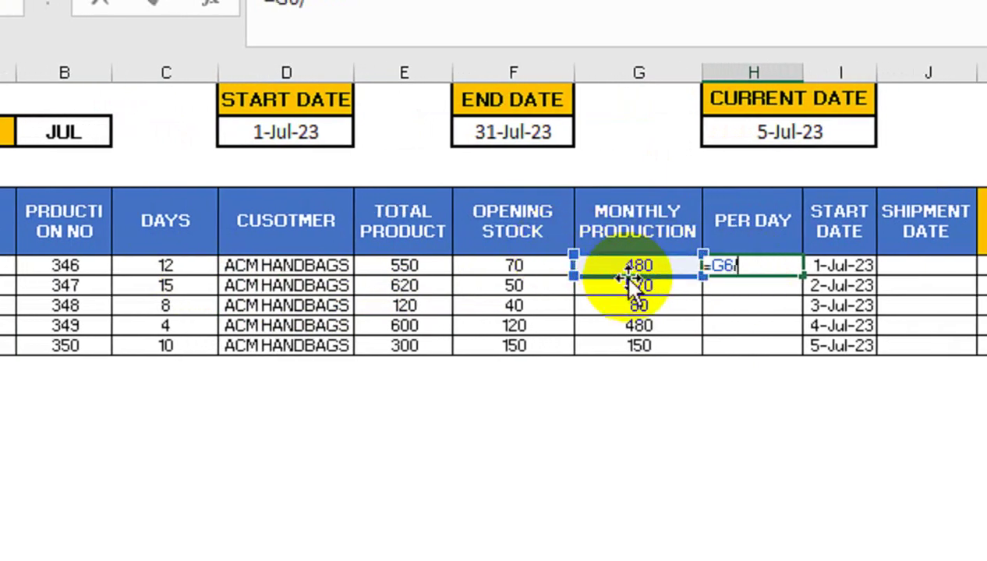
pyautogui.click(191, 266)
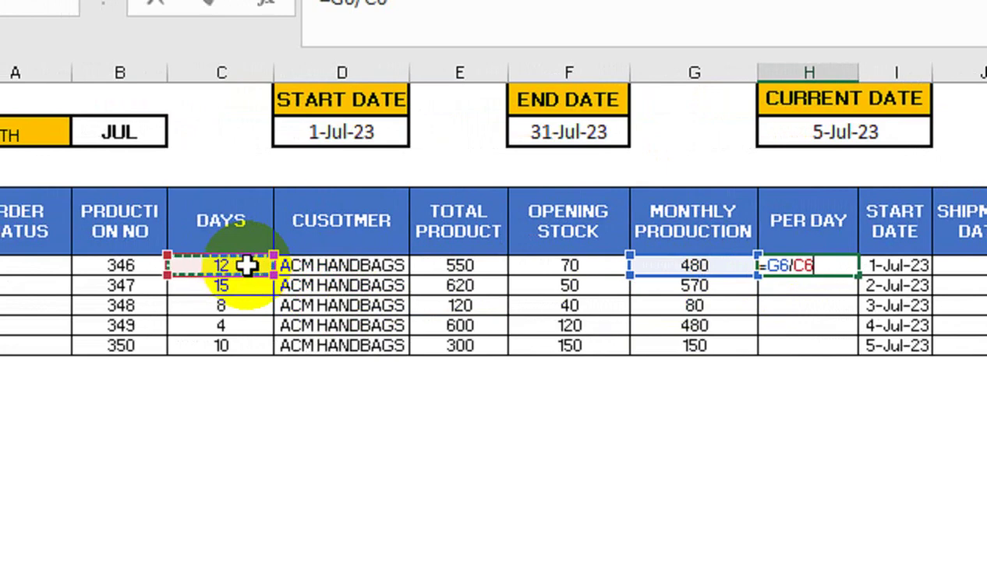
pyautogui.press('Return')
pyautogui.click(808, 264)
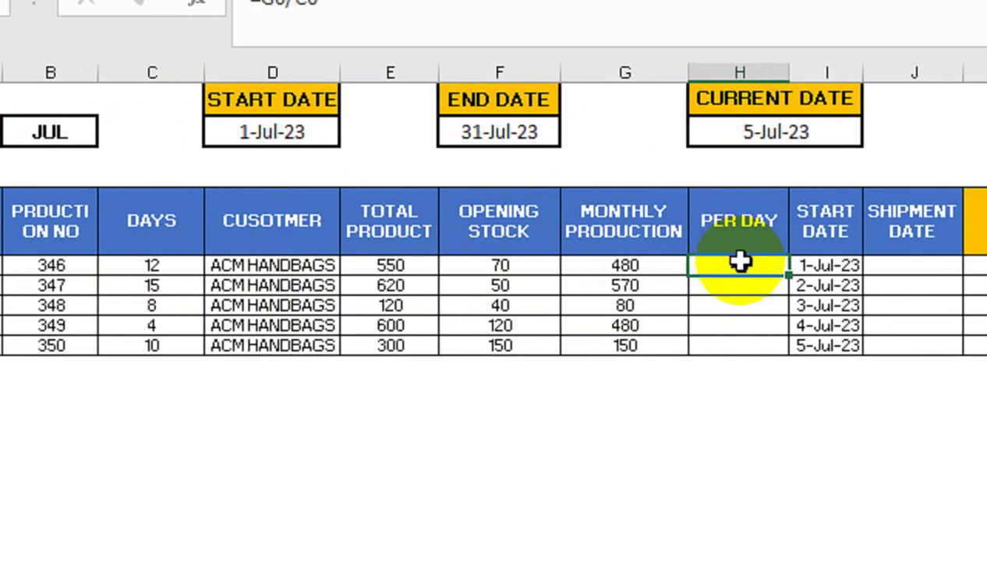
# - Fill the Per Day formula from H6 down to H10
pyautogui.moveTo(788, 276); pyautogui.dragTo(776, 348)
pyautogui.click(738, 283)
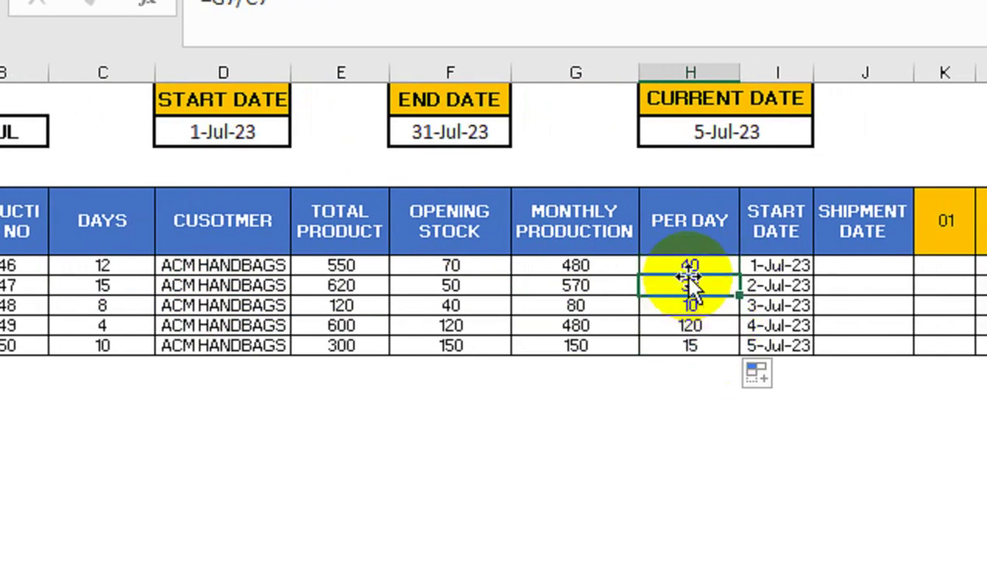
# - Enter the formula =I6+C6 in the first Shipment Date cell, J6, and fill it down to J10
pyautogui.click(864, 266)
pyautogui.write('=I6')
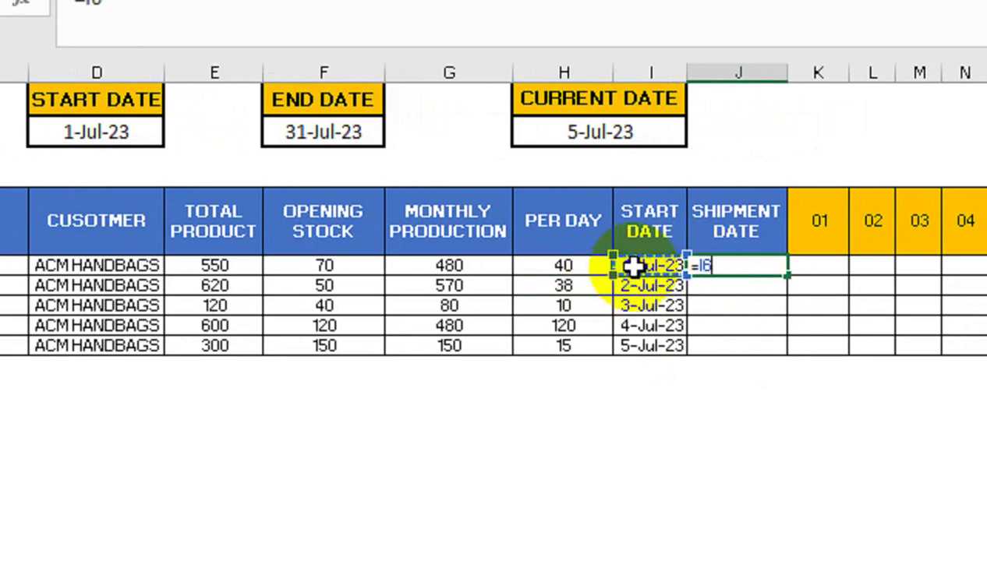
pyautogui.write('+')
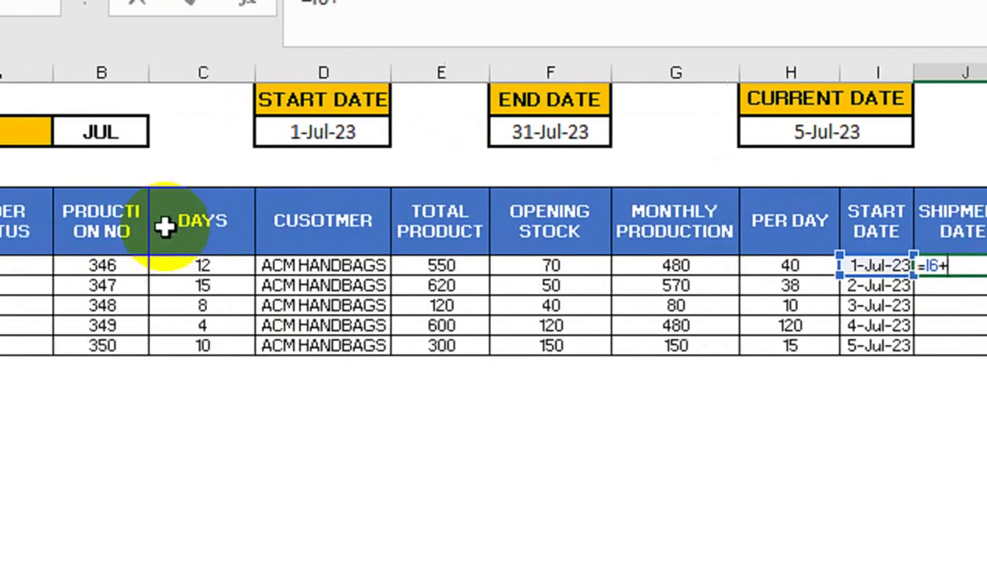
pyautogui.click(271, 266)
pyautogui.press('Return')
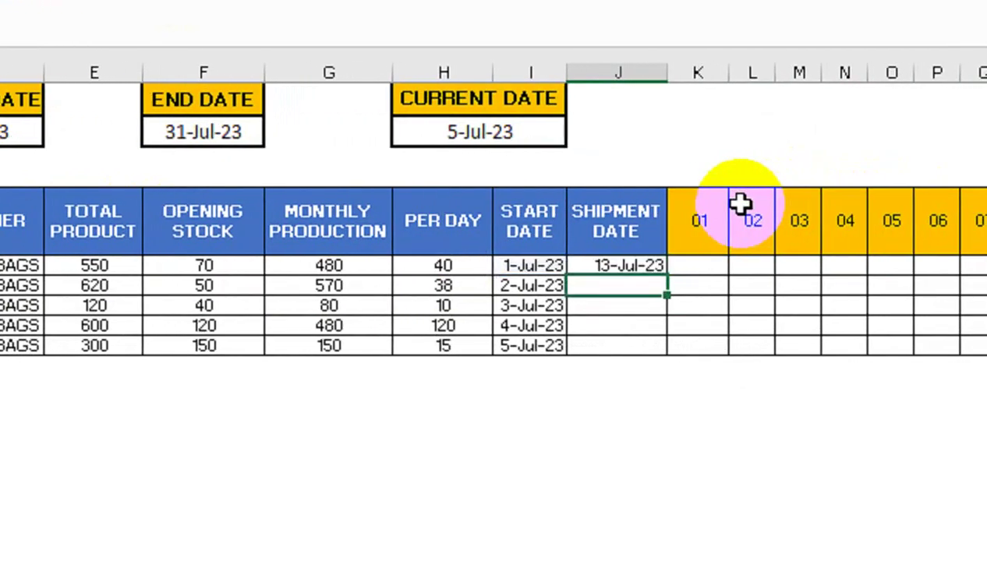
pyautogui.click(675, 266)
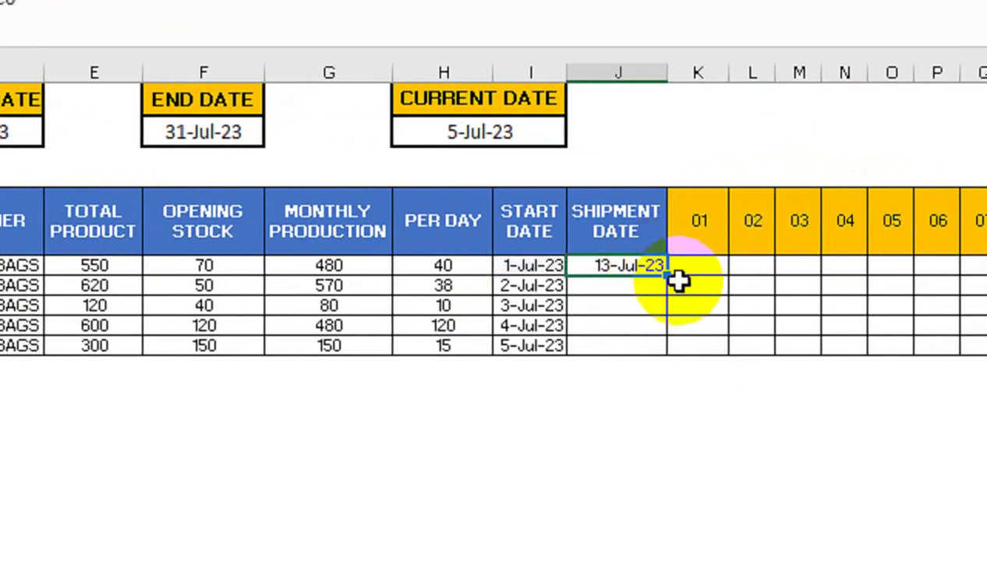
pyautogui.doubleClick(668, 275)
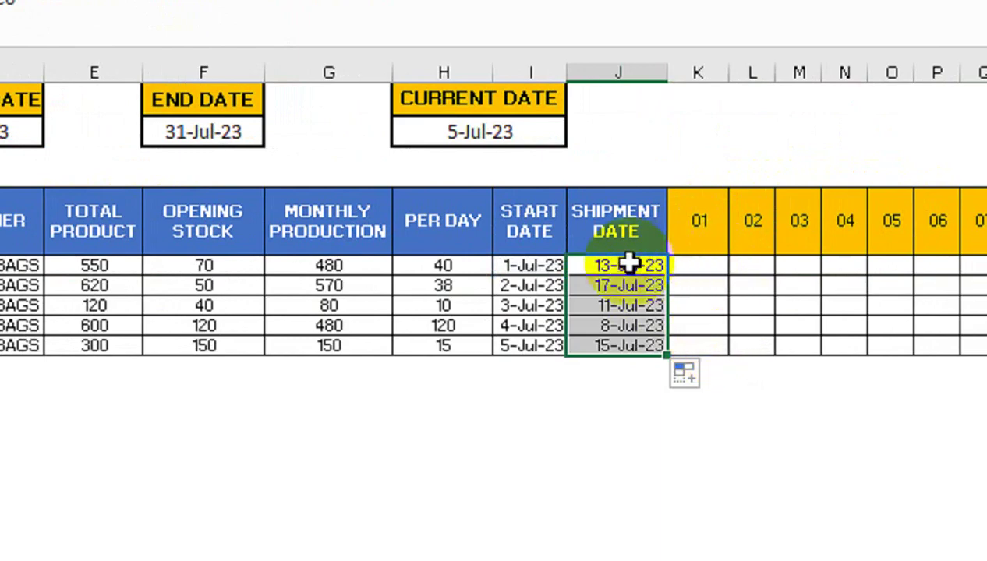
# - Select the daily cells of all five order rows, starting at K6, and begin a new formula-based conditional formatting rule
pyautogui.moveTo(696, 265); pyautogui.dragTo(986, 293)
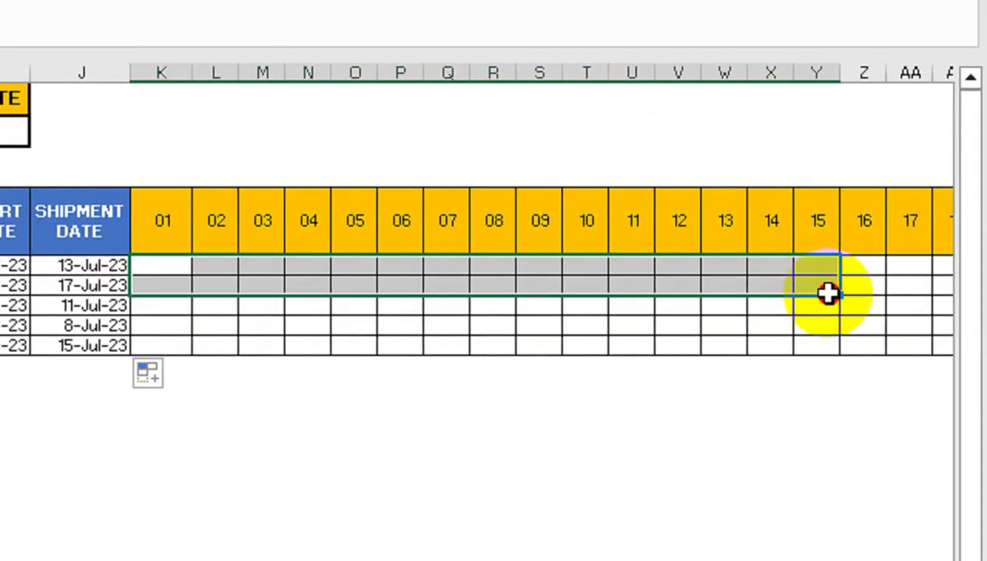
pyautogui.moveTo(152, 266); pyautogui.dragTo(608, 292)
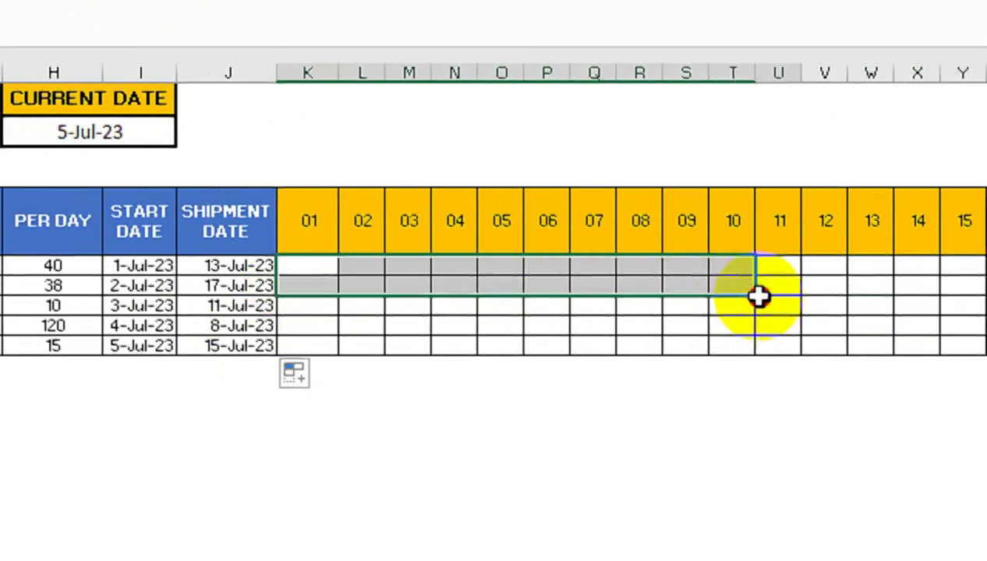
pyautogui.moveTo(758, 296); pyautogui.dragTo(834, 348)
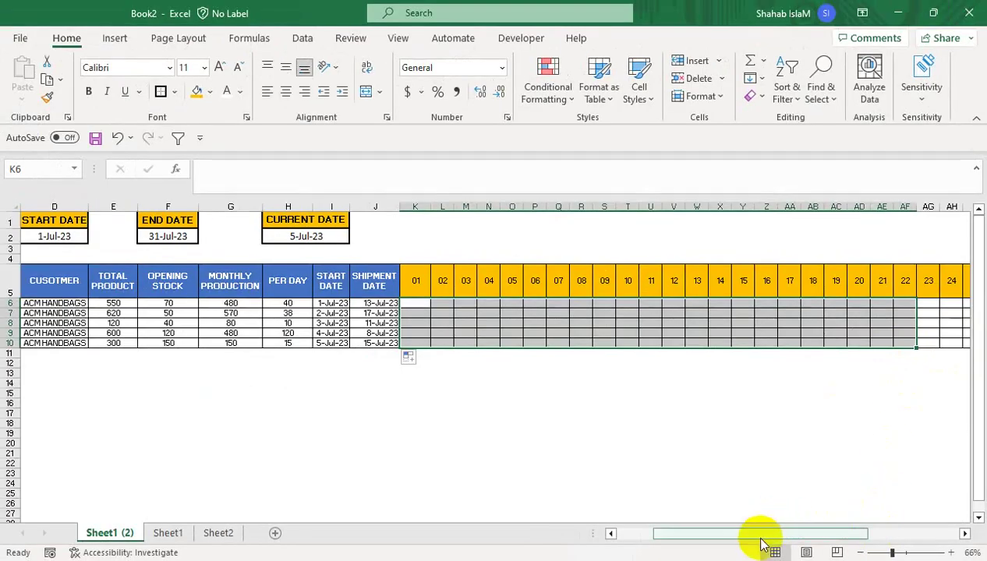
pyautogui.moveTo(754, 534); pyautogui.dragTo(711, 530)
pyautogui.click(548, 78)
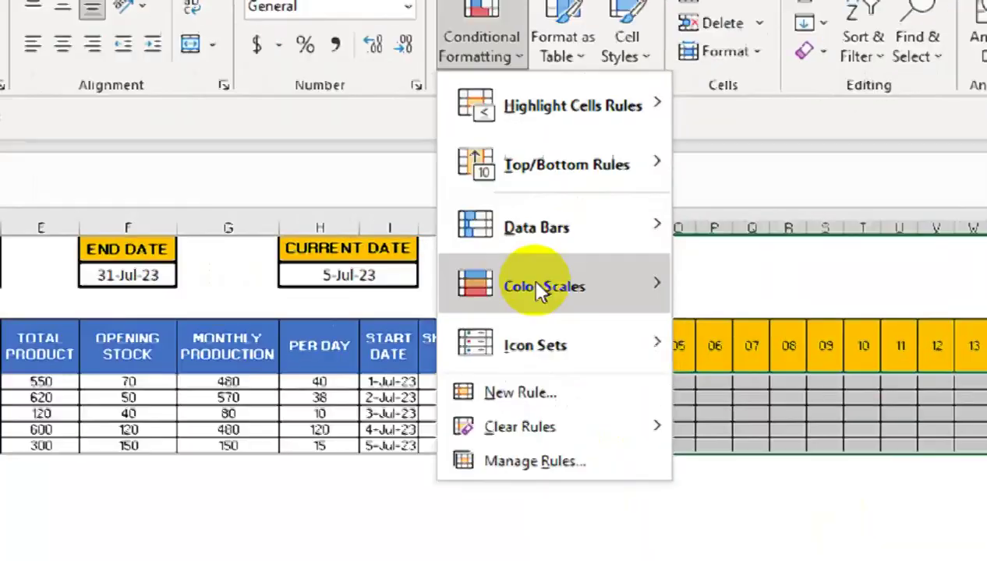
pyautogui.click(573, 307)
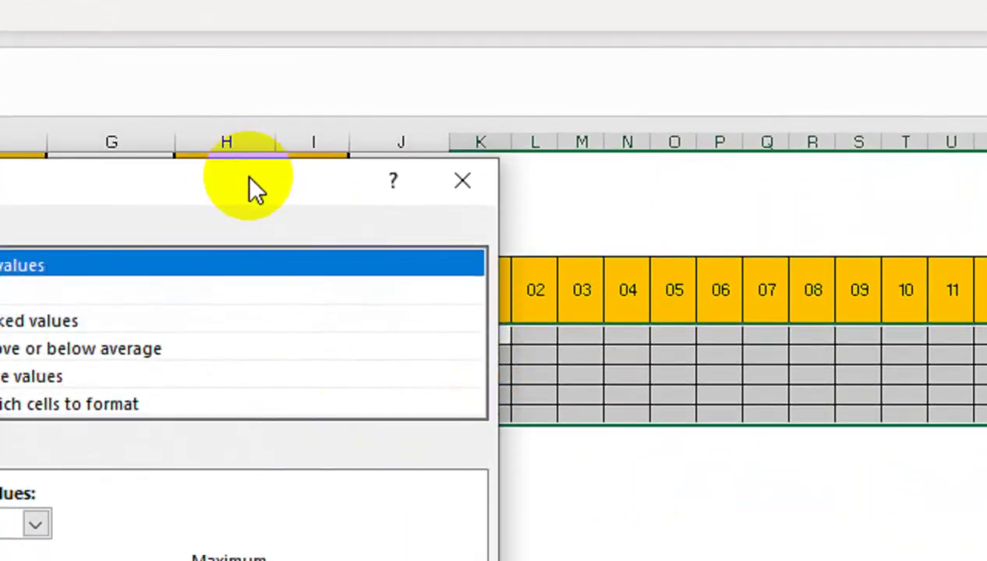
pyautogui.moveTo(252, 248); pyautogui.dragTo(895, 263)
pyautogui.click(283, 369)
# - Enter =$I6=K$5 as the rule formula so each order's start date is matched against the daily header dates
pyautogui.click(307, 414)
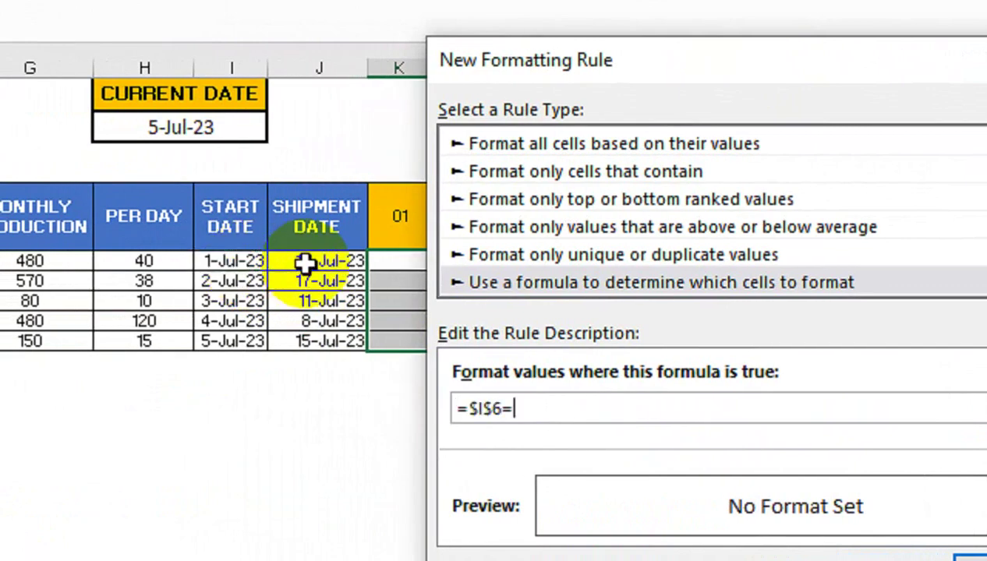
pyautogui.click(399, 218)
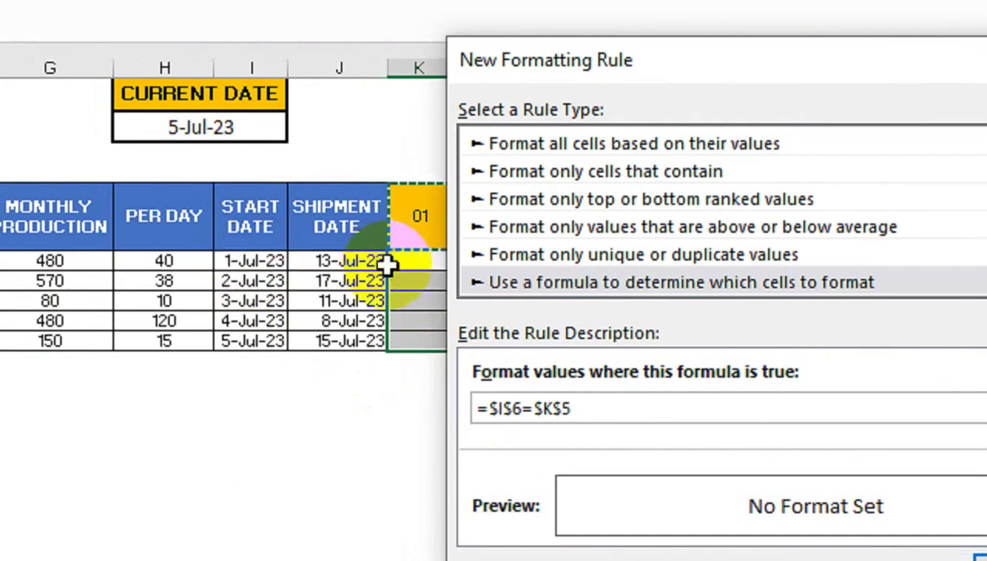
pyautogui.click(507, 410)
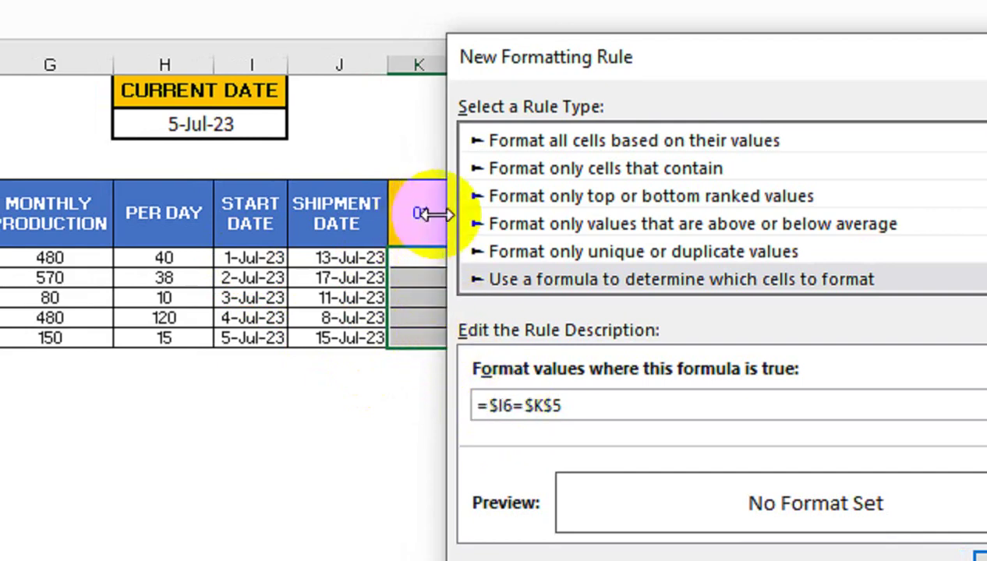
pyautogui.click(534, 405)
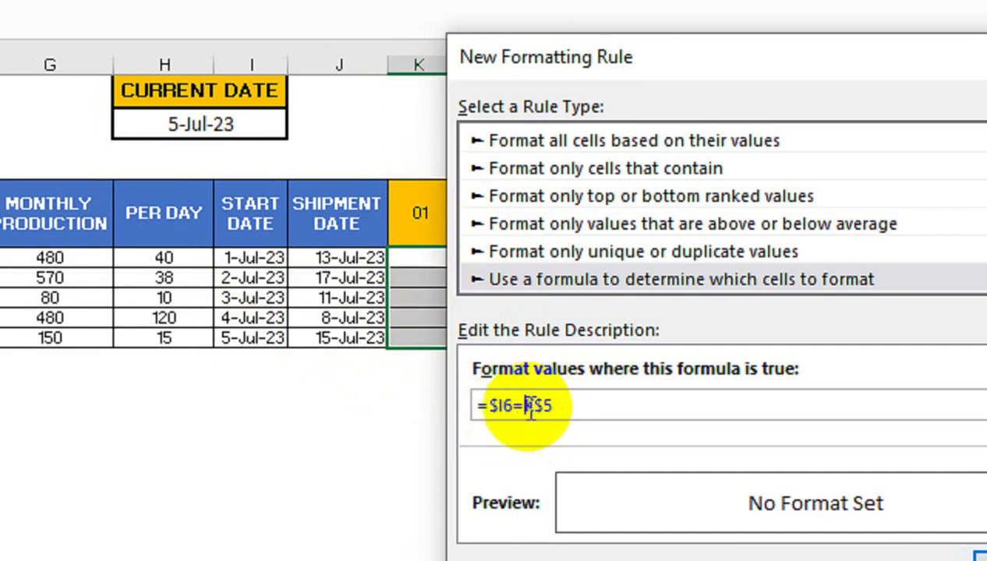
pyautogui.press('BackSpace')
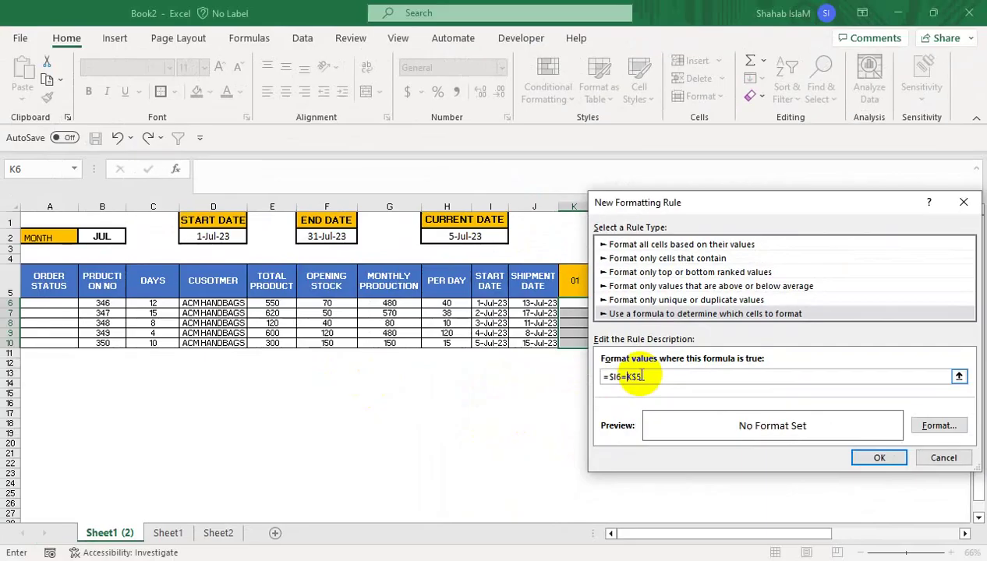
# - Give the start date rule a yellow fill and a bold font, and apply it to the daily cells
pyautogui.click(938, 426)
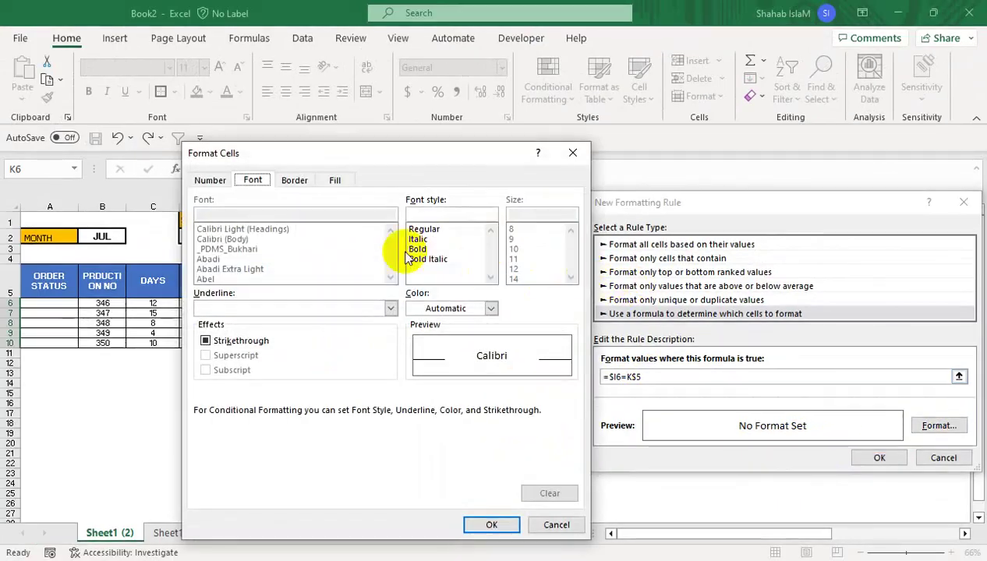
pyautogui.click(337, 181)
pyautogui.click(250, 331)
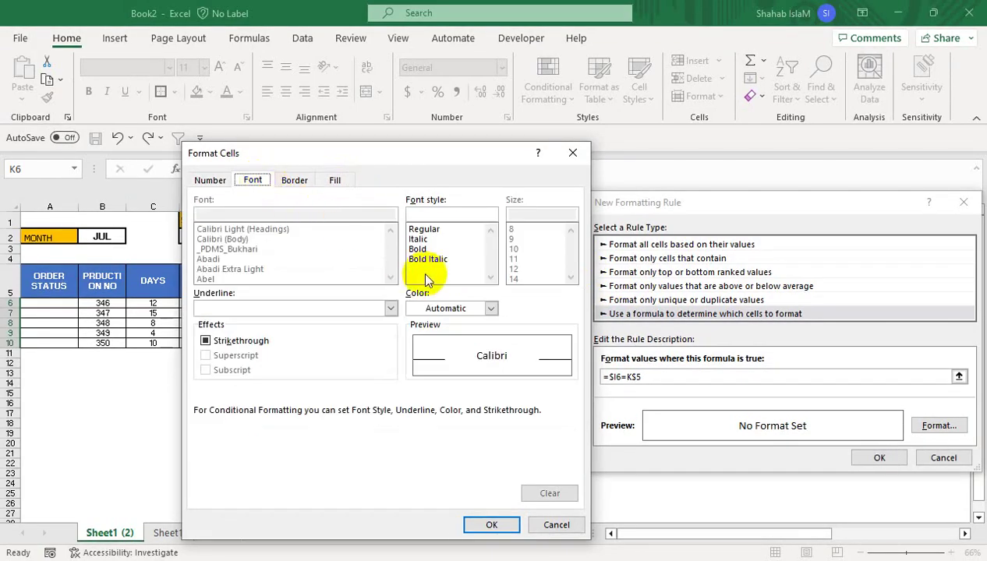
pyautogui.click(420, 249)
pyautogui.click(467, 308)
pyautogui.click(413, 371)
pyautogui.click(491, 525)
pyautogui.click(877, 460)
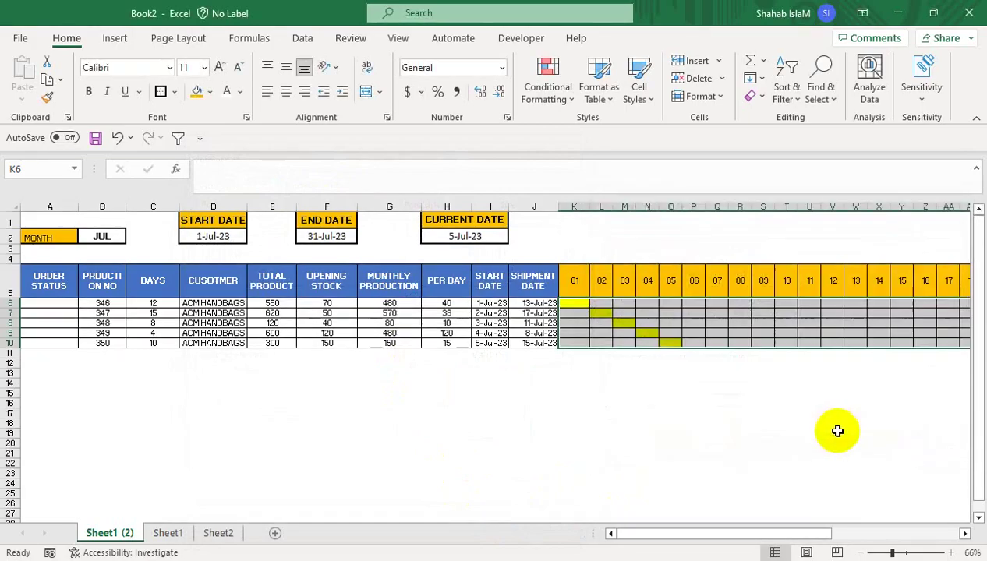
pyautogui.click(602, 310)
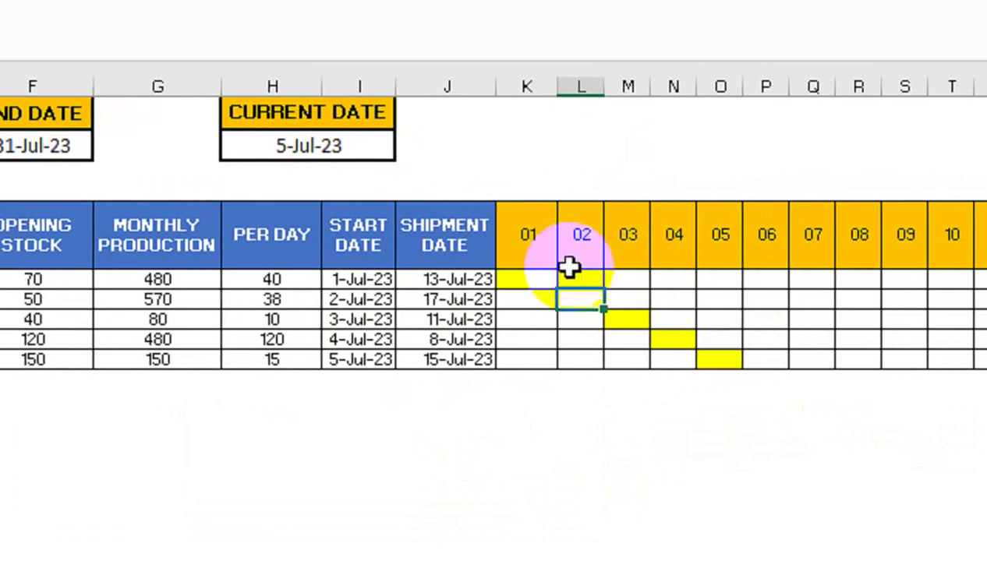
# - Reselect the daily cells from K6 through row 10 and begin a second formula-based conditional formatting rule
pyautogui.moveTo(560, 278); pyautogui.dragTo(880, 369)
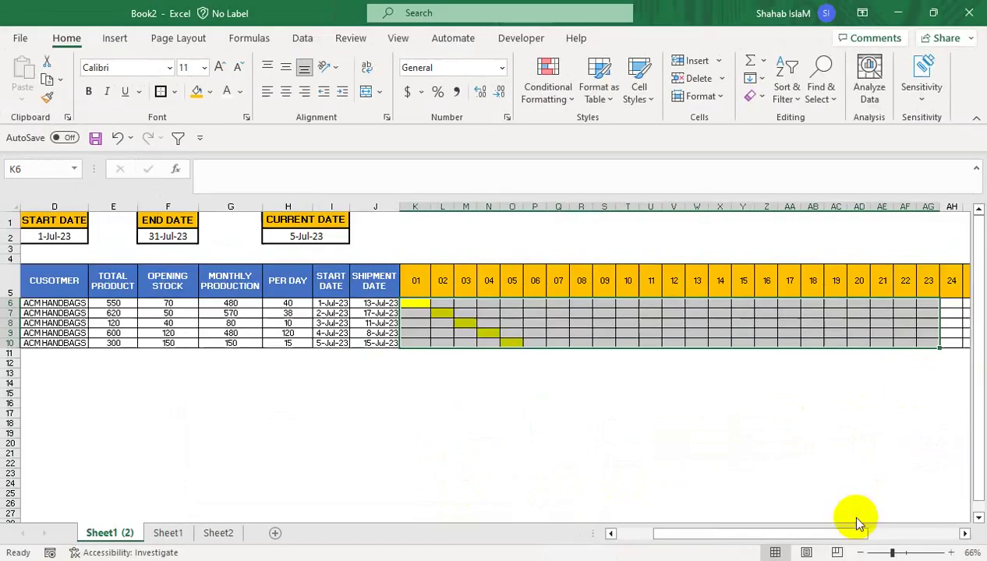
pyautogui.moveTo(718, 537); pyautogui.dragTo(721, 540)
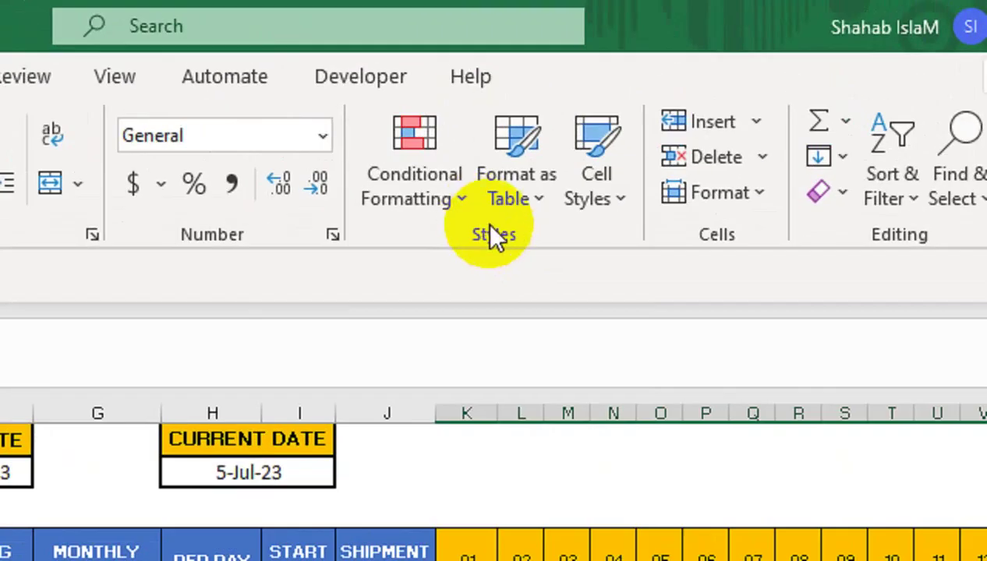
pyautogui.click(563, 92)
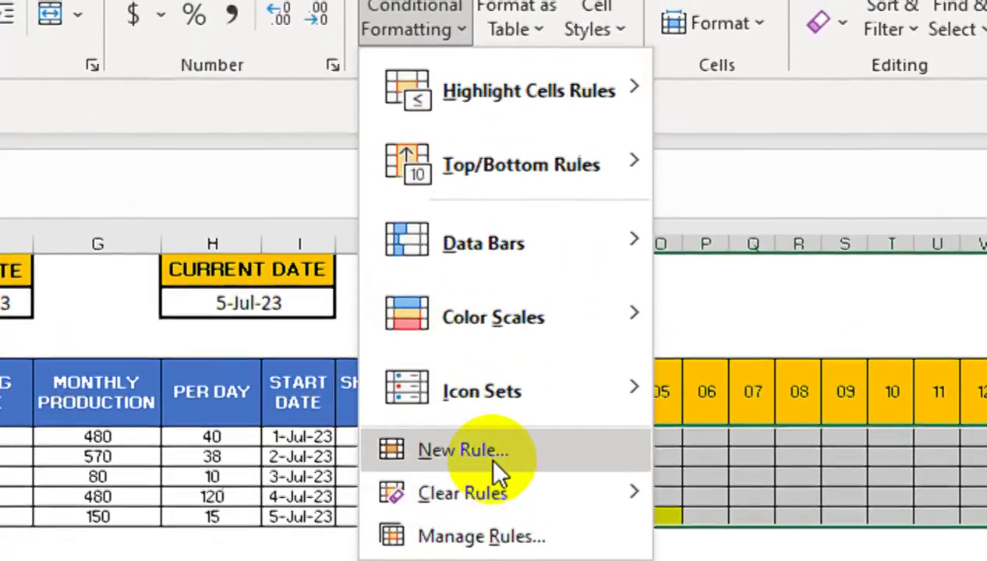
pyautogui.click(494, 465)
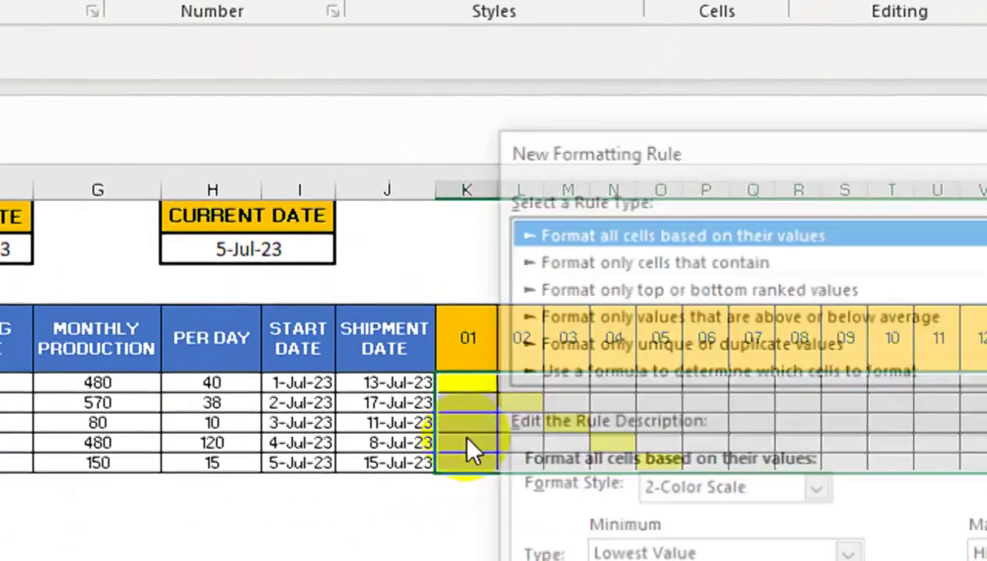
pyautogui.click(599, 317)
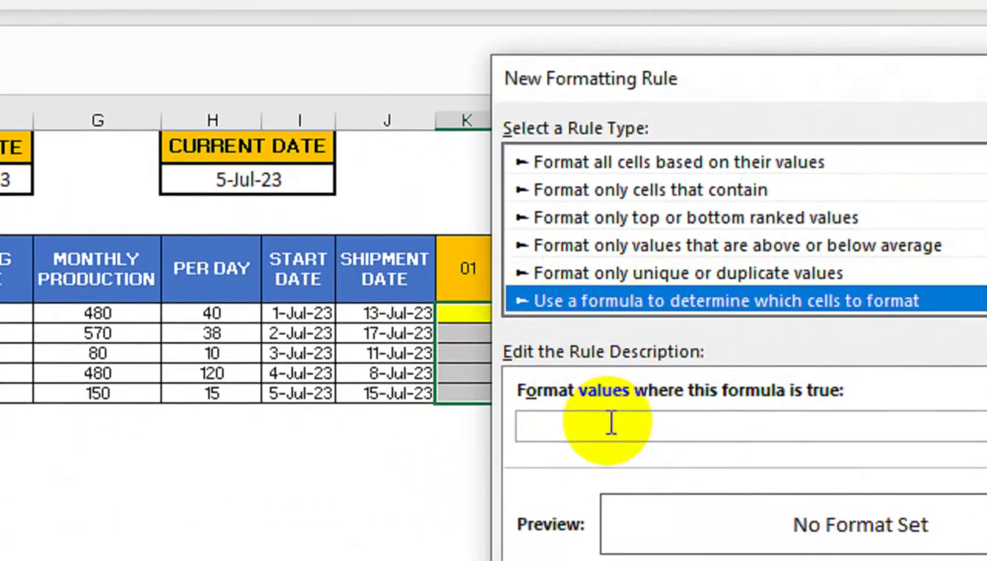
# - Enter =K$5=$J6 as the rule formula so the daily header dates are matched against each order's shipment date
pyautogui.click(611, 444)
pyautogui.click(458, 289)
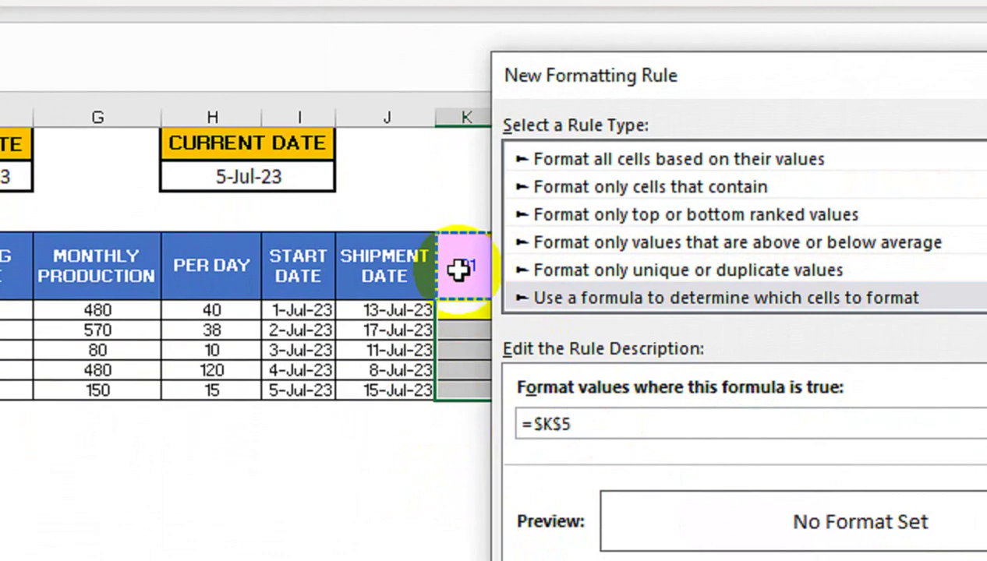
pyautogui.write('=')
pyautogui.click(408, 310)
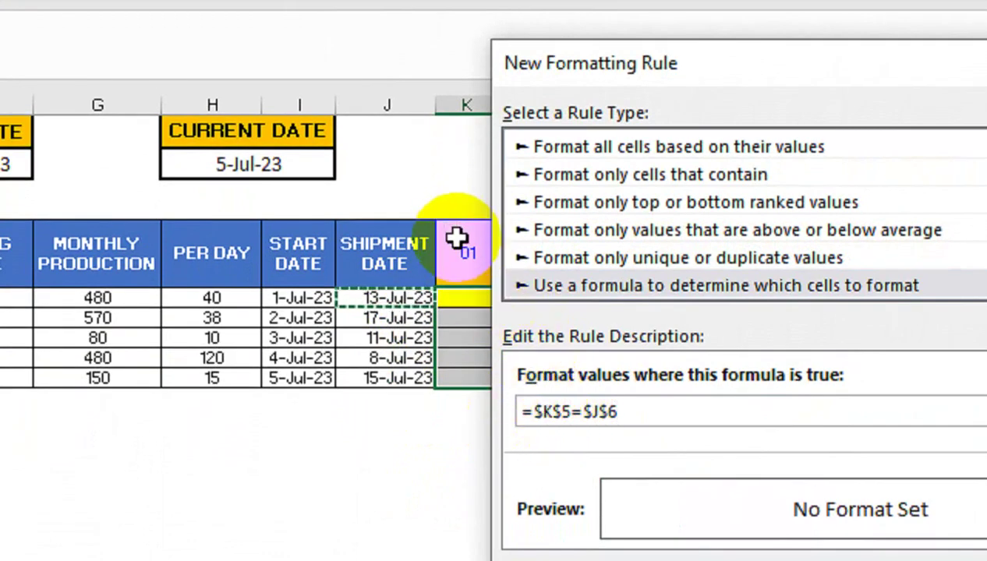
pyautogui.click(545, 412)
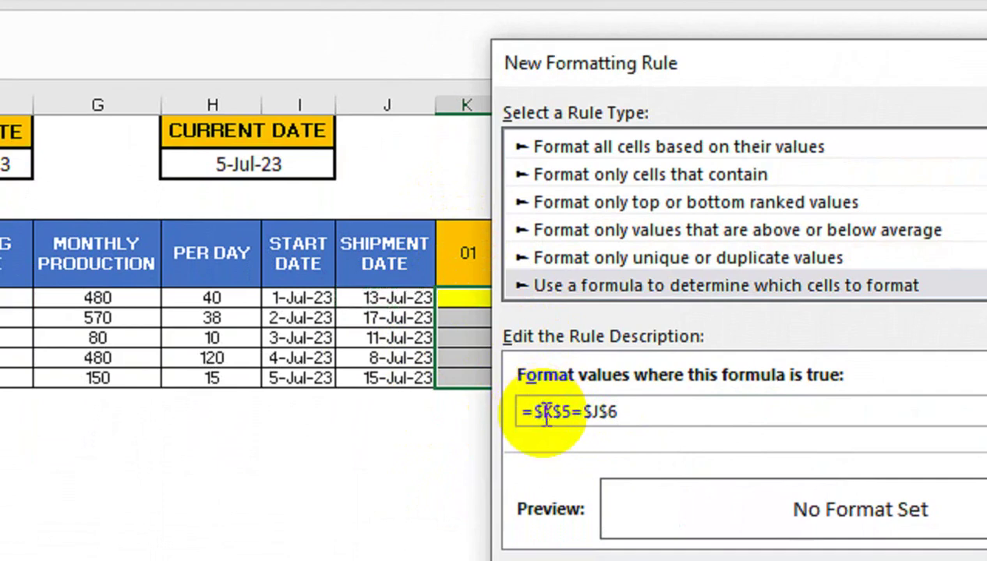
pyautogui.press('BackSpace')
pyautogui.click(579, 413)
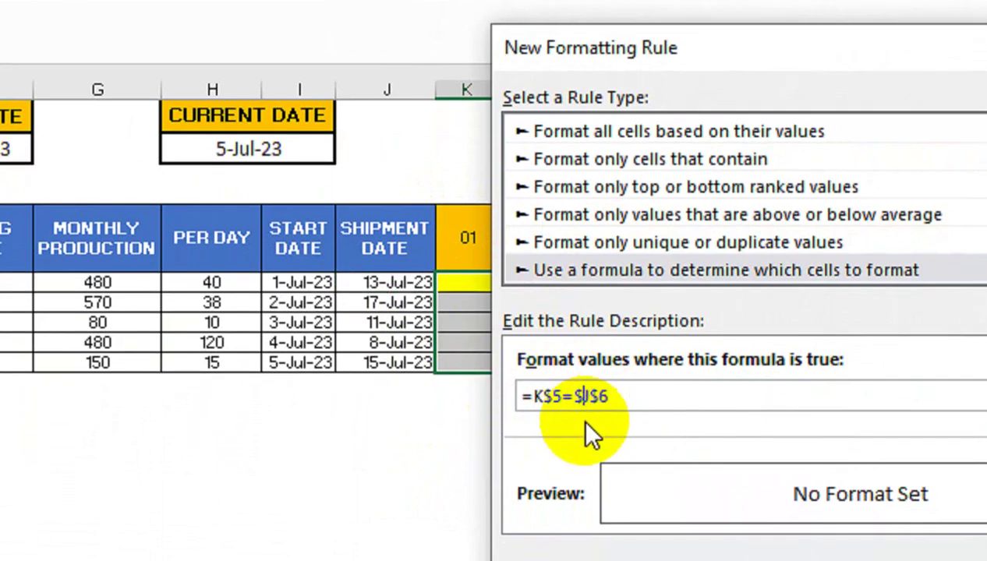
pyautogui.click(597, 401)
pyautogui.press('BackSpace')
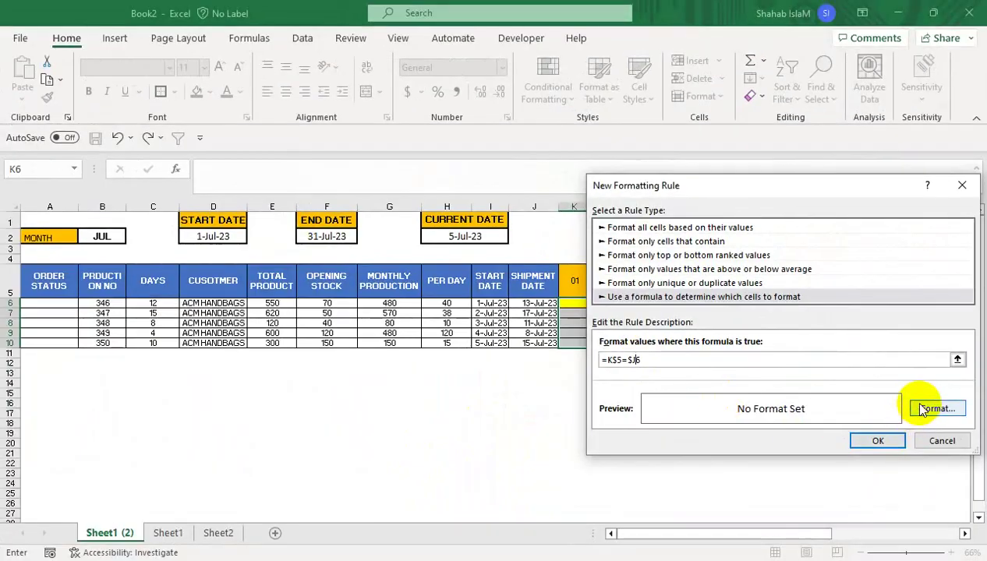
# - Give the shipment date rule a dark red fill and a bold white font, and apply it to the daily cells
pyautogui.click(986, 494)
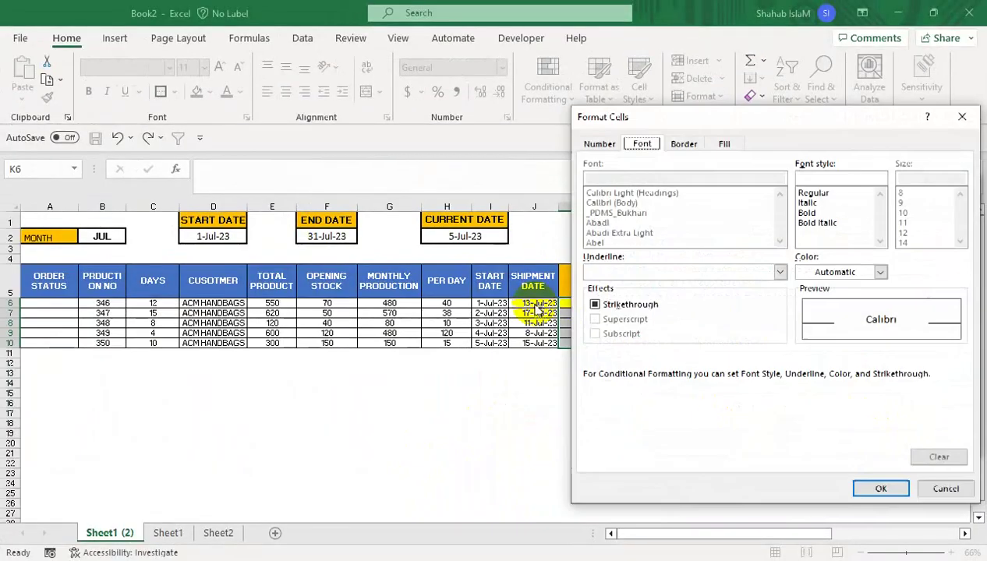
pyautogui.click(725, 145)
pyautogui.click(598, 296)
pyautogui.click(640, 143)
pyautogui.click(858, 213)
pyautogui.click(836, 269)
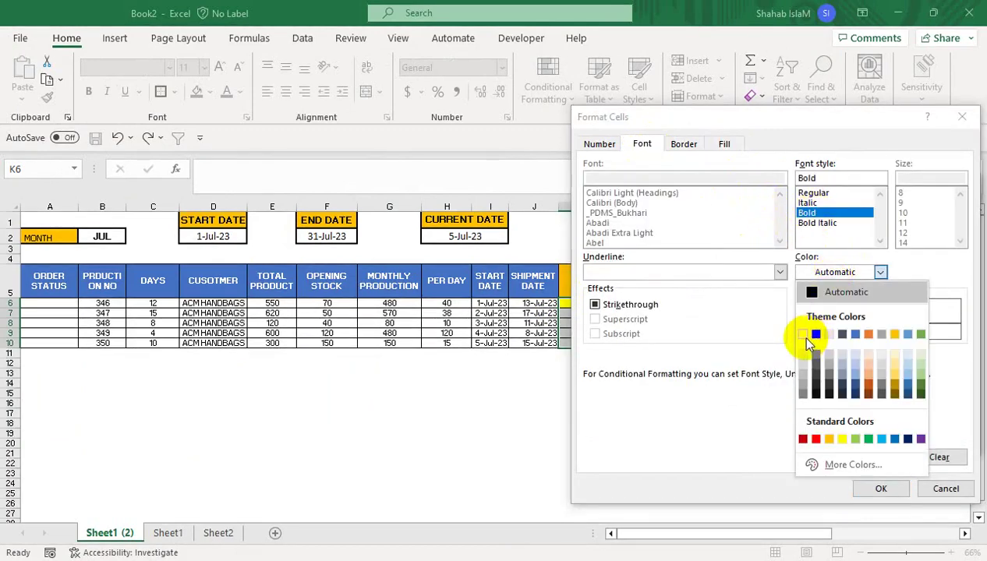
pyautogui.click(811, 334)
pyautogui.click(858, 487)
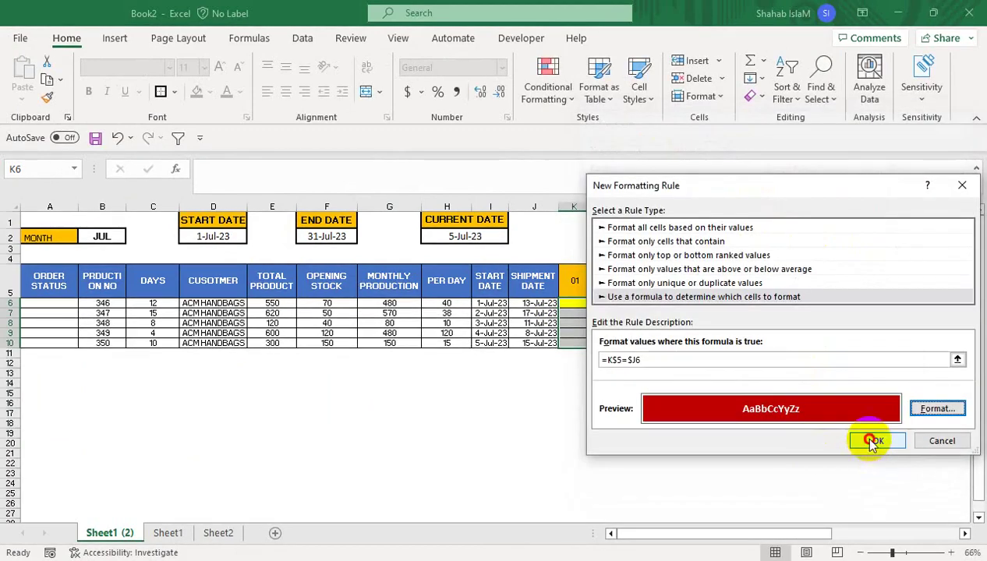
pyautogui.click(875, 441)
pyautogui.click(836, 310)
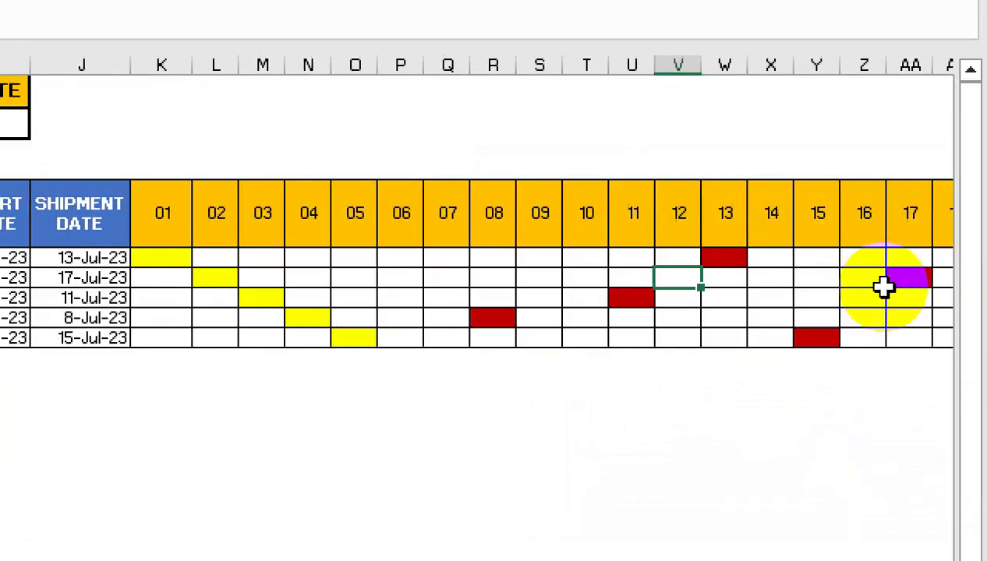
# - Enter a daily production of 40 for days 01 through 06 of the first order, in cells K6 to P6
pyautogui.click(152, 261)
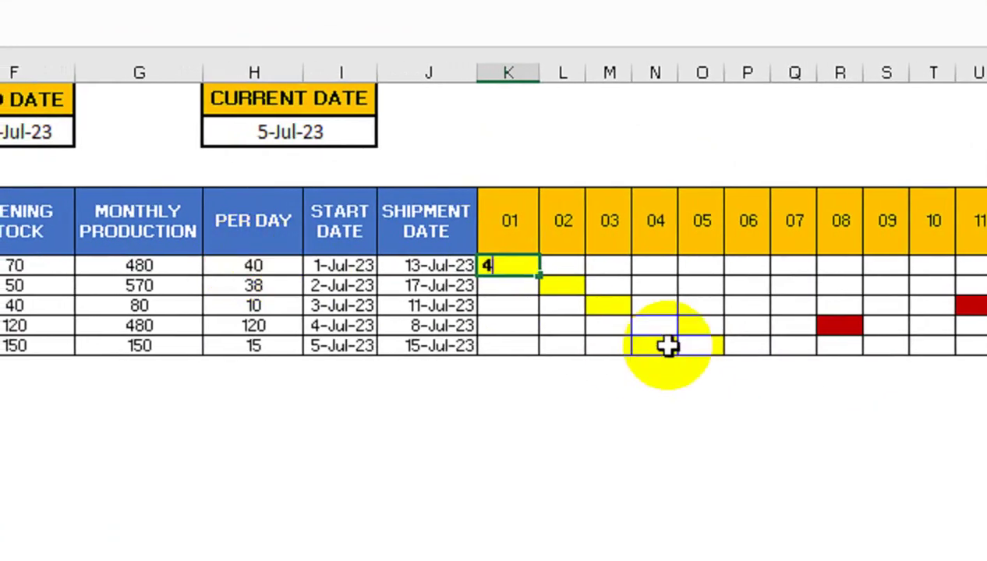
pyautogui.press('Tab')
pyautogui.write('40')
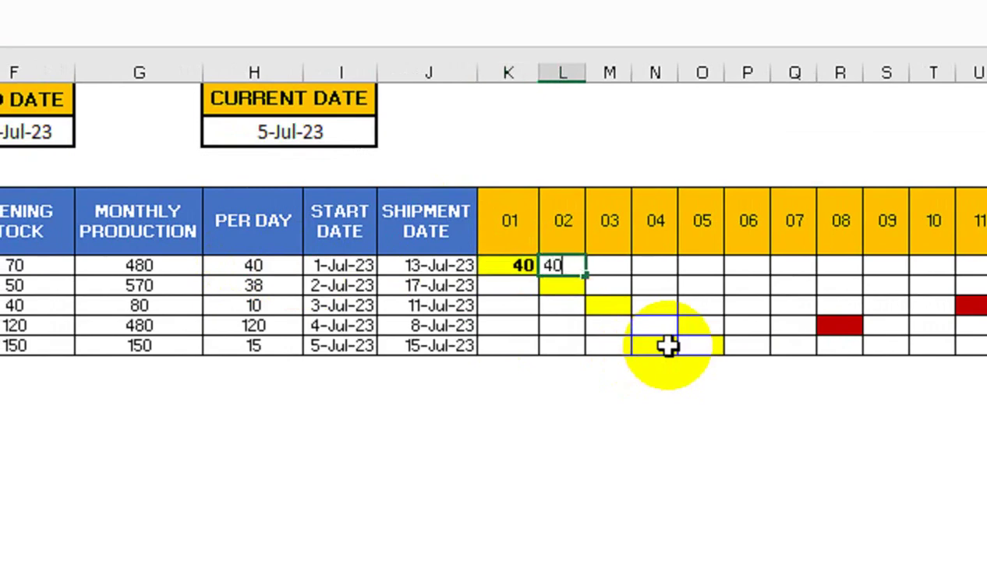
pyautogui.press('Tab')
pyautogui.write('40')
pyautogui.press('Tab')
pyautogui.write('40')
pyautogui.press('Tab')
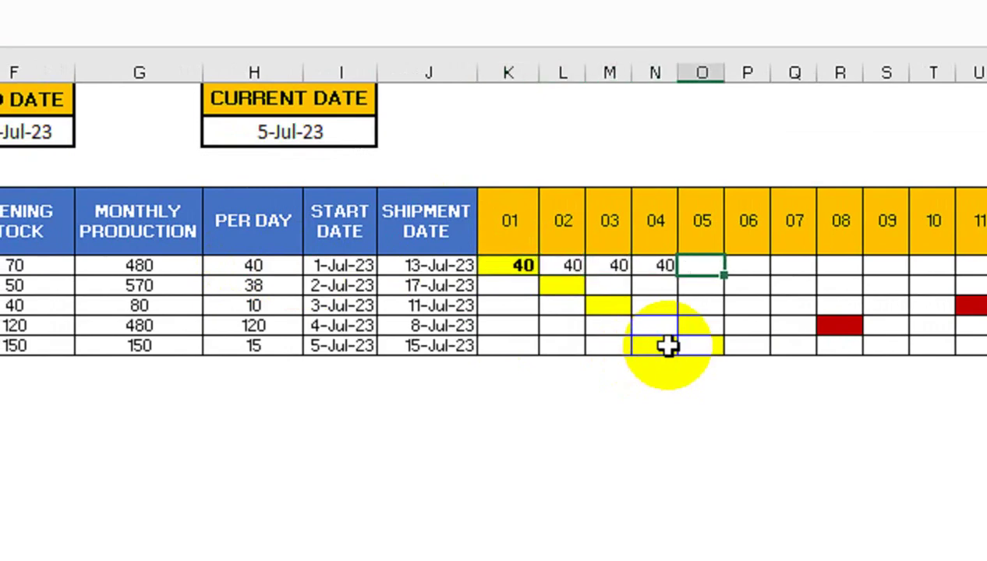
pyautogui.write('40')
pyautogui.press('Tab')
pyautogui.write('40')
pyautogui.press('Tab')
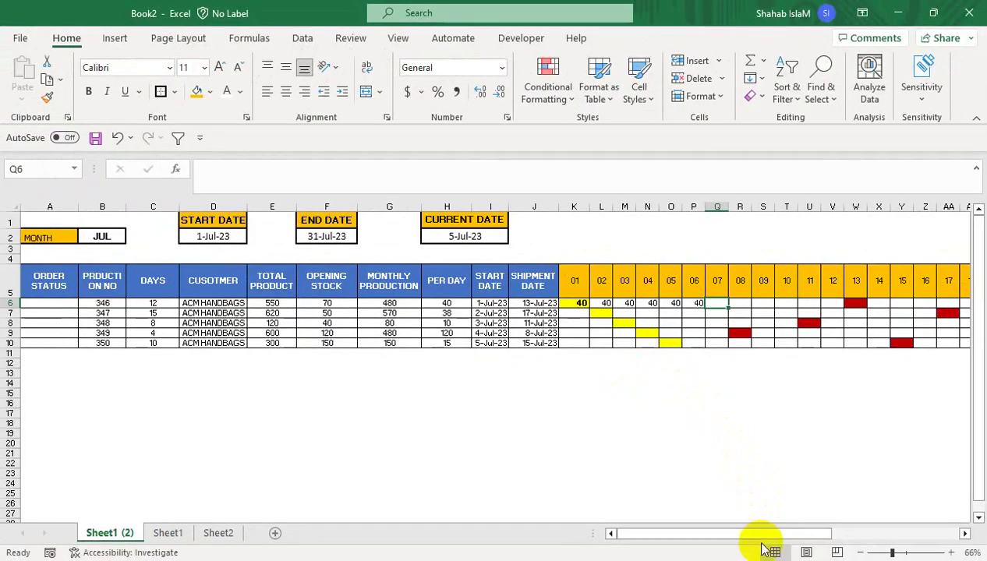
# - Check the first order's production totals, then enter 100 for day 07 and 90 for day 08 in row 6
pyautogui.moveTo(764, 534); pyautogui.dragTo(885, 536)
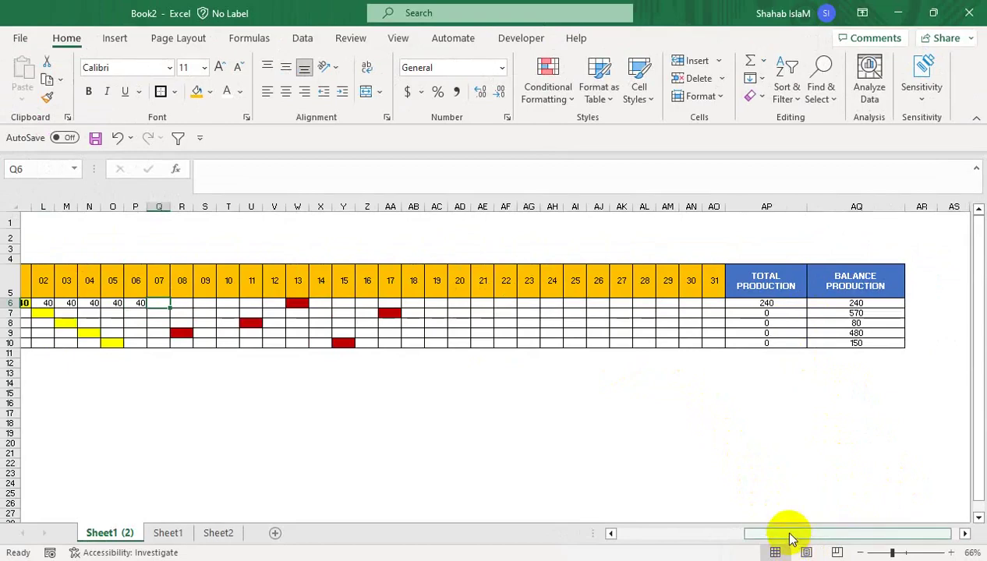
pyautogui.moveTo(789, 534); pyautogui.dragTo(718, 524)
pyautogui.moveTo(401, 303); pyautogui.dragTo(584, 306)
pyautogui.click(476, 303)
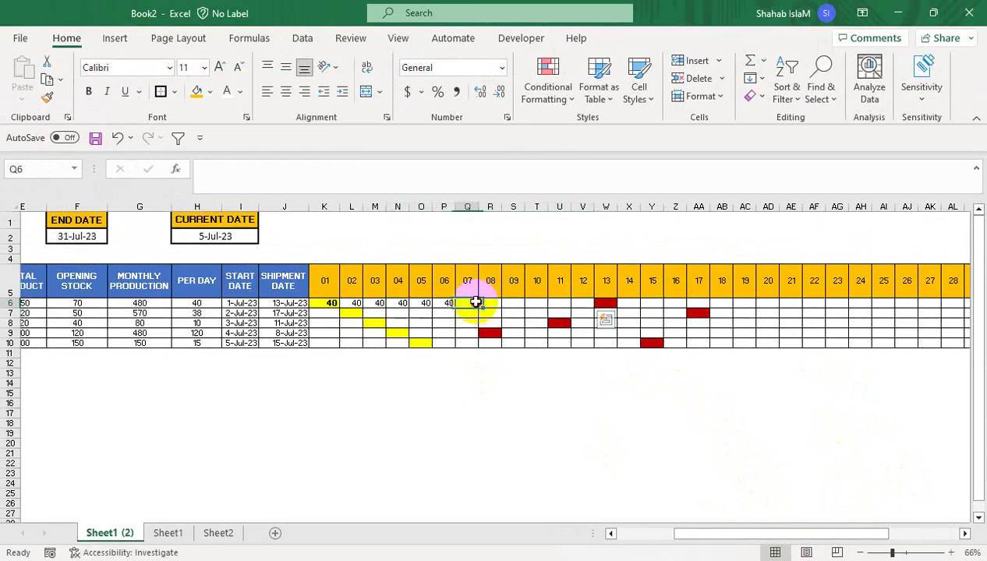
pyautogui.write('10')
pyautogui.press('Return')
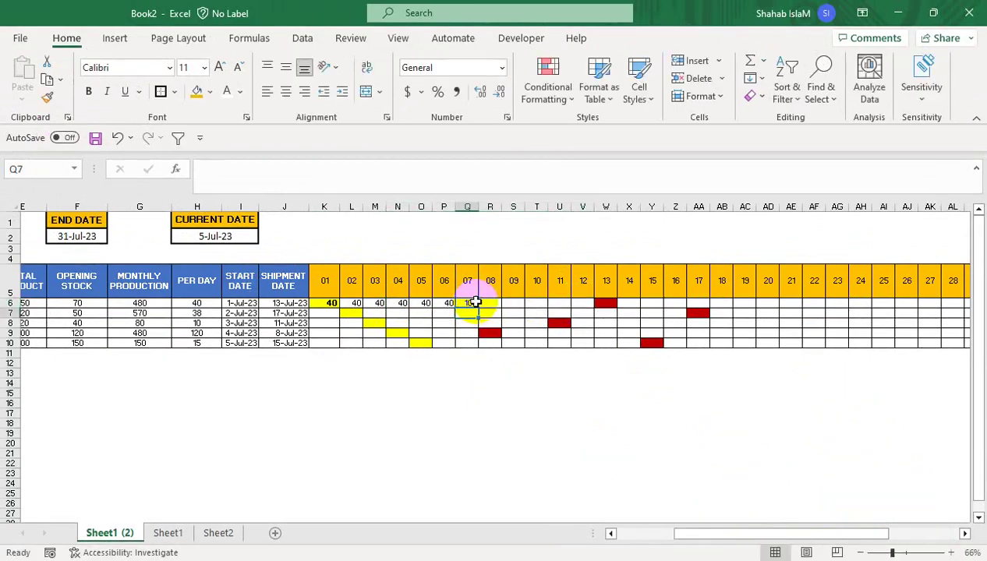
pyautogui.click(480, 303)
pyautogui.write('90')
pyautogui.press('Return')
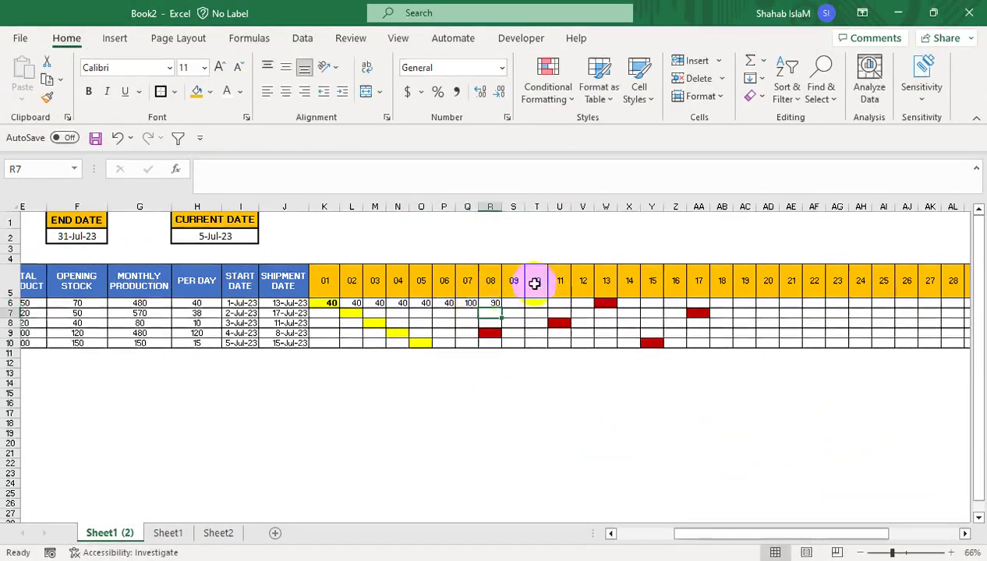
# - Check the first order's balance production and enter 50 for day 09 in S6
pyautogui.moveTo(809, 534); pyautogui.dragTo(878, 538)
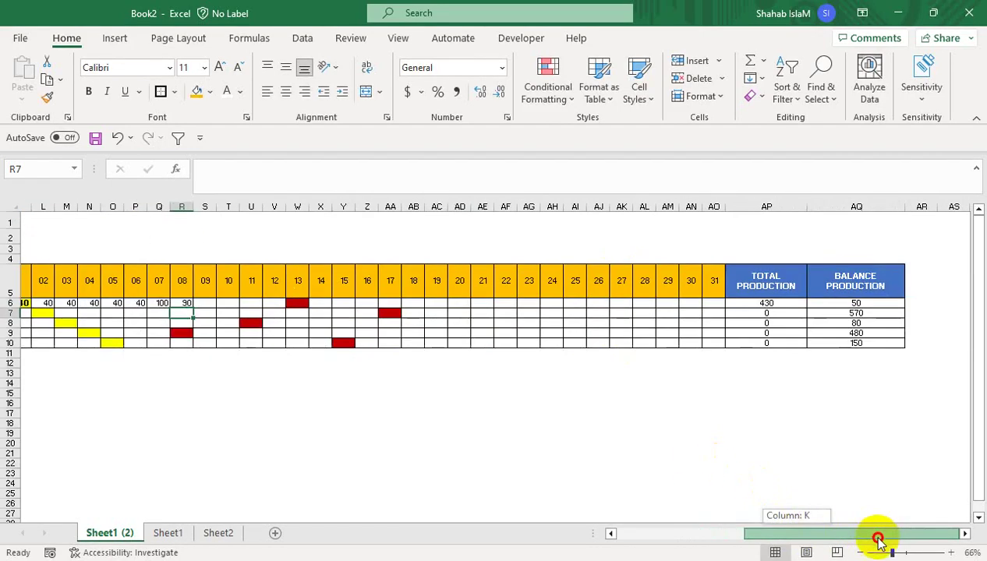
pyautogui.click(205, 303)
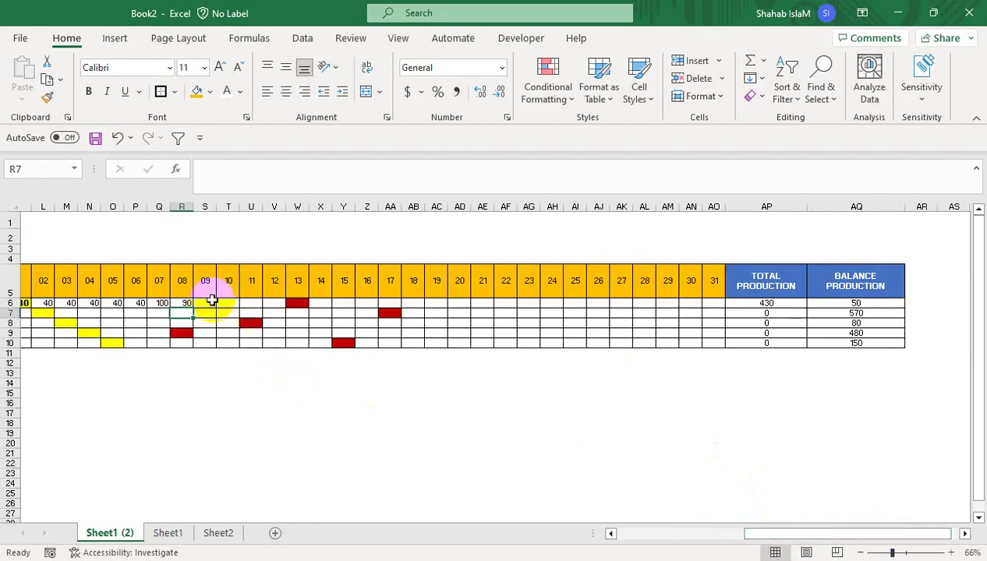
pyautogui.write('50')
pyautogui.press('Return')
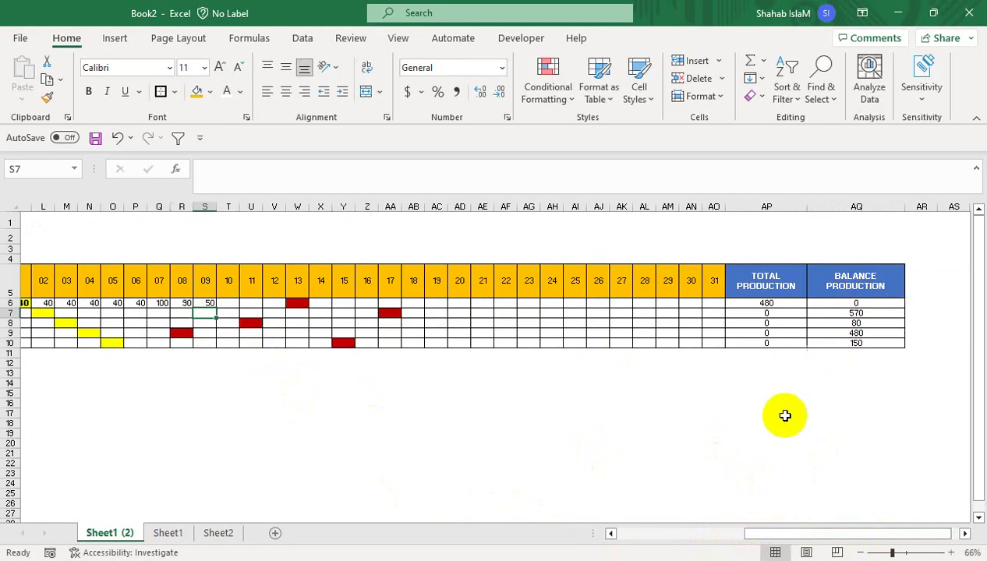
# - Begin the order status formula in A6 with =IF(AQ6=0,"DONE" to mark orders with no balance production
pyautogui.moveTo(764, 533); pyautogui.dragTo(633, 535)
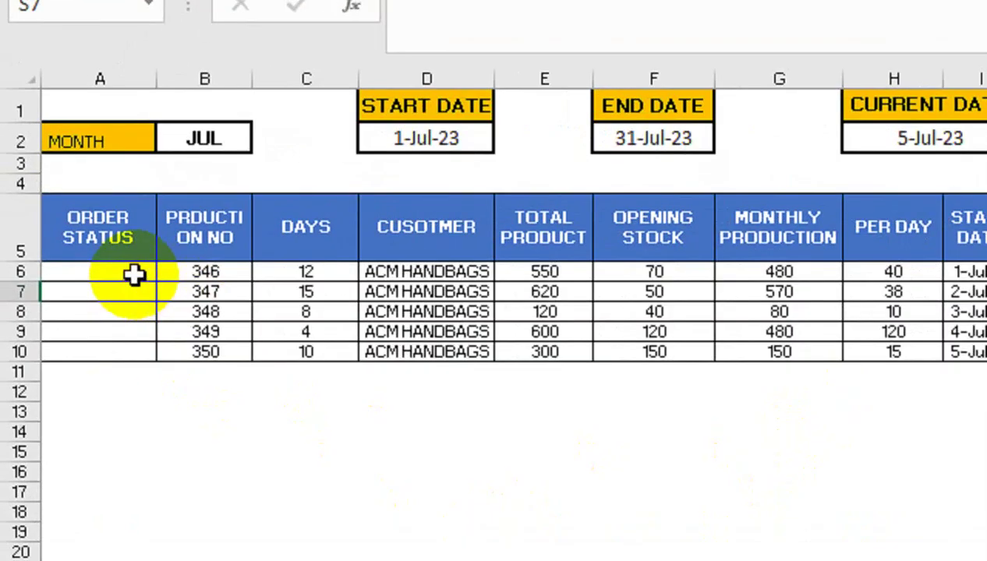
pyautogui.click(134, 274)
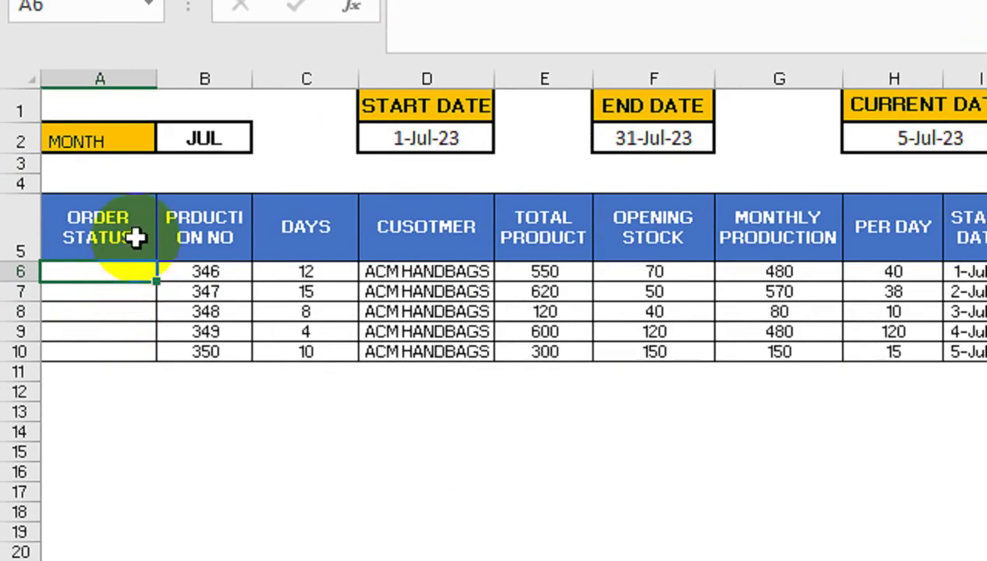
pyautogui.write('=IF(')
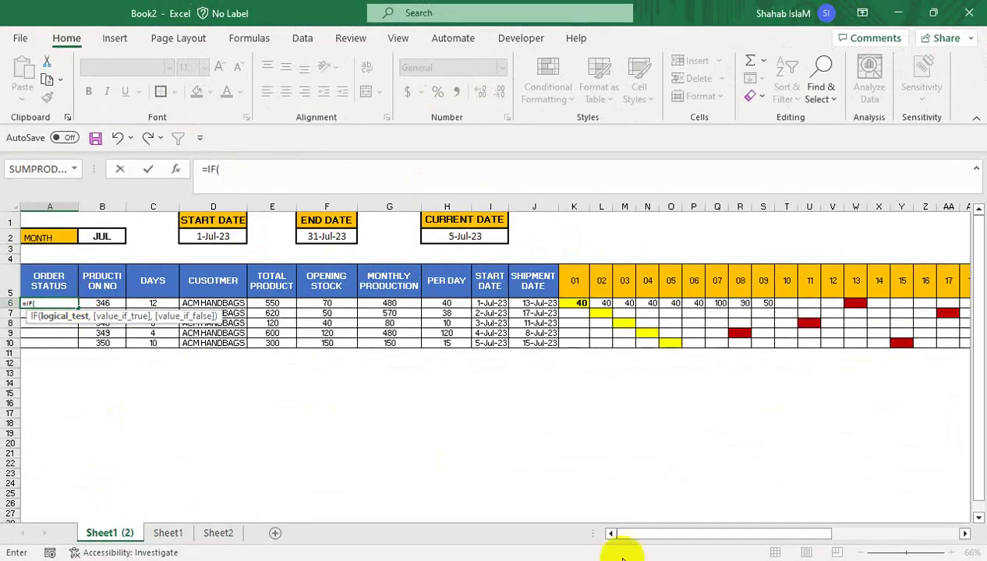
pyautogui.moveTo(706, 534); pyautogui.dragTo(833, 524)
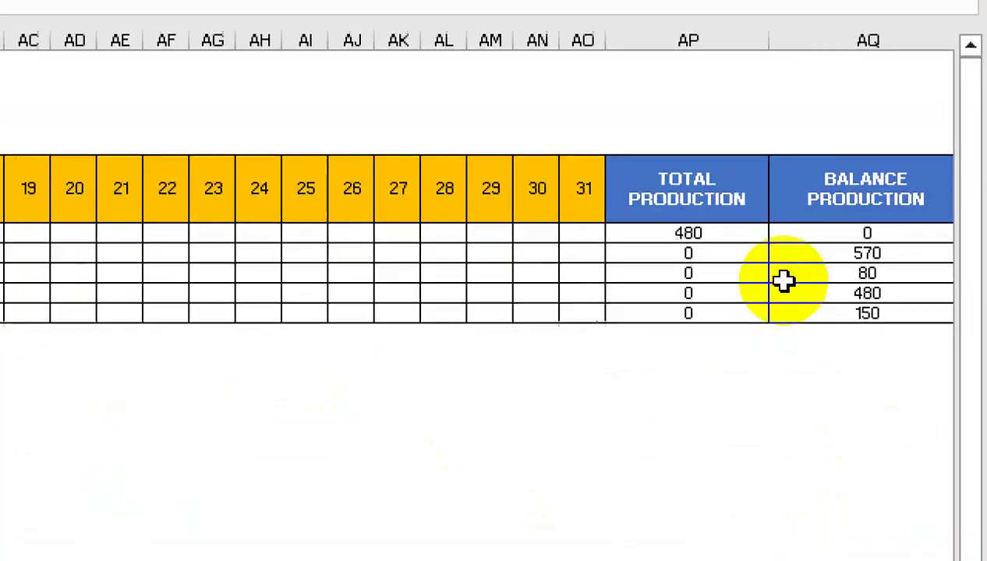
pyautogui.click(826, 234)
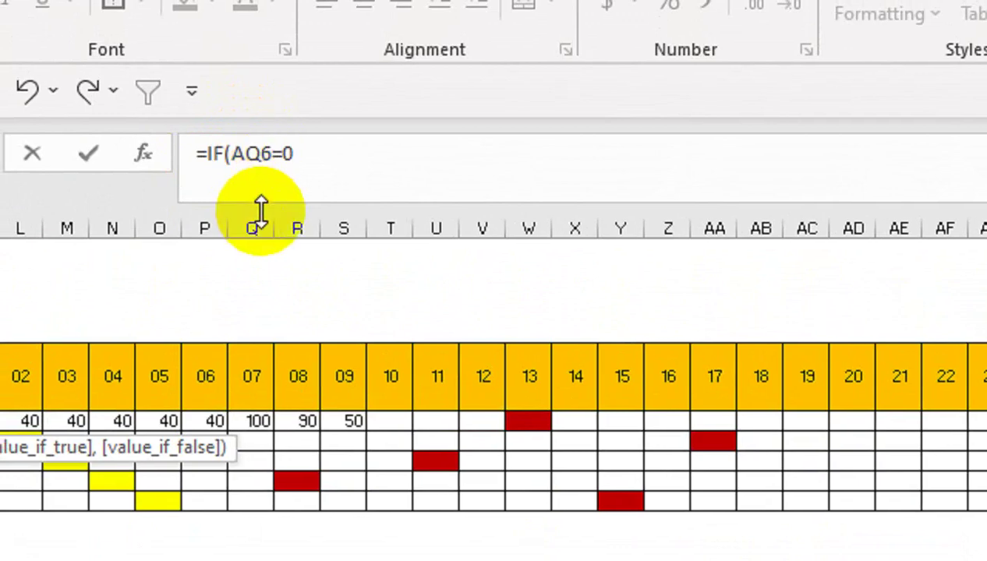
pyautogui.write(',"DONE')
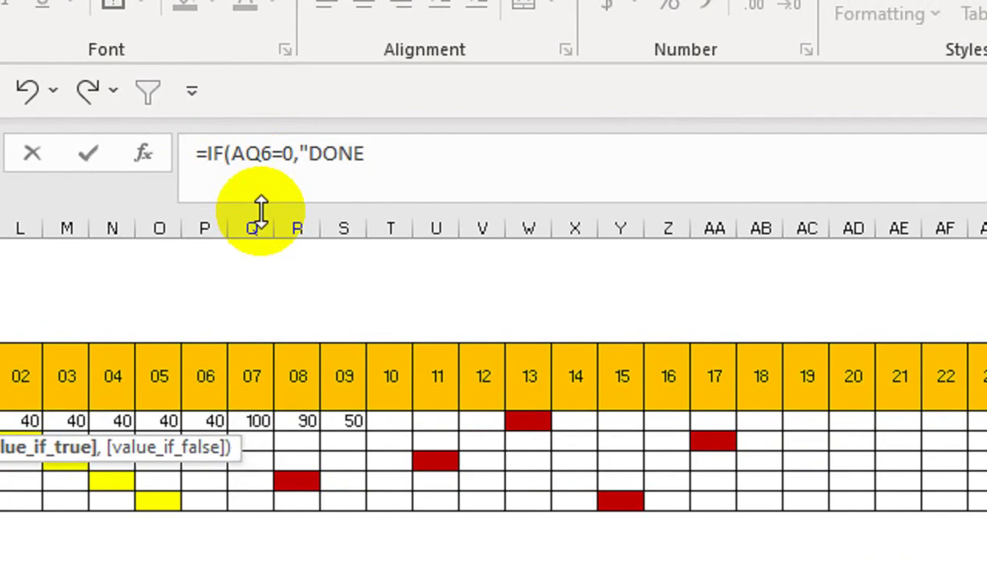
# - Extend the order status formula with a nested IF(AQ6<AP6,"IN PROGRESS", comparing balance production with total production
pyautogui.write('",IF(')
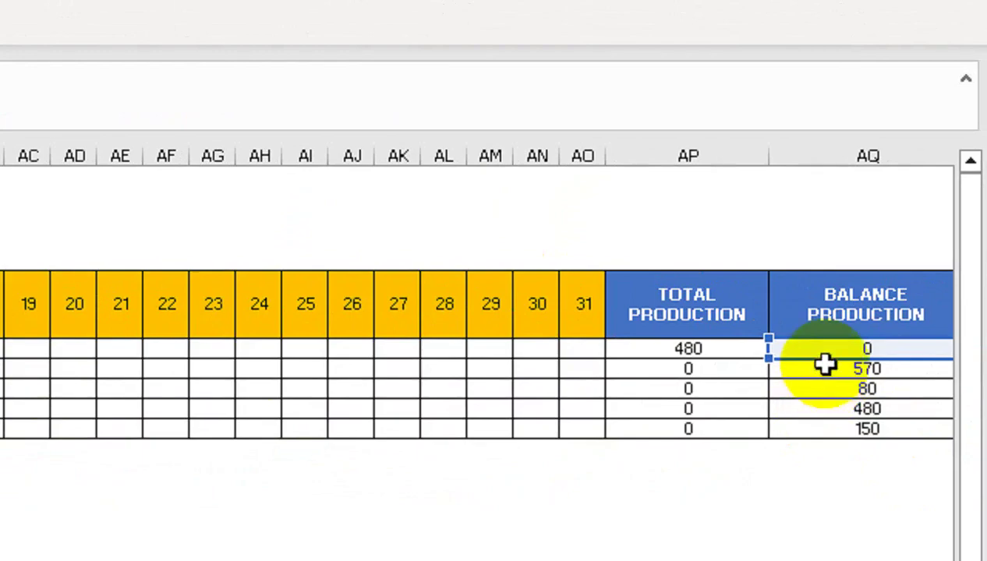
pyautogui.click(830, 348)
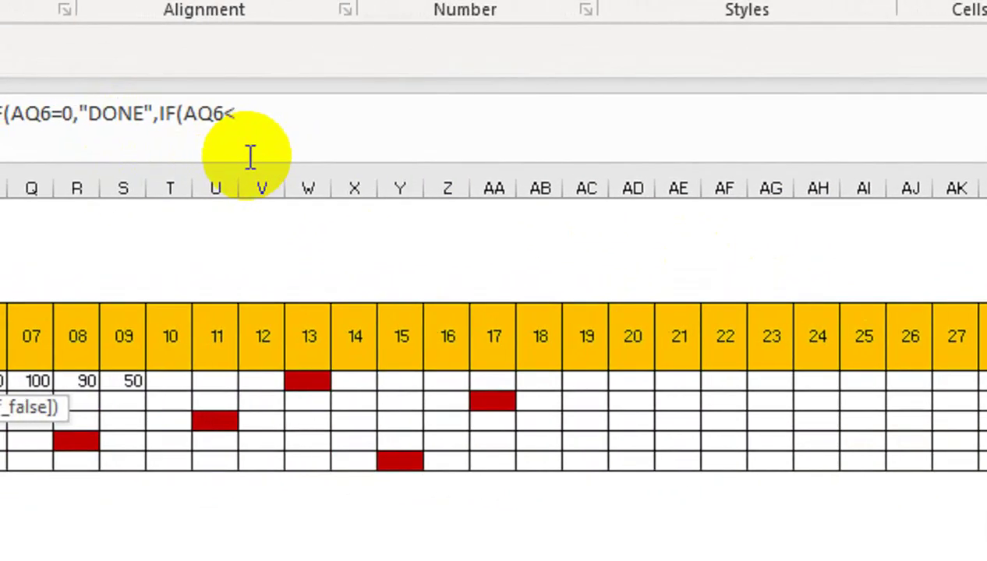
pyautogui.click(750, 387)
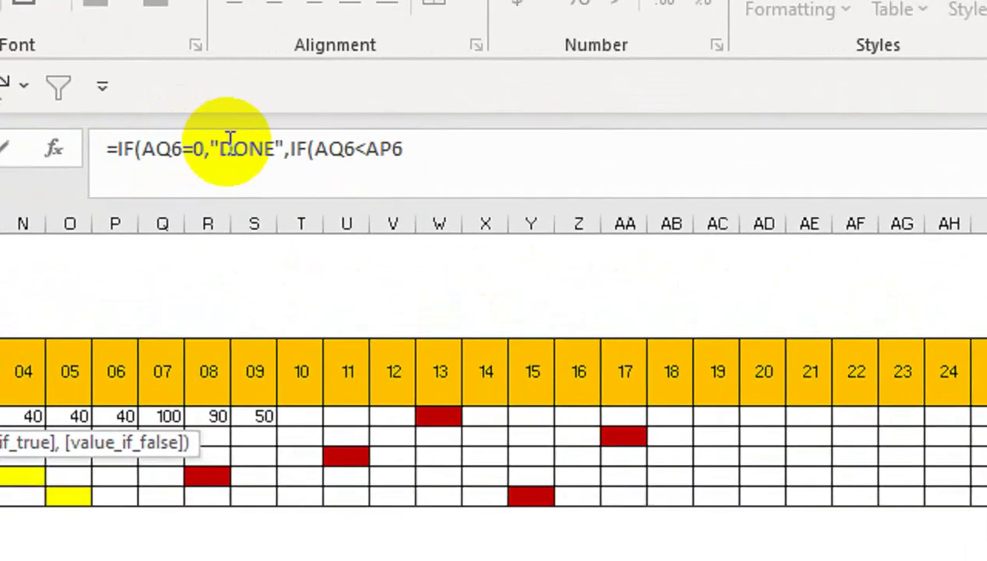
pyautogui.write(',"IN PROGRESS')
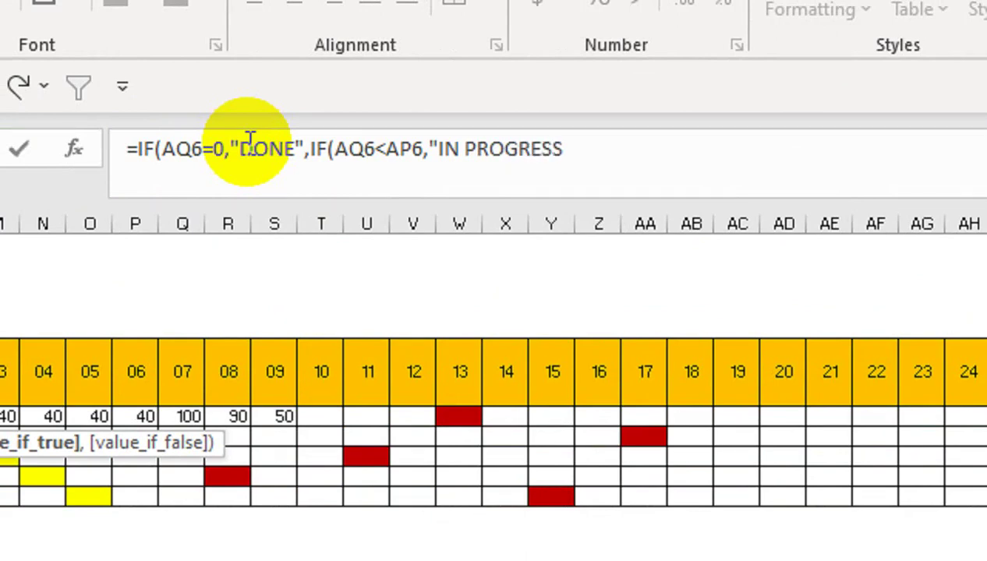
pyautogui.write('",')
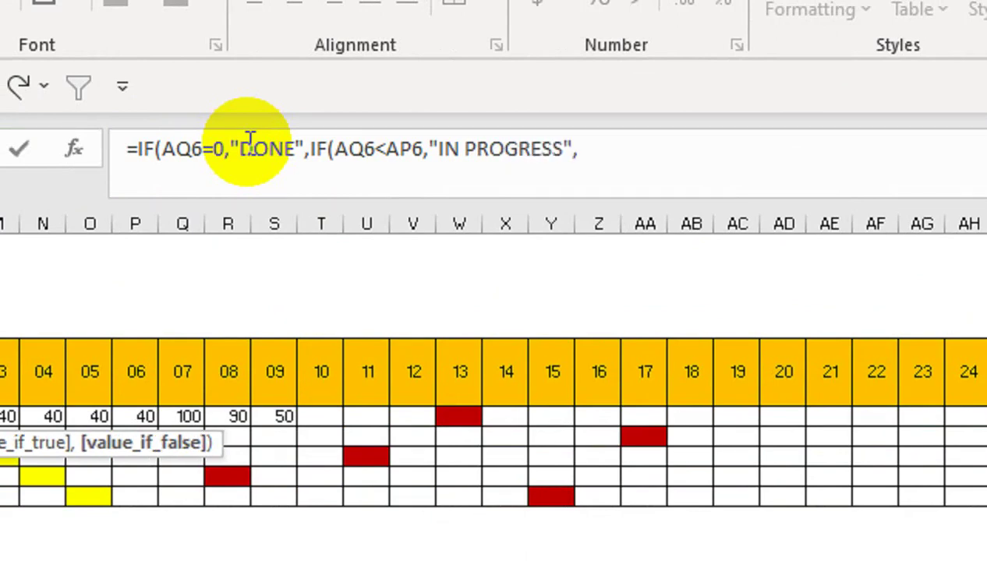
# - Add a third nested condition, IF(AQ6=G6,"STOPED", comparing balance production with monthly production
pyautogui.write('IF(')
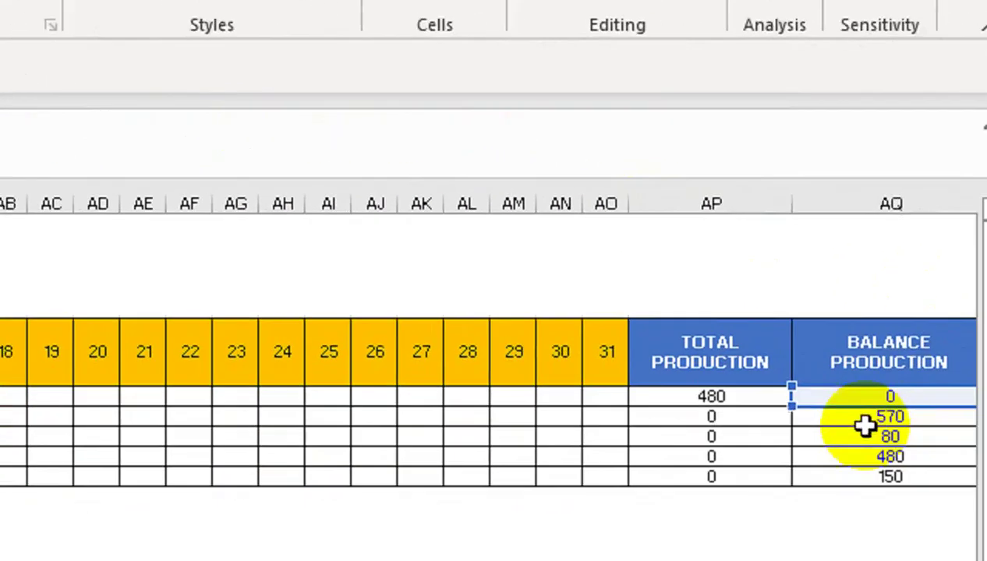
pyautogui.click(850, 363)
pyautogui.press('Down')
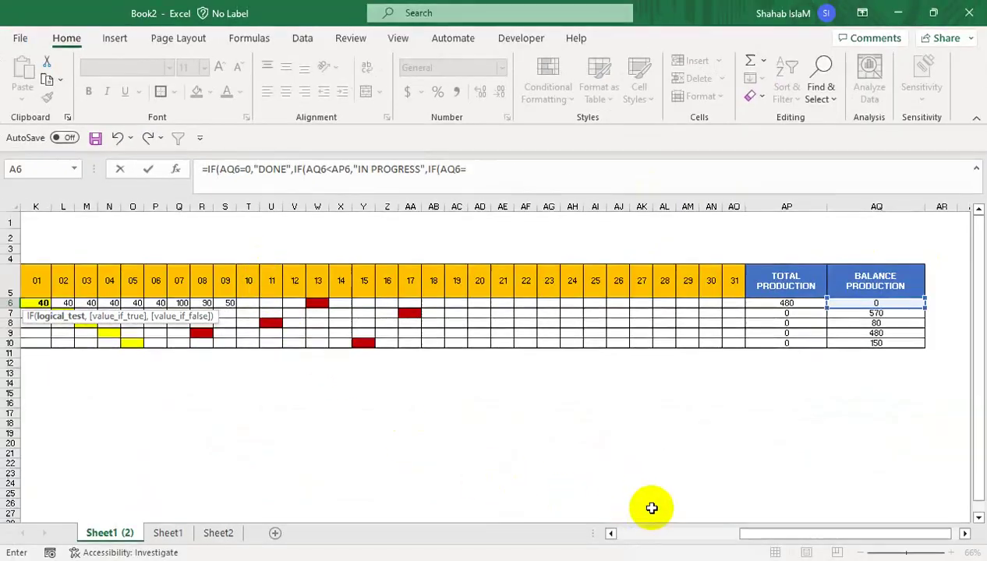
pyautogui.moveTo(764, 534); pyautogui.dragTo(628, 546)
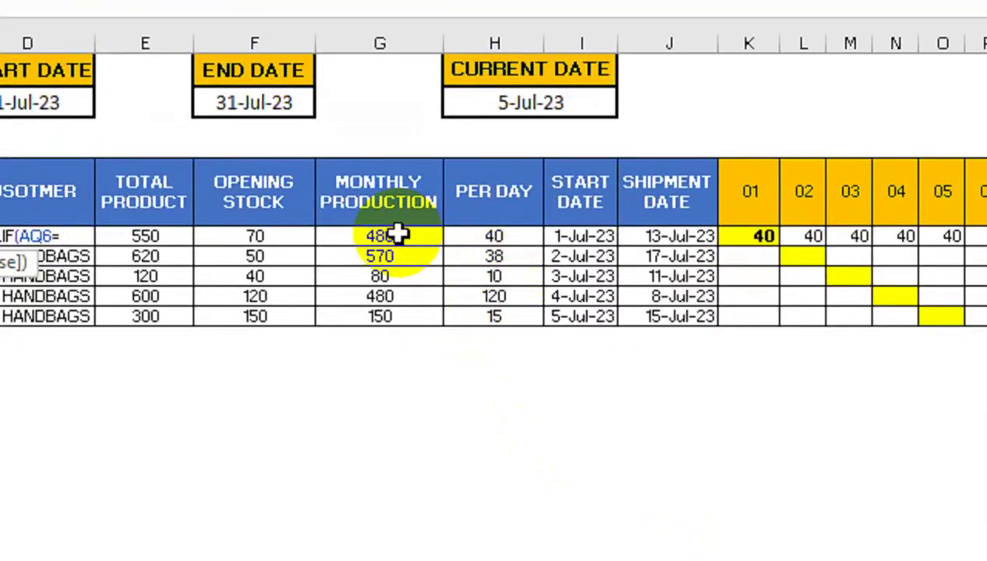
pyautogui.click(396, 302)
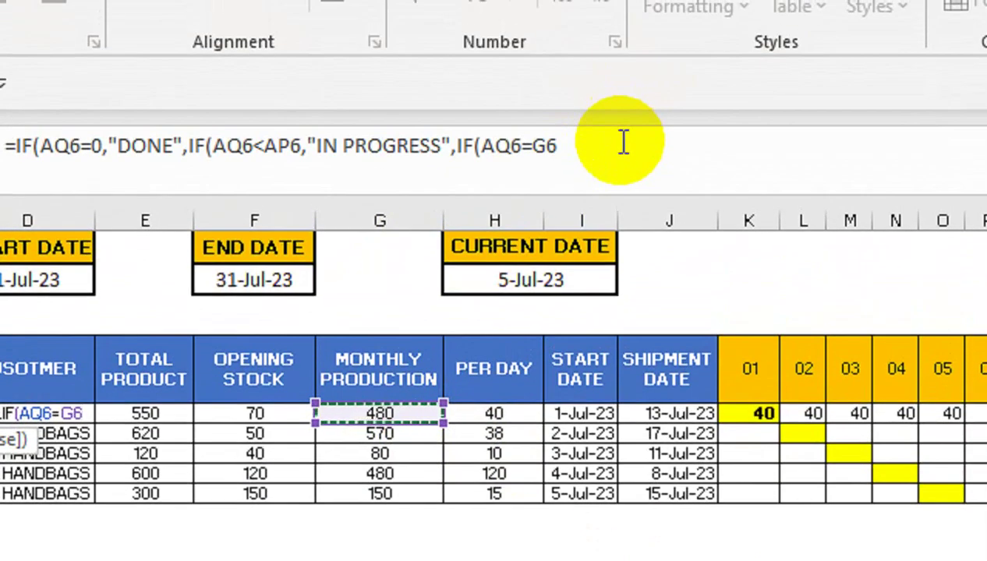
pyautogui.write(',"ST')
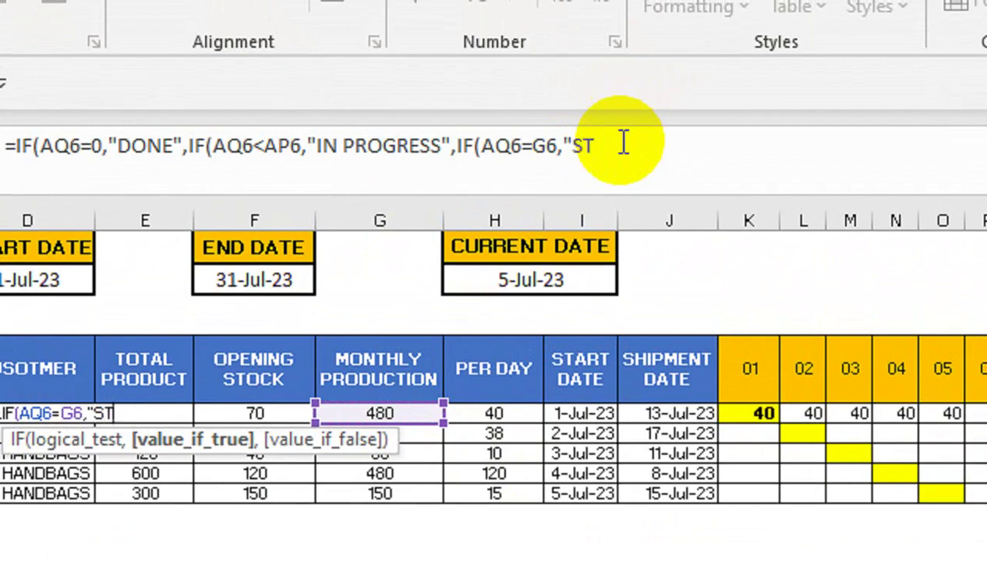
pyautogui.write('OPED')
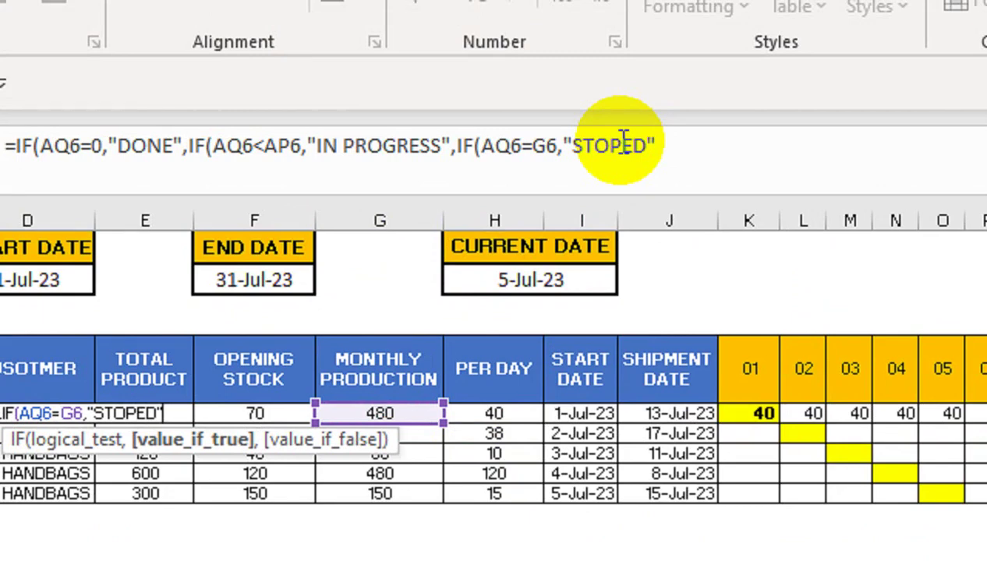
# - Complete the order status formula with "STARTED" as the final alternative and fill it down from A6 to A10
pyautogui.write(',"STARTED')
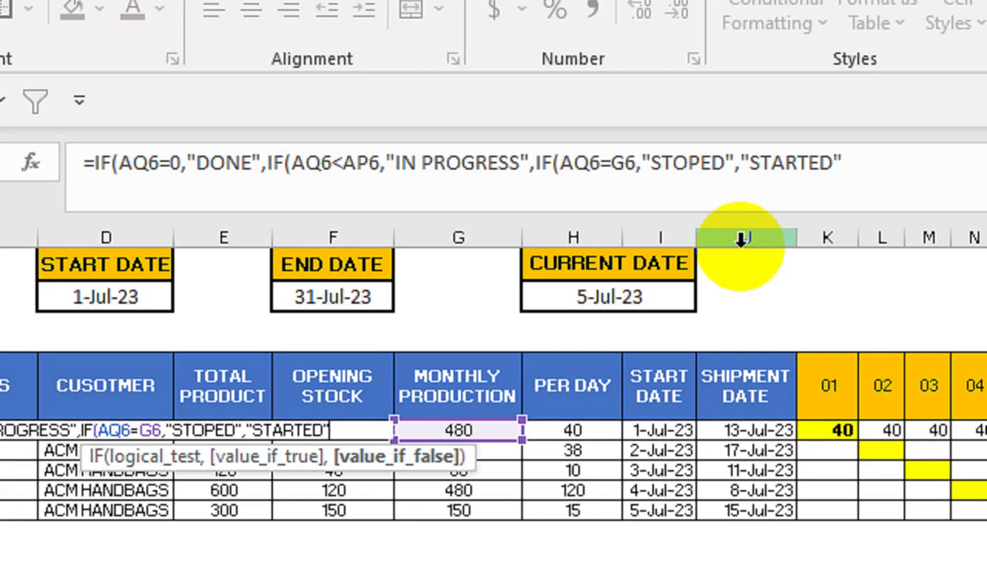
pyautogui.write(')')
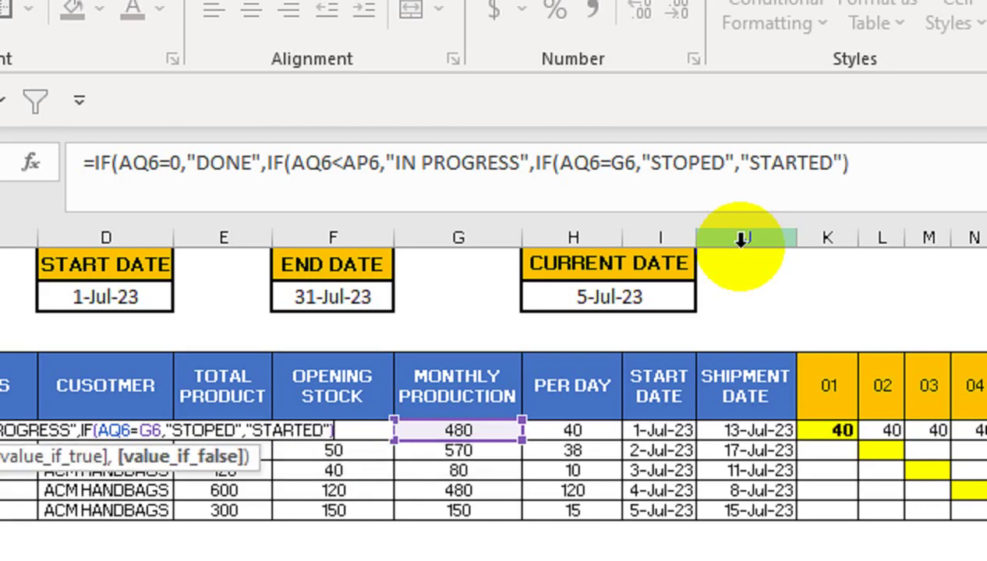
pyautogui.write('))')
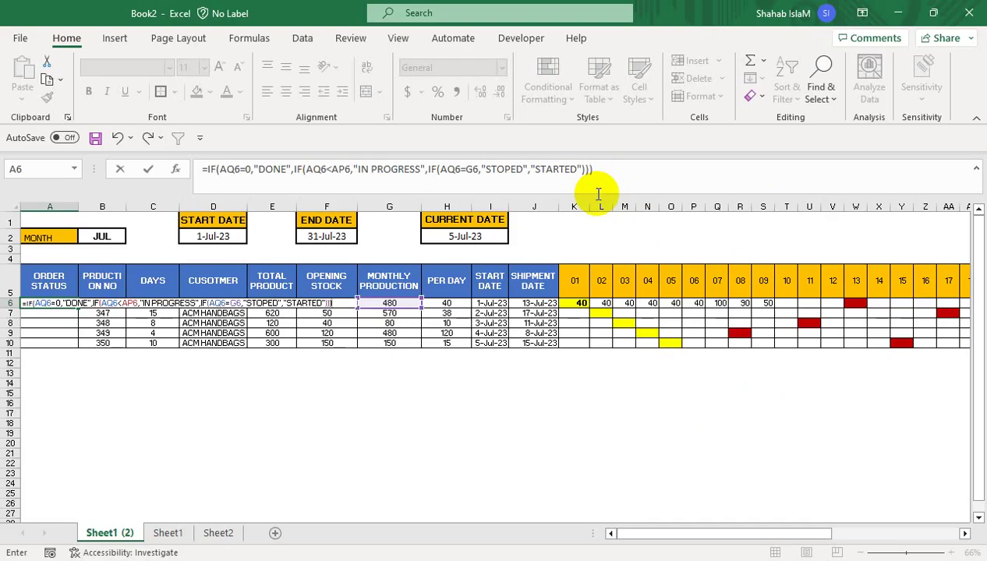
pyautogui.press('Return')
pyautogui.click(62, 303)
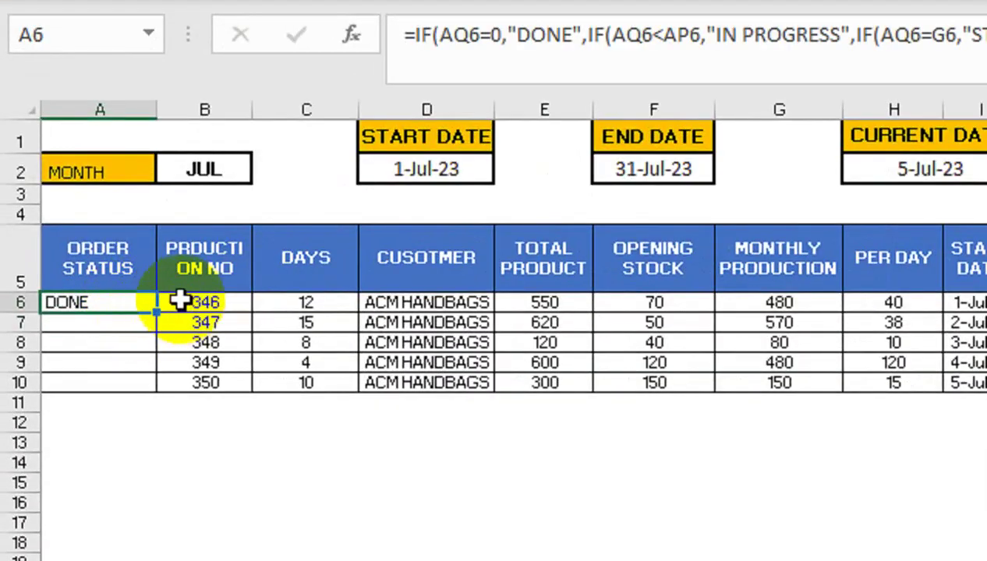
pyautogui.moveTo(157, 311); pyautogui.dragTo(159, 390)
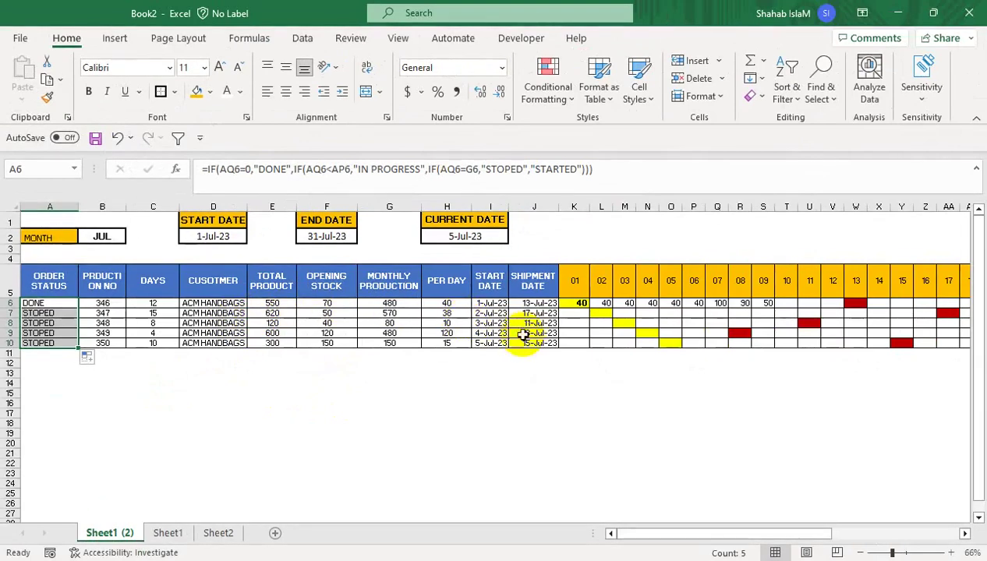
# - Enter 38 as the day 02 production of the second order in L7
pyautogui.click(598, 311)
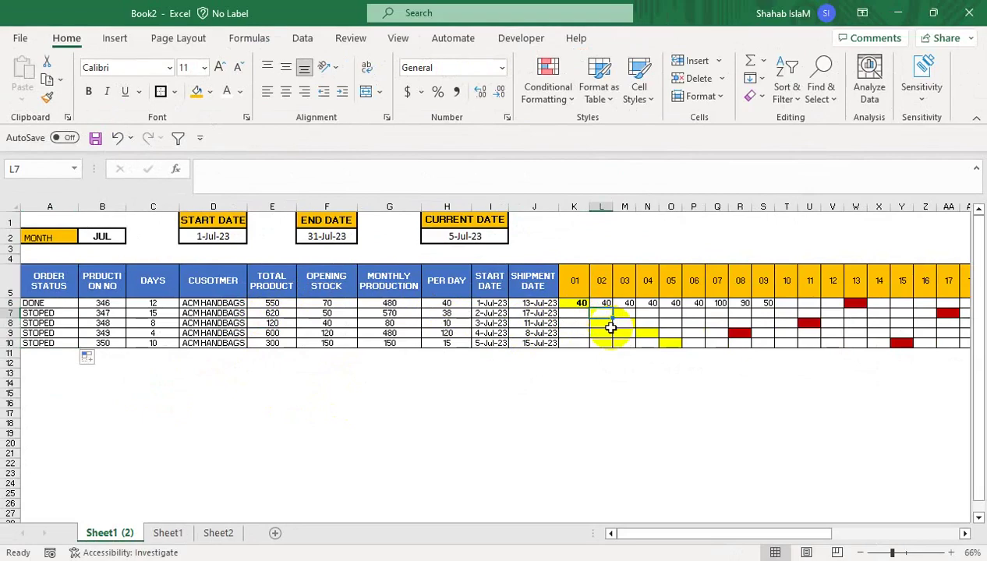
pyautogui.write('38')
pyautogui.hotkey('ctrl', 'Return')
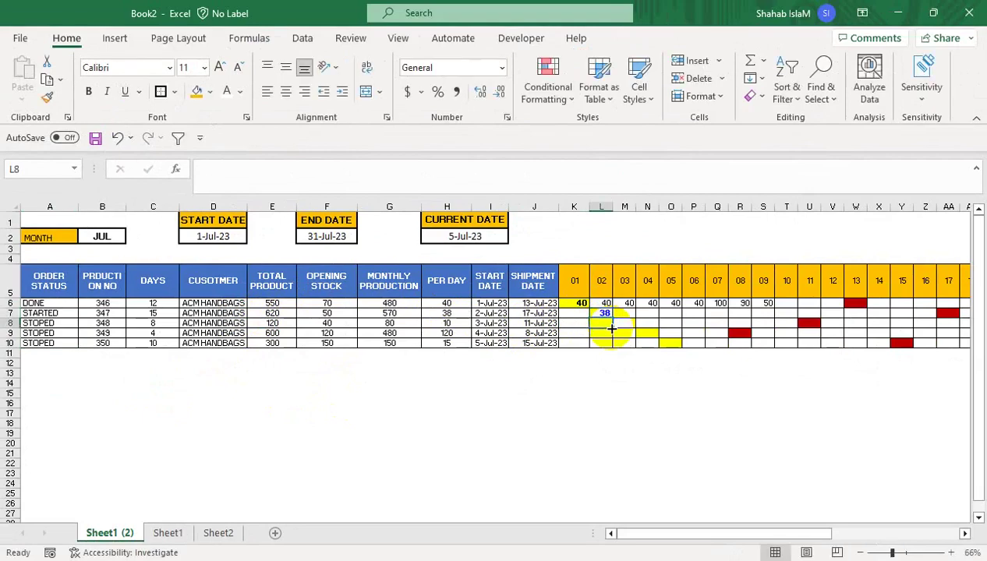
# - Enter 380 as the day 03 and day 04 production of the second order in M7 and N7
pyautogui.press('Tab')
pyautogui.write('380')
pyautogui.hotkey('ctrl', 'Return')
pyautogui.press('Tab')
pyautogui.press('Down')
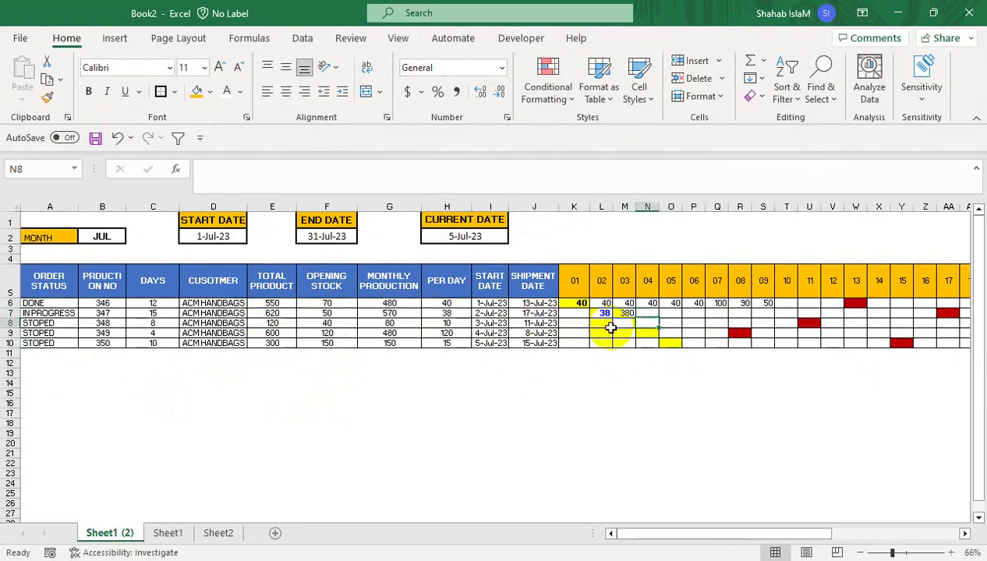
pyautogui.press('Up')
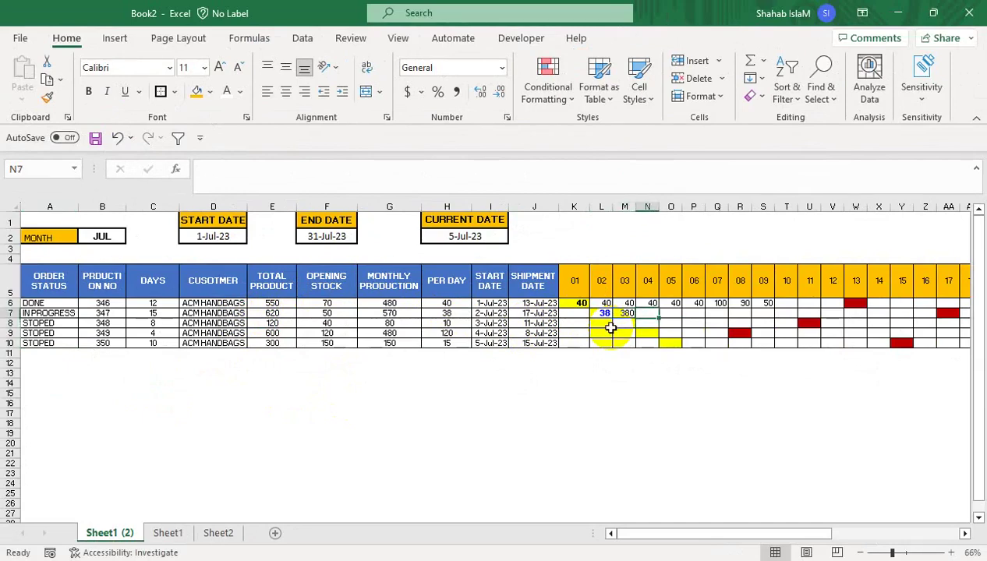
pyautogui.write('380')
pyautogui.press('Return')
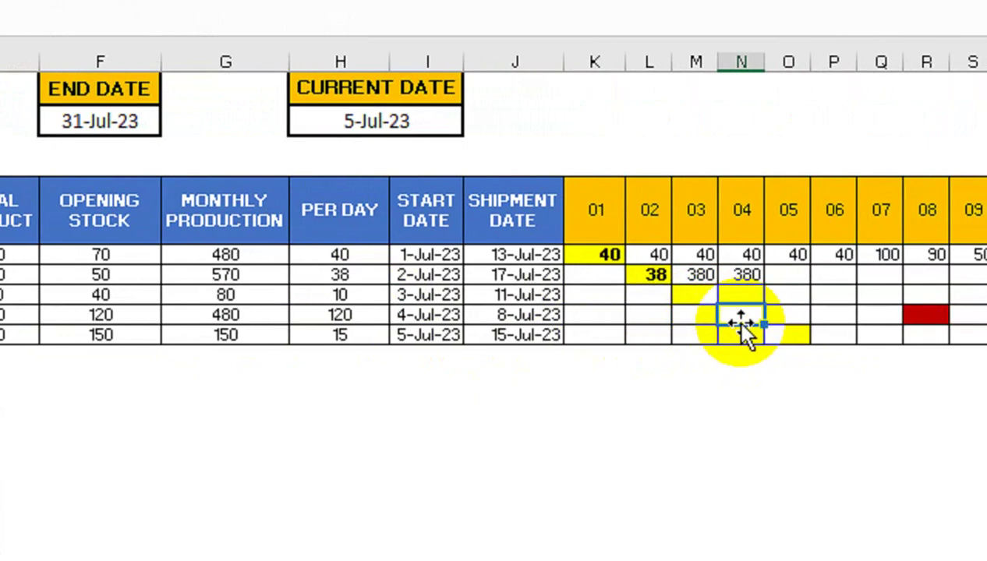
# - Enter 120 as the daily production of the fourth order for days 04 to 07 in N9:Q9
pyautogui.write('120')
pyautogui.press('Tab')
pyautogui.write('120')
pyautogui.press('Tab')
pyautogui.write('120')
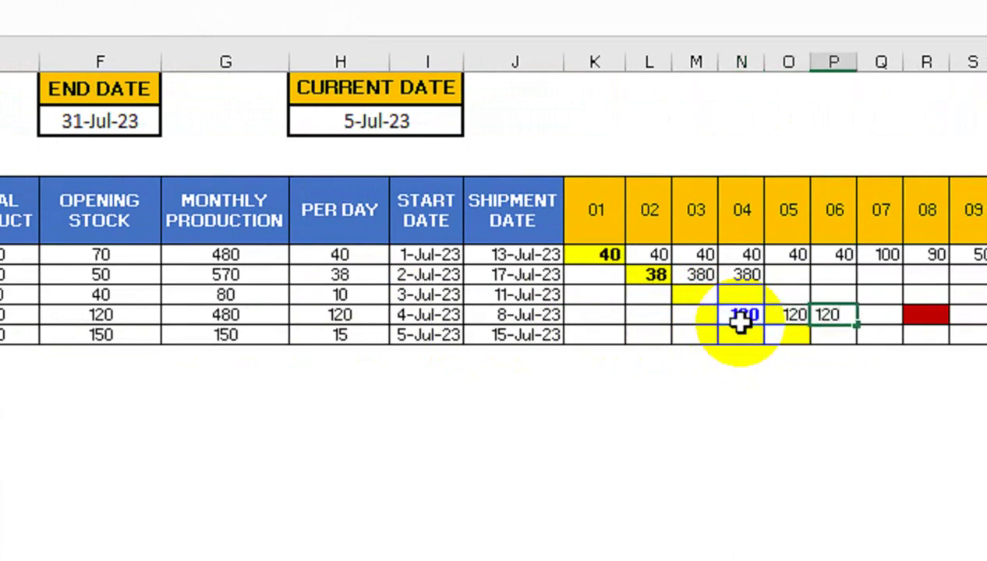
pyautogui.press('Tab')
pyautogui.write('12')
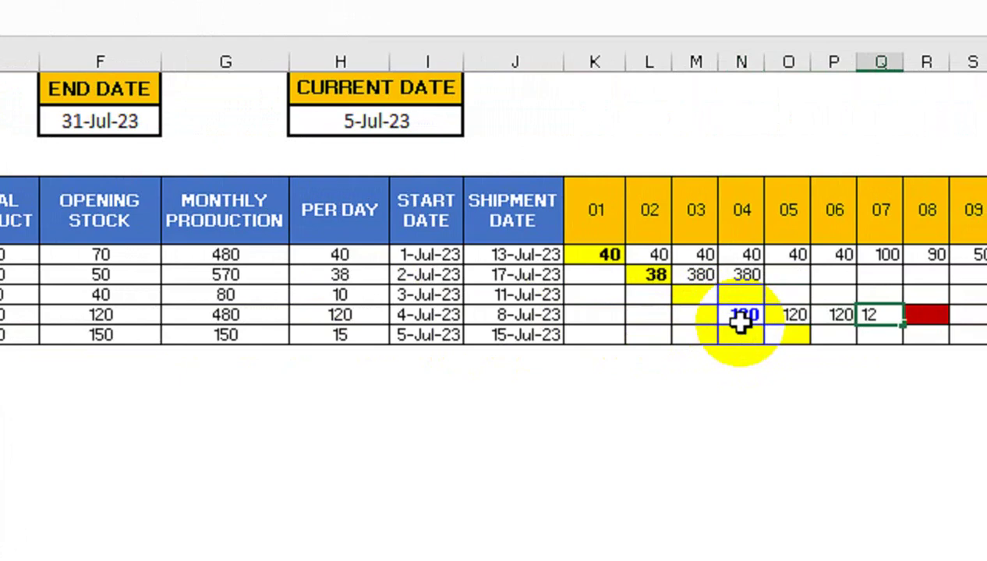
pyautogui.write('0')
pyautogui.press('Tab')
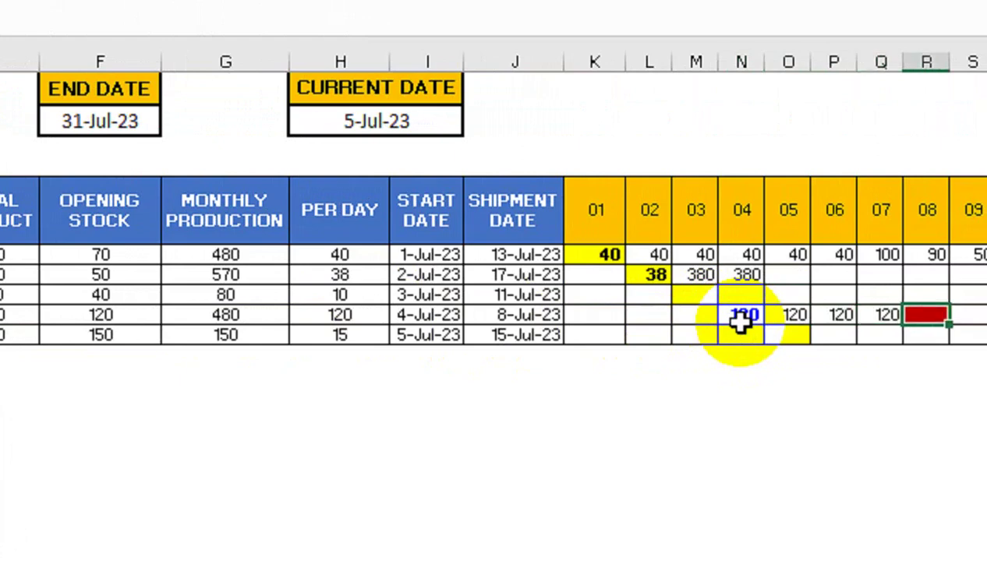
pyautogui.hscroll(3, 741, 323)
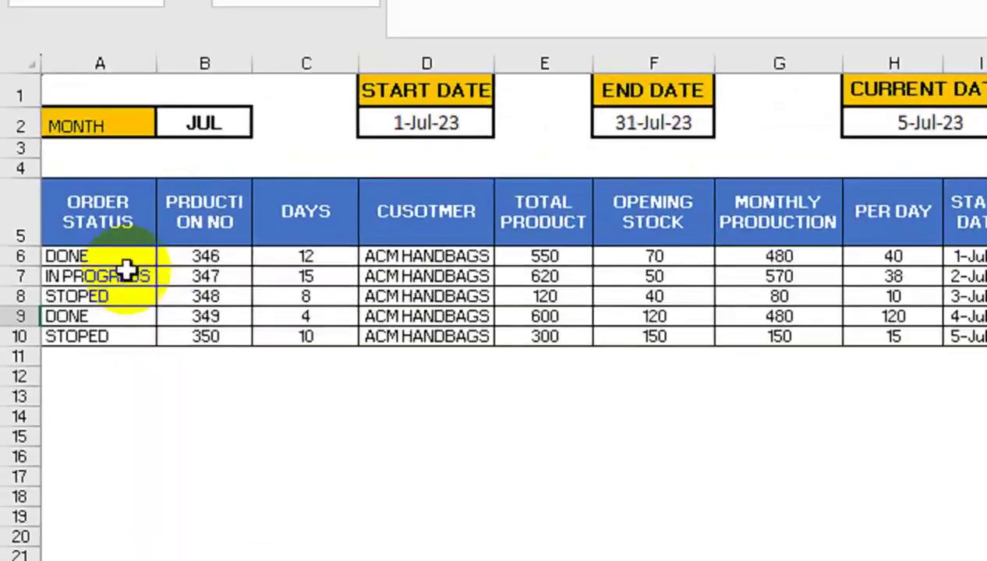
# - Add an Equal To conditional formatting rule for "done" on A6:A10 with Green Fill with Dark Green Text
pyautogui.moveTo(117, 257); pyautogui.dragTo(126, 336)
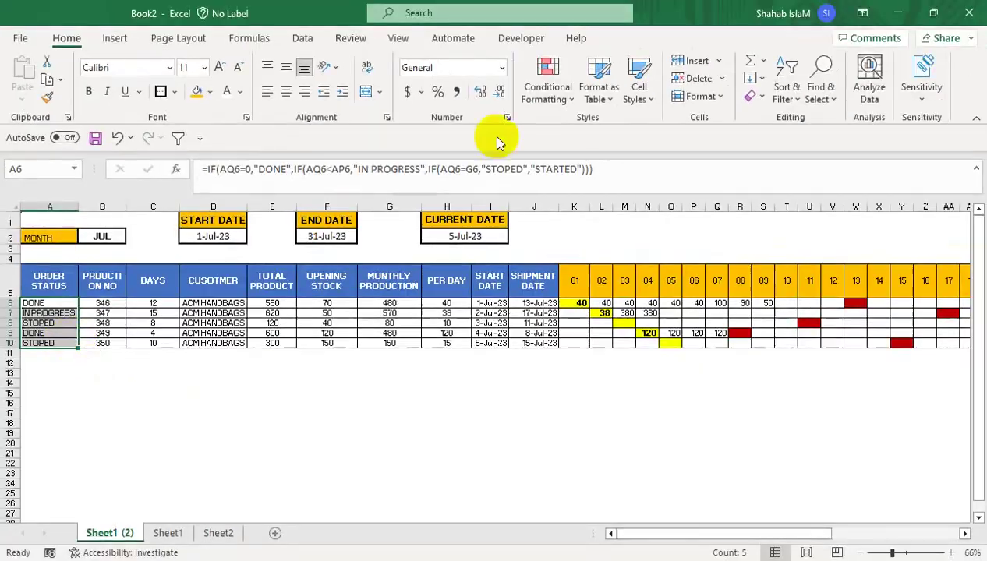
pyautogui.click(548, 82)
pyautogui.moveTo(573, 132)
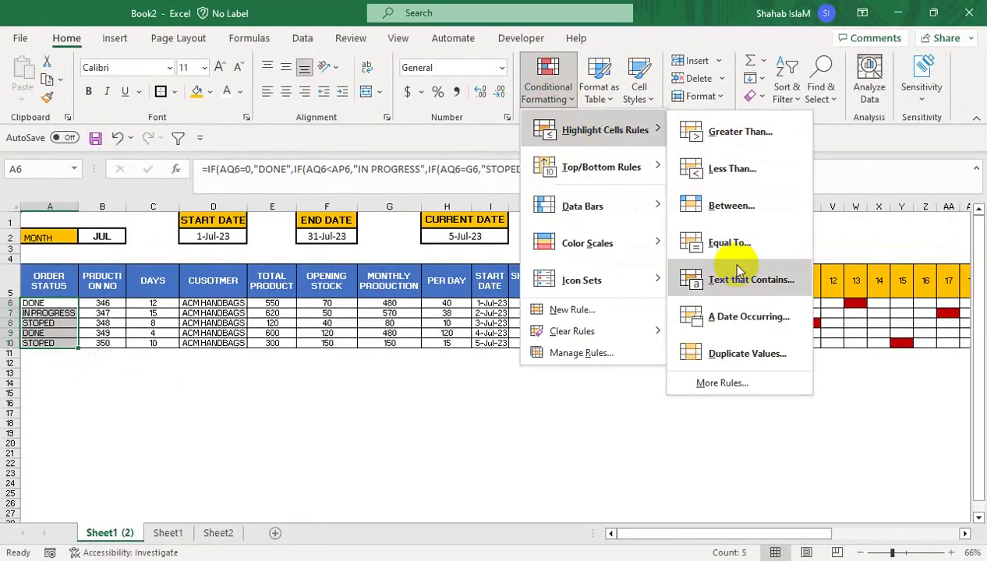
pyautogui.click(744, 248)
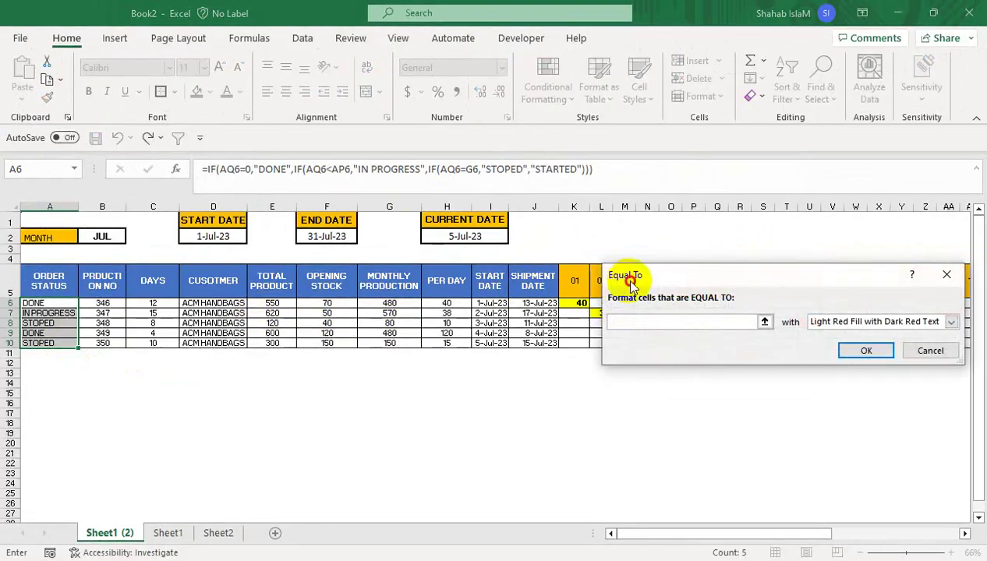
pyautogui.moveTo(628, 274); pyautogui.dragTo(138, 275)
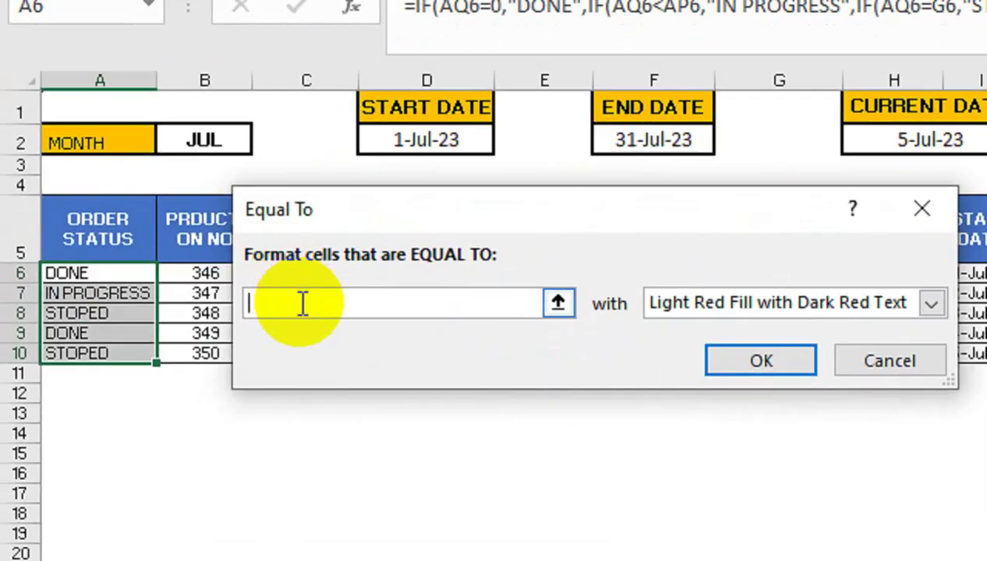
pyautogui.write('done')
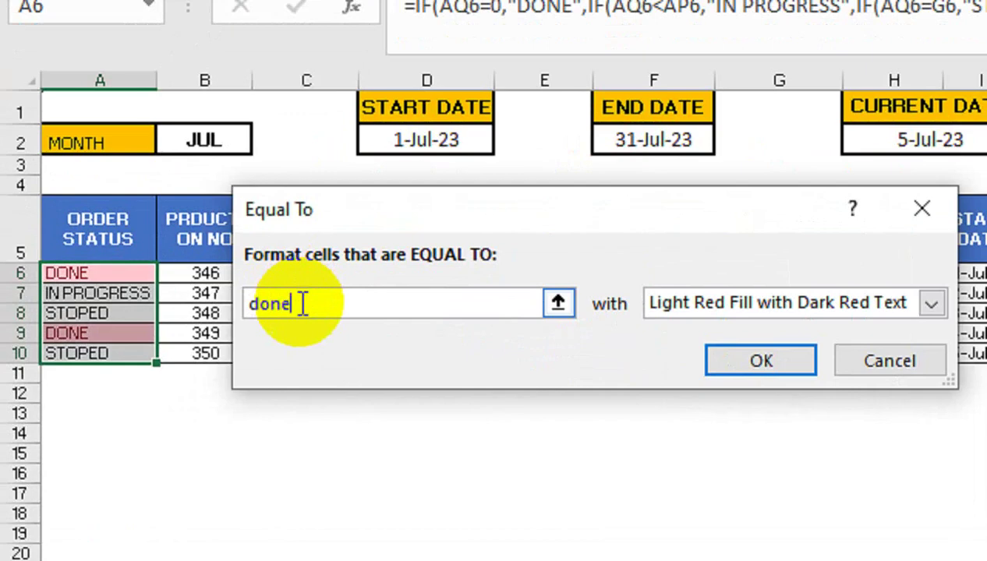
pyautogui.click(651, 304)
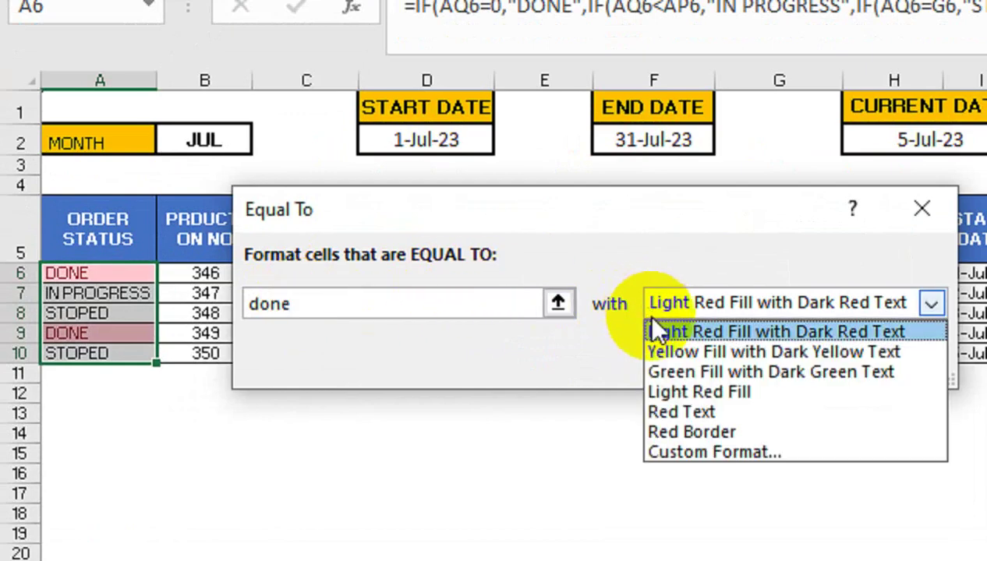
pyautogui.click(689, 372)
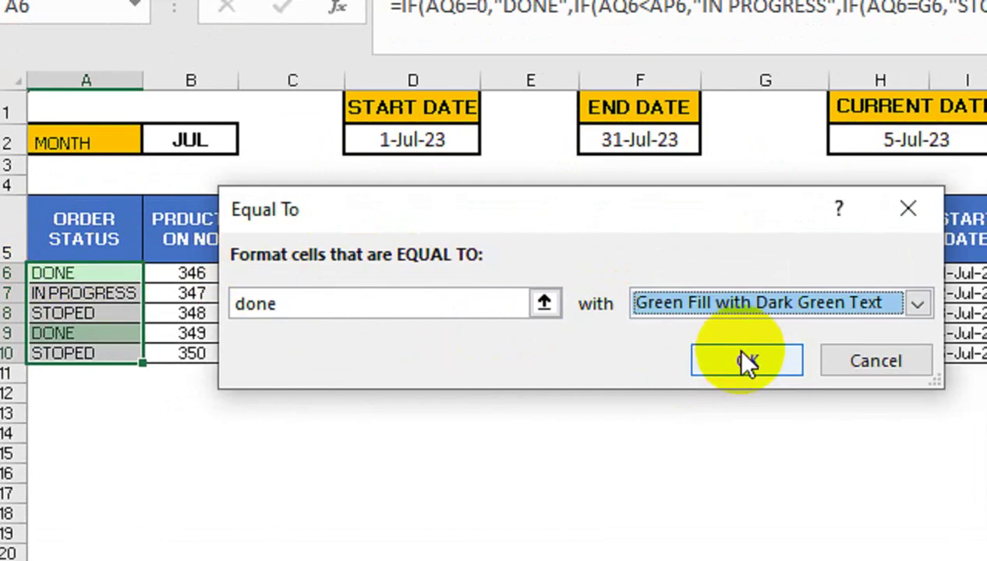
pyautogui.click(740, 360)
pyautogui.click(661, 316)
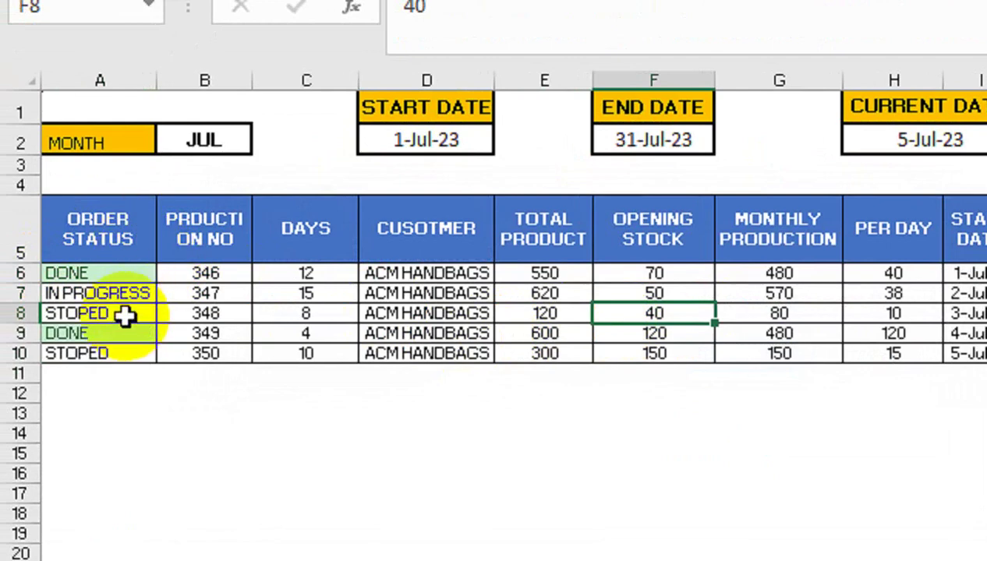
# - Start a second Equal To conditional formatting rule on A6:A10 for the order status "stoped"
pyautogui.click(137, 279)
pyautogui.moveTo(137, 279); pyautogui.dragTo(137, 357)
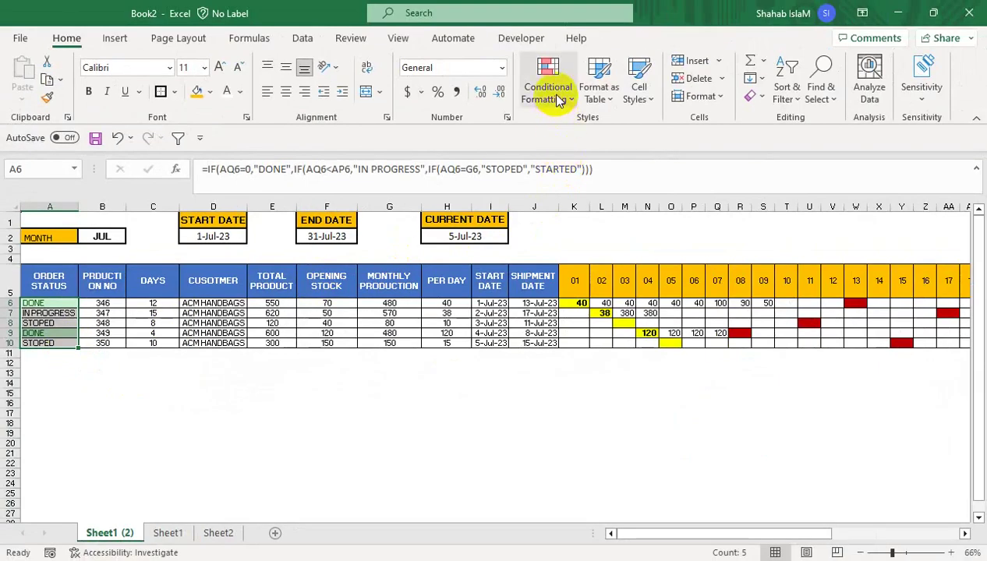
pyautogui.click(557, 100)
pyautogui.moveTo(562, 125)
pyautogui.click(736, 247)
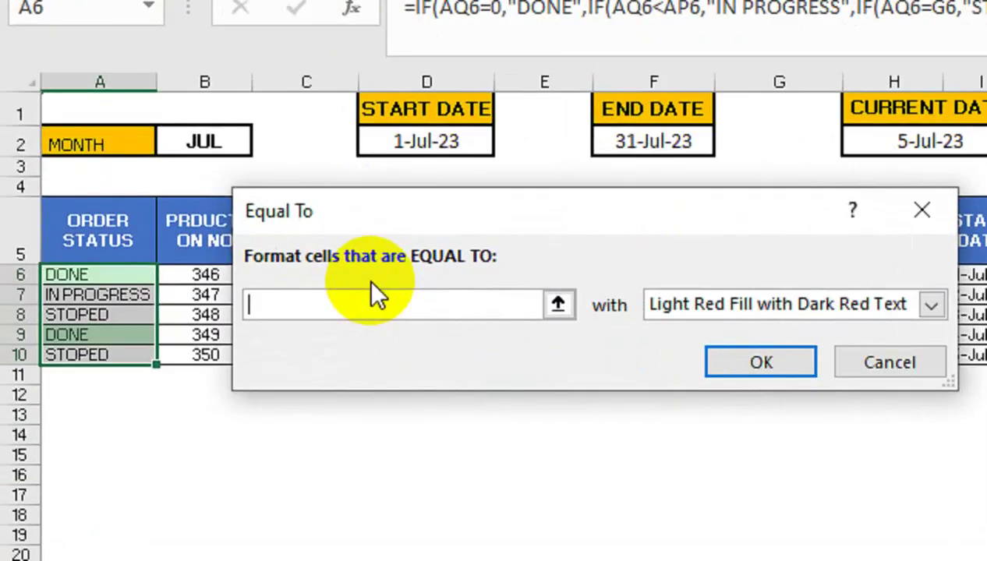
pyautogui.write('stoped')
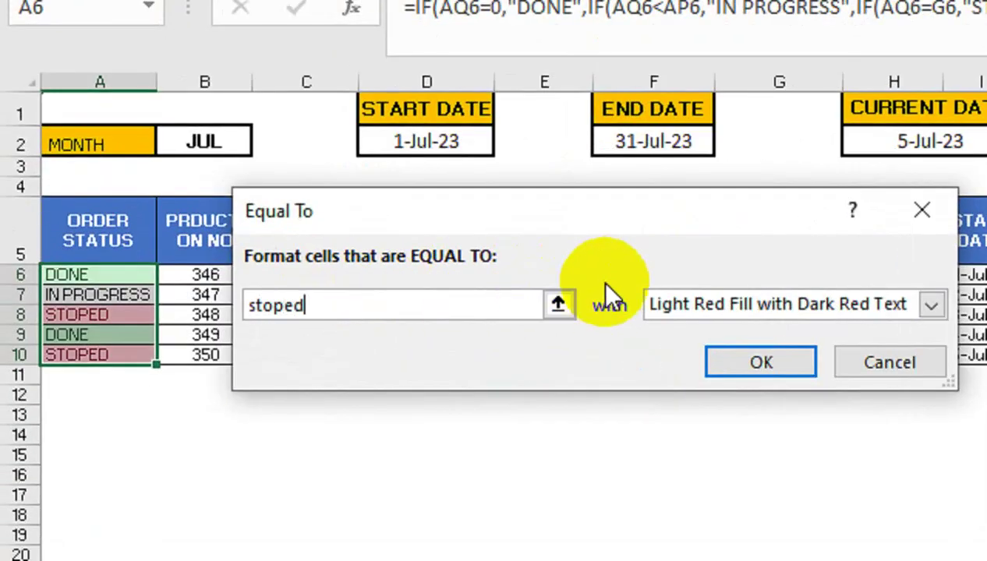
# - Give the "stoped" rule a custom format with a dark red fill and bold white text, and apply it
pyautogui.click(676, 304)
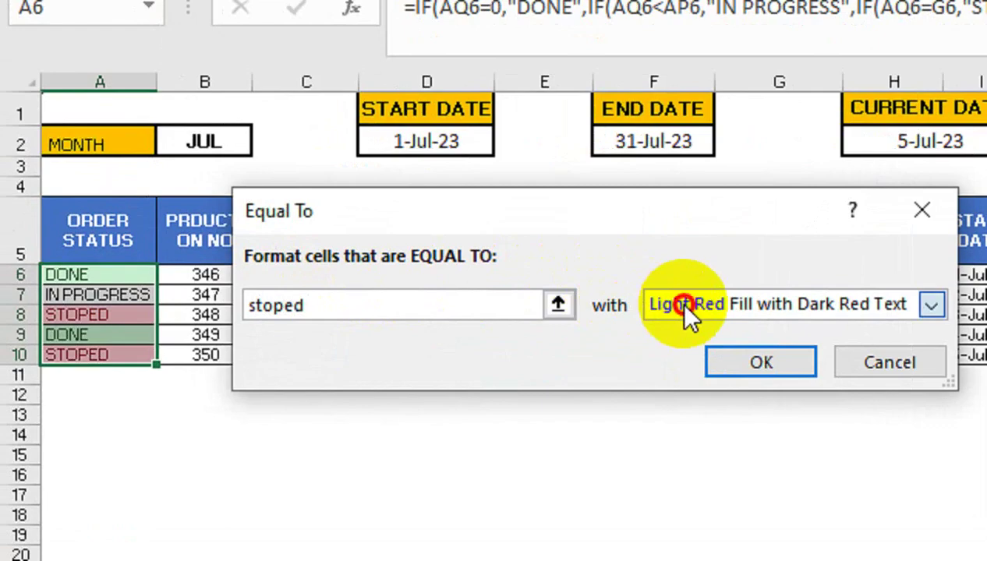
pyautogui.click(677, 433)
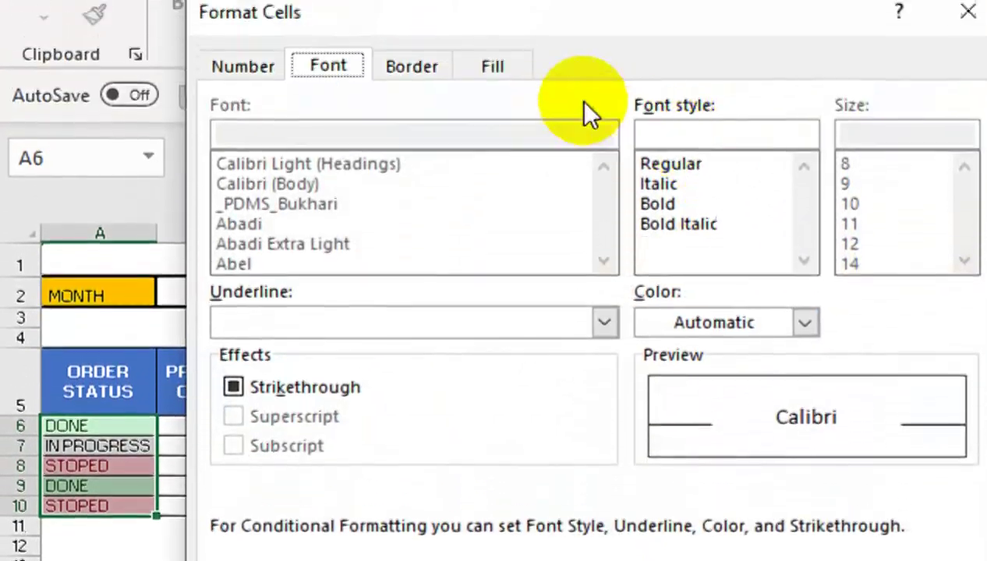
pyautogui.click(493, 66)
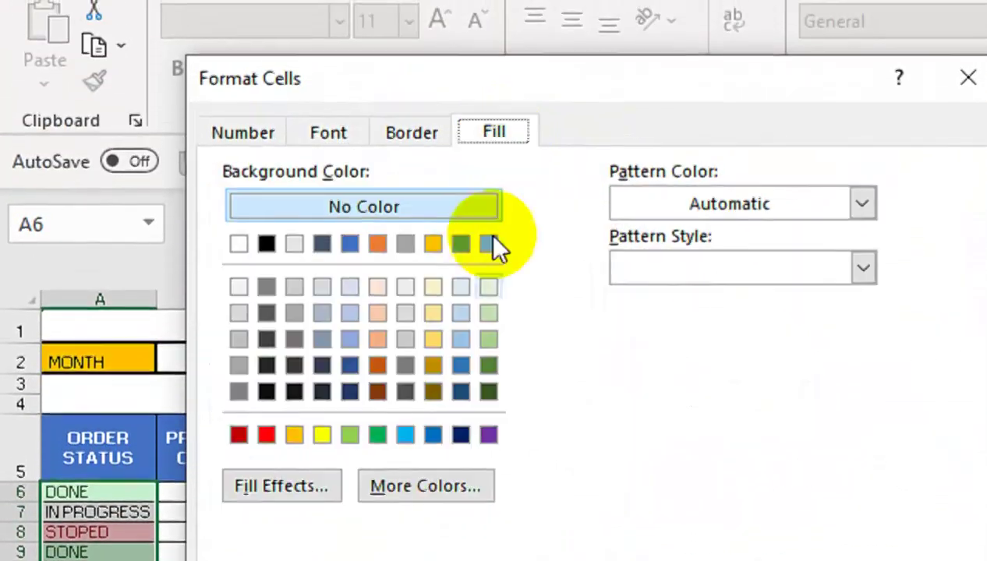
pyautogui.click(237, 371)
pyautogui.click(328, 66)
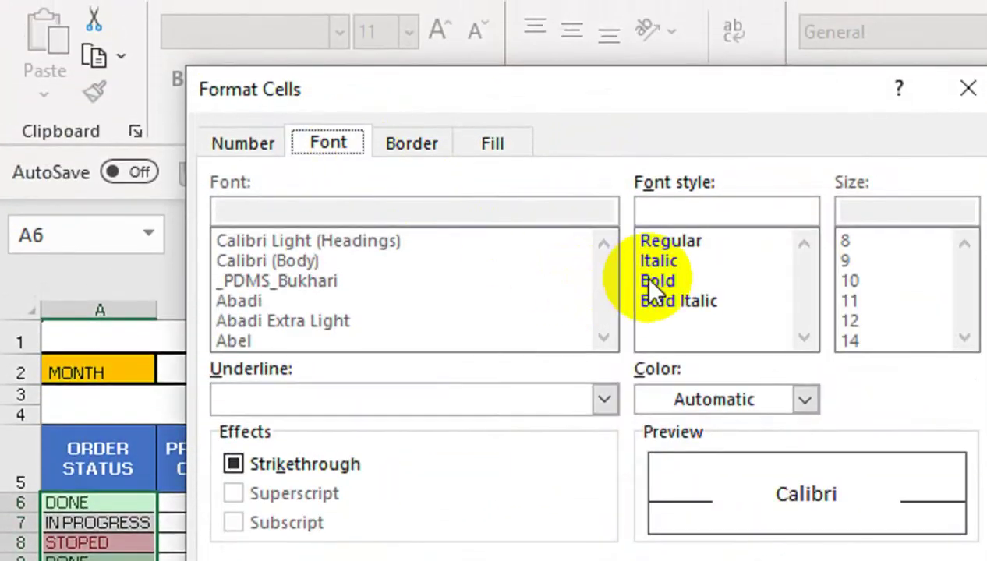
pyautogui.click(657, 281)
pyautogui.click(686, 400)
pyautogui.click(651, 516)
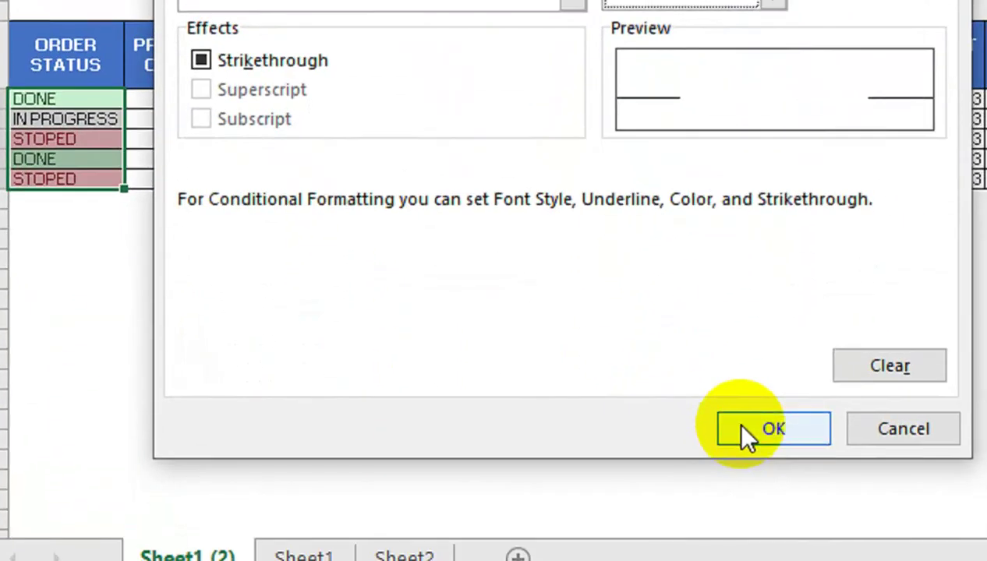
pyautogui.click(775, 560)
pyautogui.click(733, 466)
pyautogui.click(286, 140)
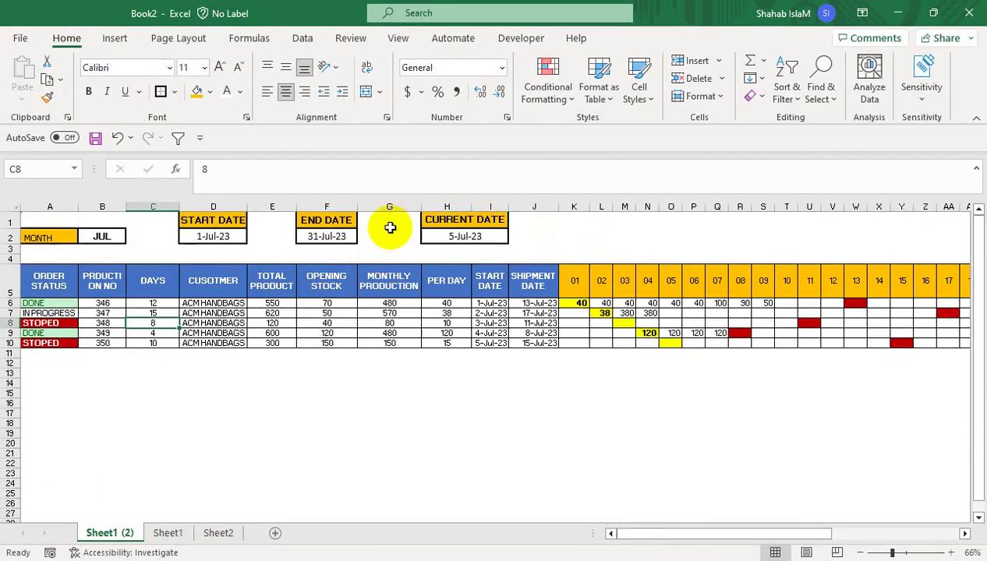
# - Change the second order's day 03 and day 04 production in M7 and N7 to 38
pyautogui.moveTo(696, 530); pyautogui.dragTo(733, 522)
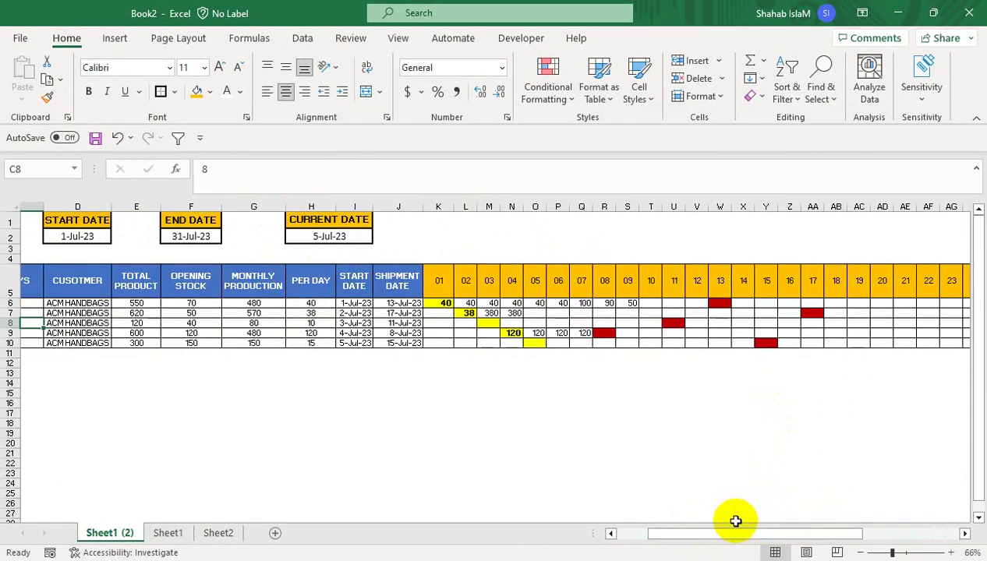
pyautogui.click(488, 312)
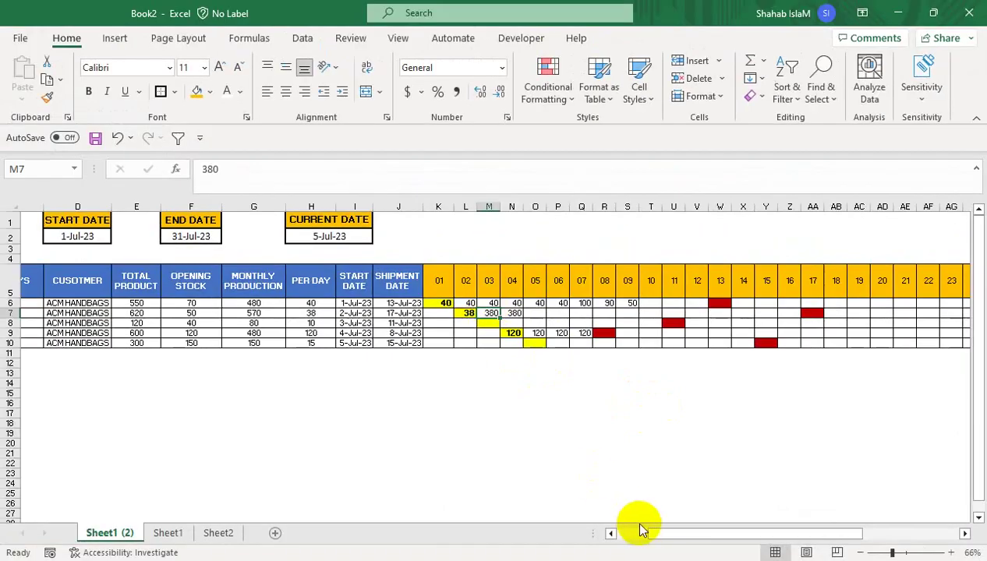
pyautogui.moveTo(639, 529); pyautogui.dragTo(546, 551)
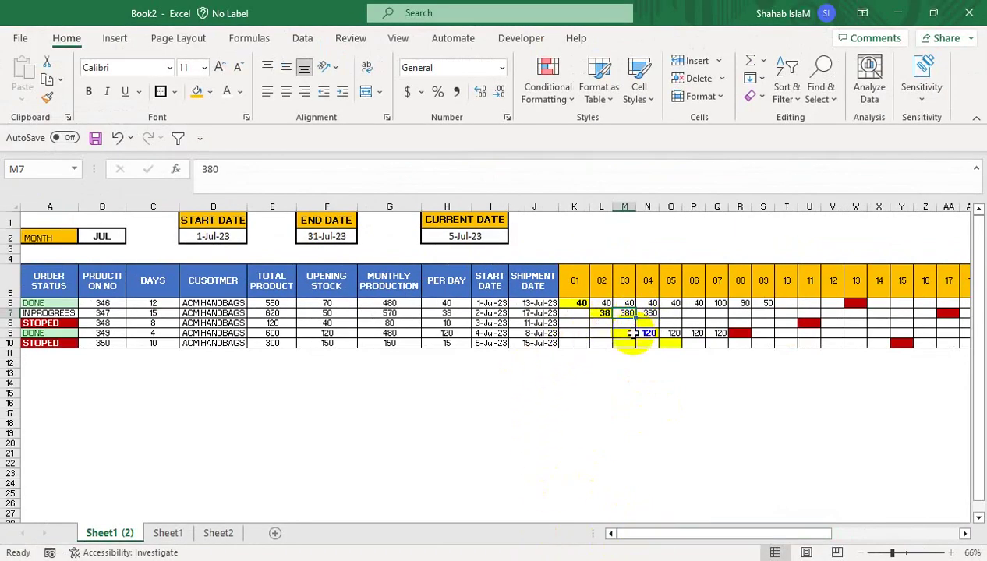
pyautogui.press('Left')
pyautogui.press('Right')
pyautogui.press('Right')
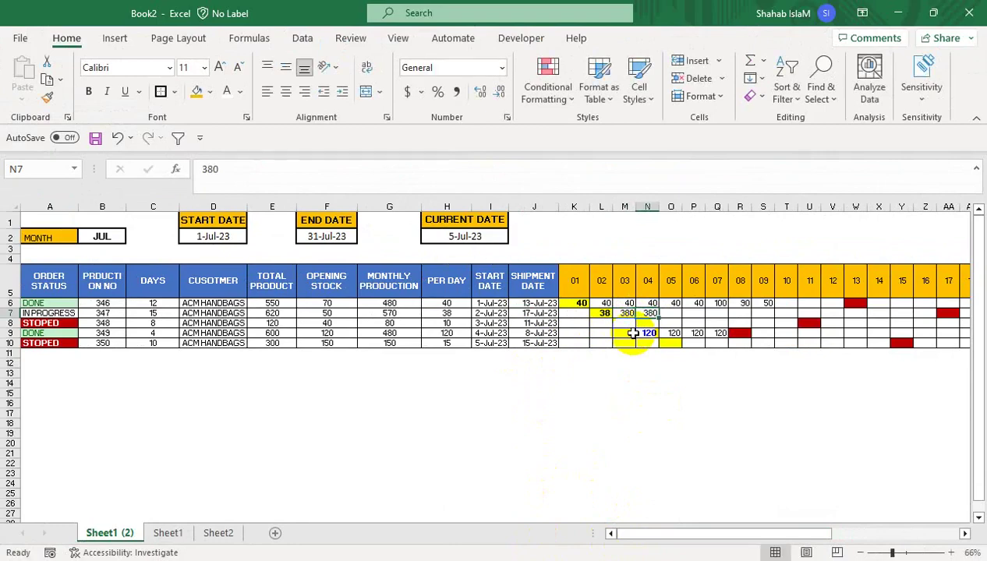
pyautogui.press('Up')
pyautogui.press('Left')
pyautogui.press('Down')
pyautogui.write('38')
pyautogui.press('Return')
pyautogui.press('Up')
pyautogui.press('Right')
pyautogui.press('Right')
pyautogui.press('Left')
pyautogui.write('38')
pyautogui.press('Return')
pyautogui.press('Up')
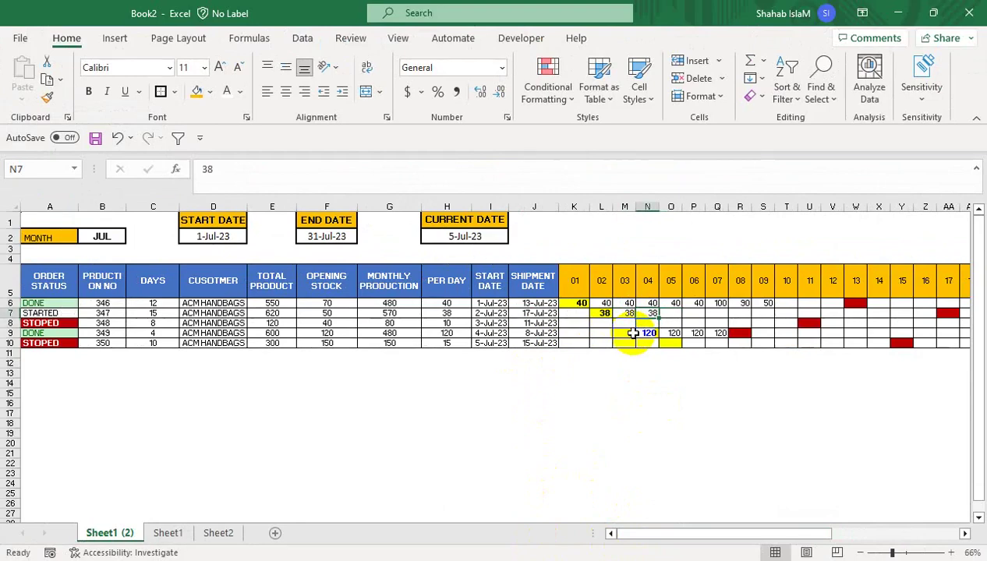
# - Fill the second order's production of 38 across days 05 to 11 in O7:U7
pyautogui.press('Right')
pyautogui.press('Right')
pyautogui.press('Right')
pyautogui.press('Left')
pyautogui.press('Left')
pyautogui.press('Left')
pyautogui.press('Right')
pyautogui.press('Right')
pyautogui.press('Right')
pyautogui.press('Left')
pyautogui.press('Left')
pyautogui.press('Left')
pyautogui.hotkey('shift', 'Right')
pyautogui.hotkey('shift', 'Right')
pyautogui.hotkey('shift', 'Right')
pyautogui.hotkey('shift', 'Right')
pyautogui.hotkey('shift', 'Right')
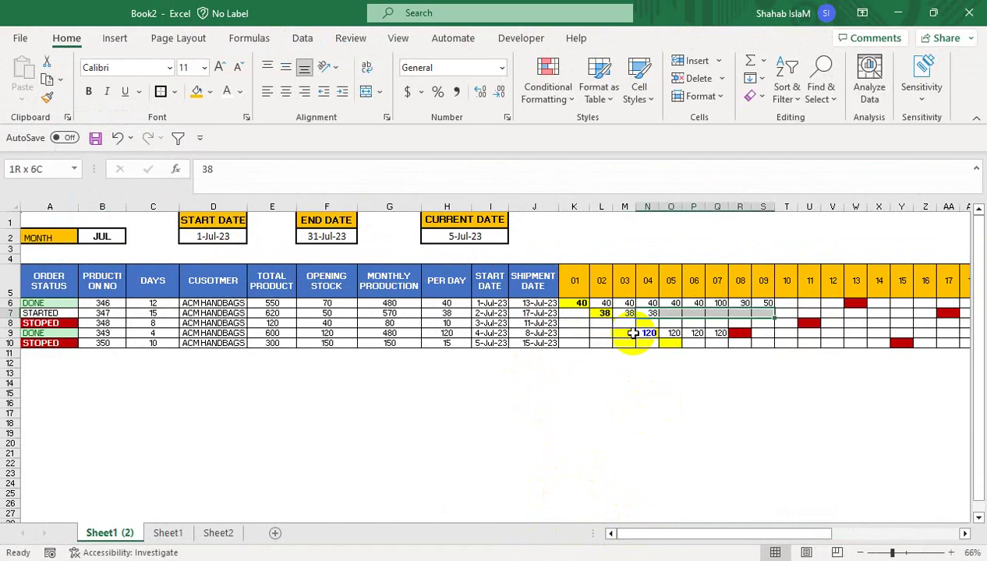
pyautogui.hotkey('ctrl', 'v')
pyautogui.hotkey('shift', 'Right')
pyautogui.hotkey('shift', 'Right')
pyautogui.hotkey('ctrl', 'v')
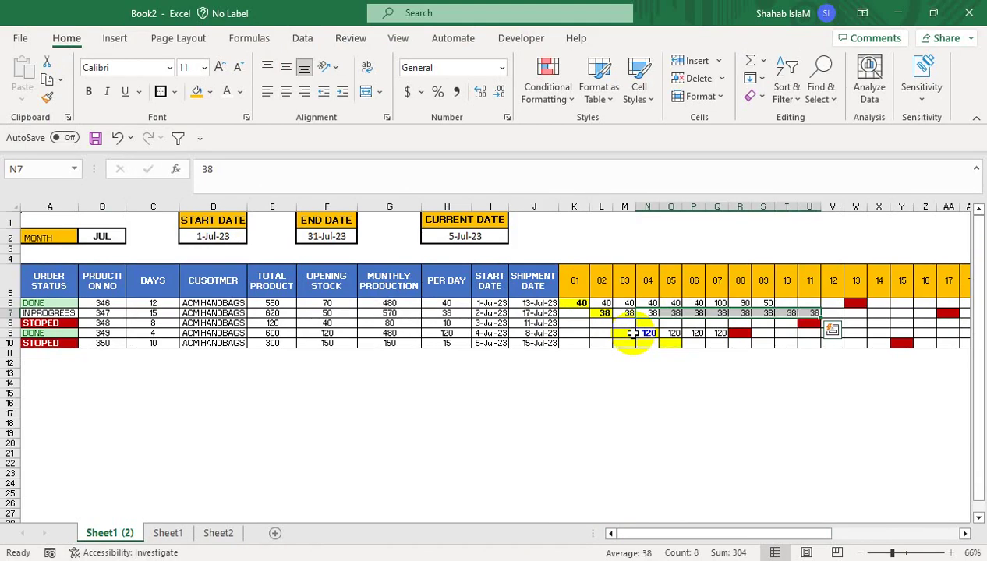
# - Continue filling the second order's production of 38 across days 12 to 16 in V7:Z7
pyautogui.hotkey('shift', 'Right')
pyautogui.hotkey('shift', 'Right')
pyautogui.hotkey('shift', 'Right')
pyautogui.write('38\t38\t38')
pyautogui.hotkey('shift', 'Right')
pyautogui.hotkey('shift', 'Right')
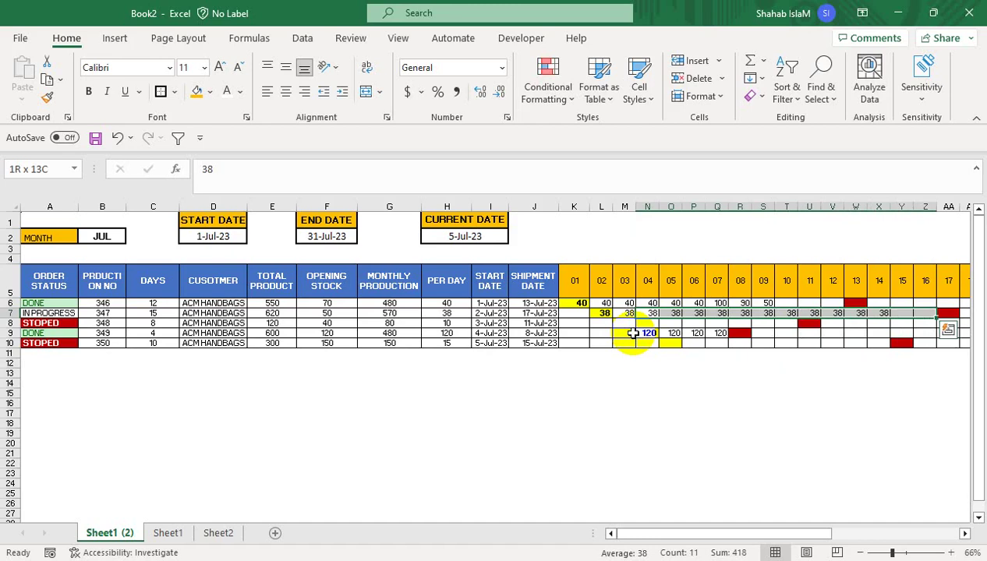
pyautogui.hotkey('ctrl', 'v')
pyautogui.press('Left')
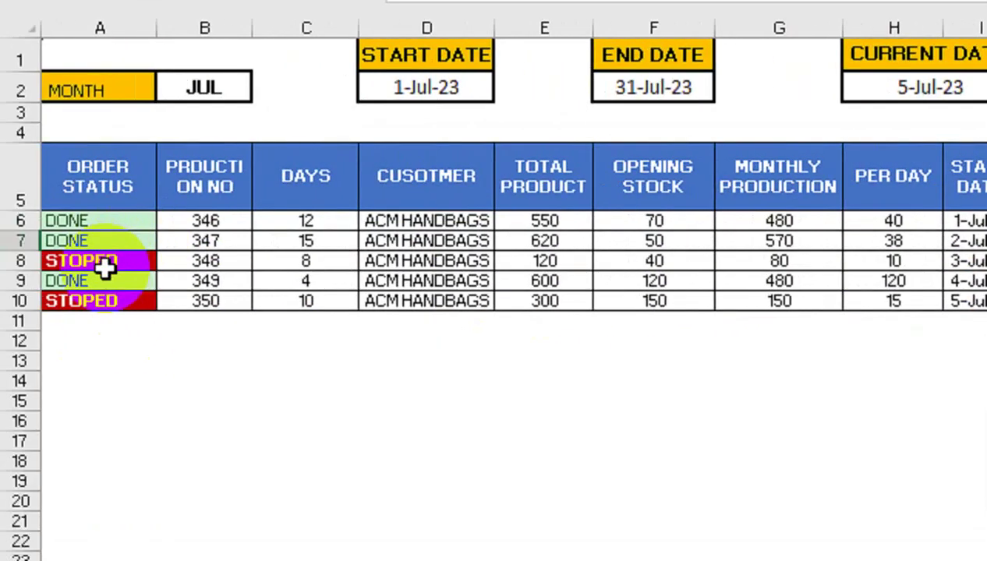
pyautogui.click(51, 305)
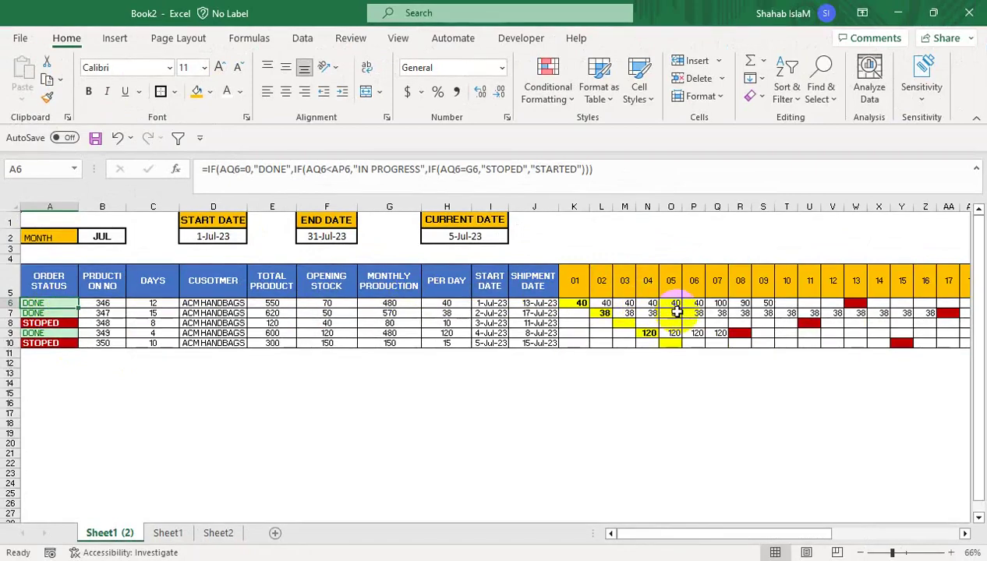
pyautogui.click(670, 311)
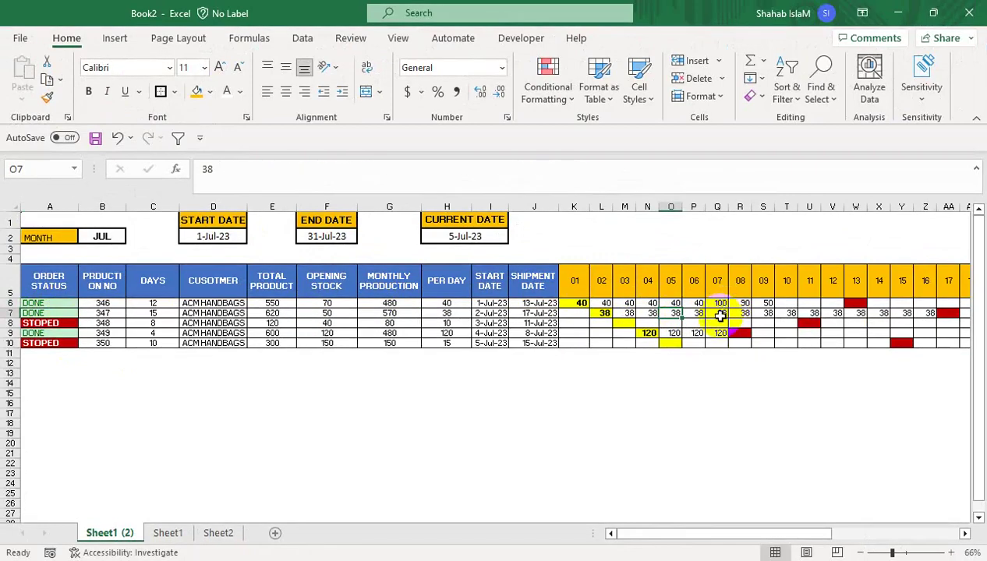